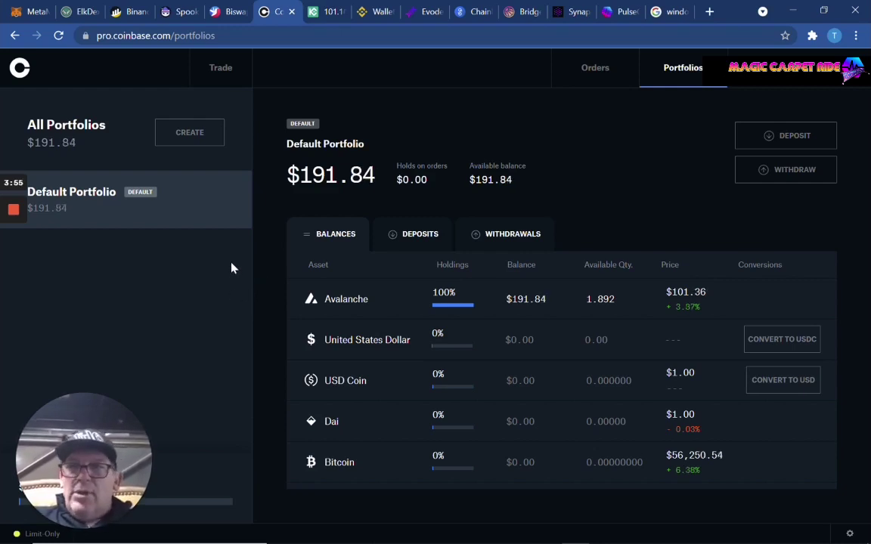
Switch to the MetaMask wallet holding 0.002 AVAX and copy the account address
click(32, 13)
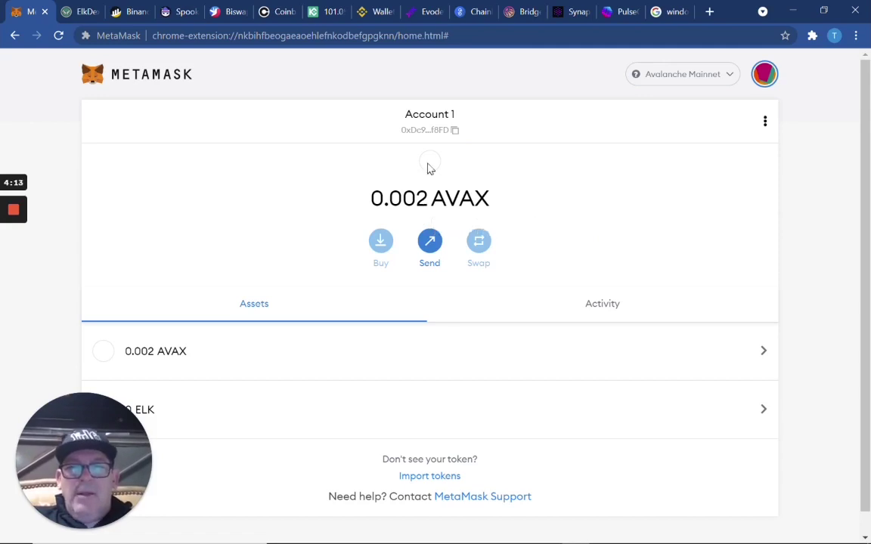
click(449, 136)
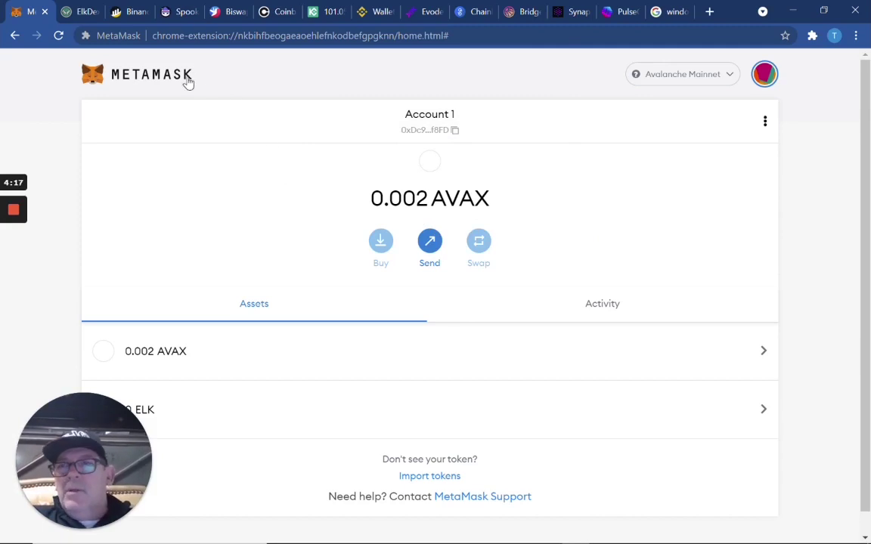
Return to the Coinbase Pro portfolio and start a withdrawal
click(285, 17)
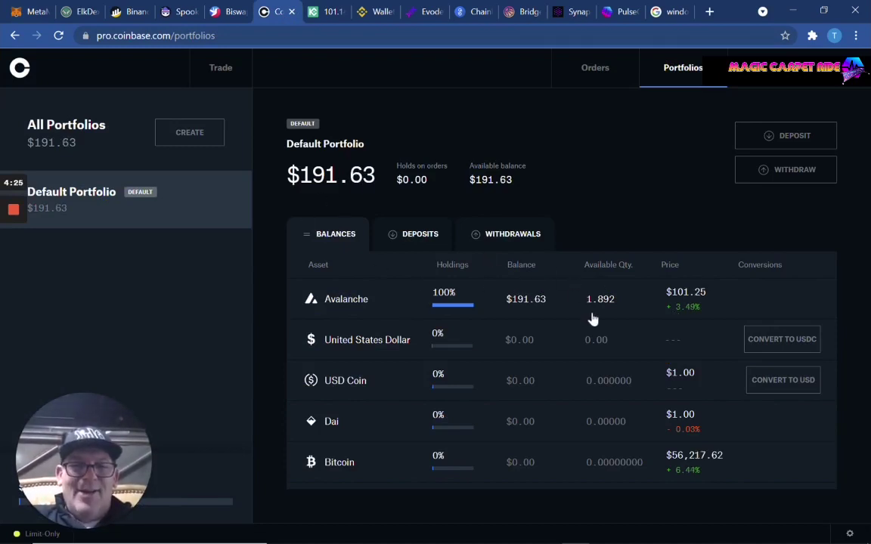
click(784, 174)
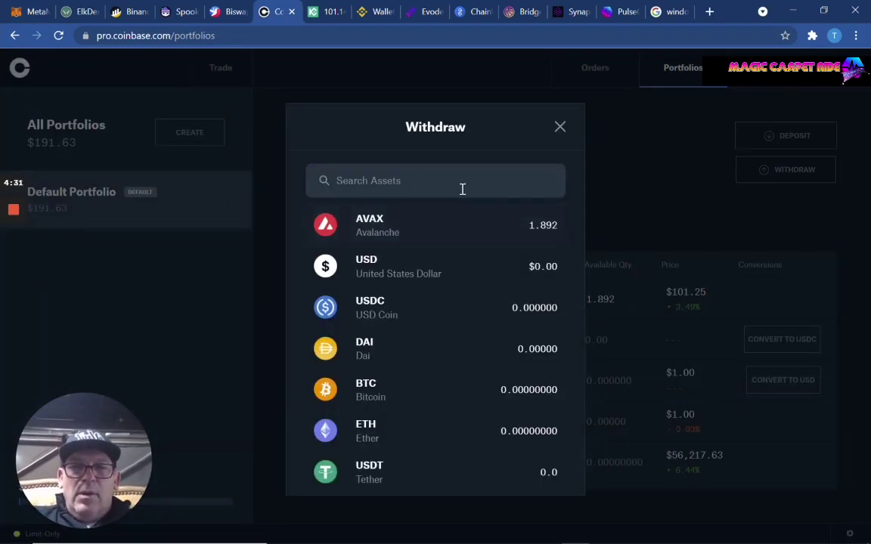
Withdraw the maximum 1.887 AVAX to the pasted MetaMask address, reaching verification
click(440, 237)
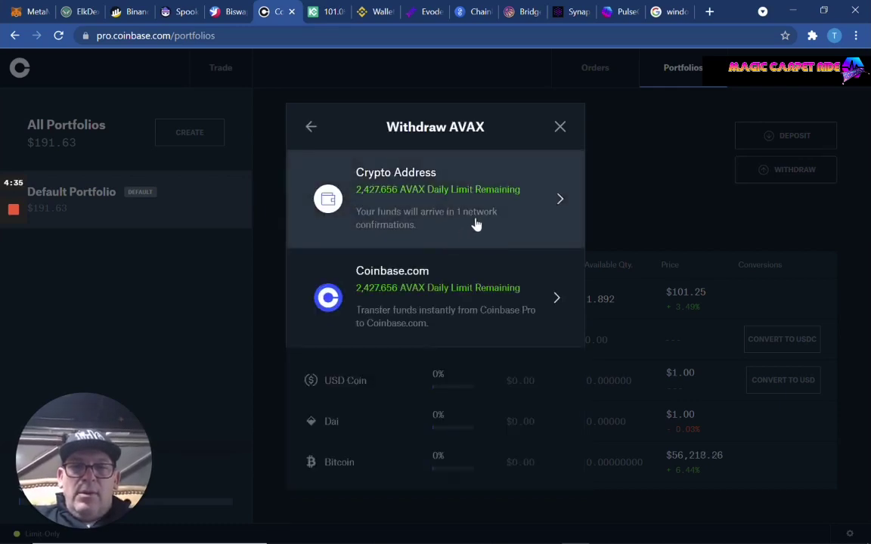
click(474, 223)
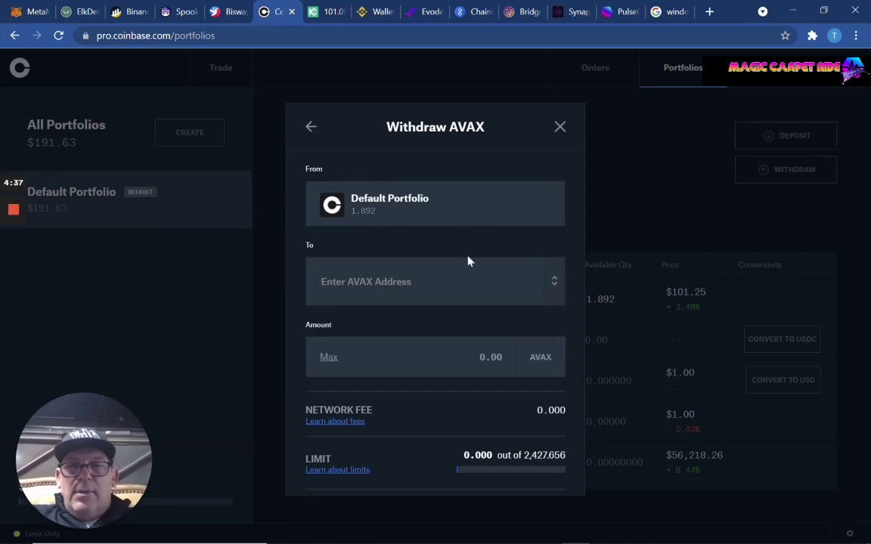
right_click(458, 291)
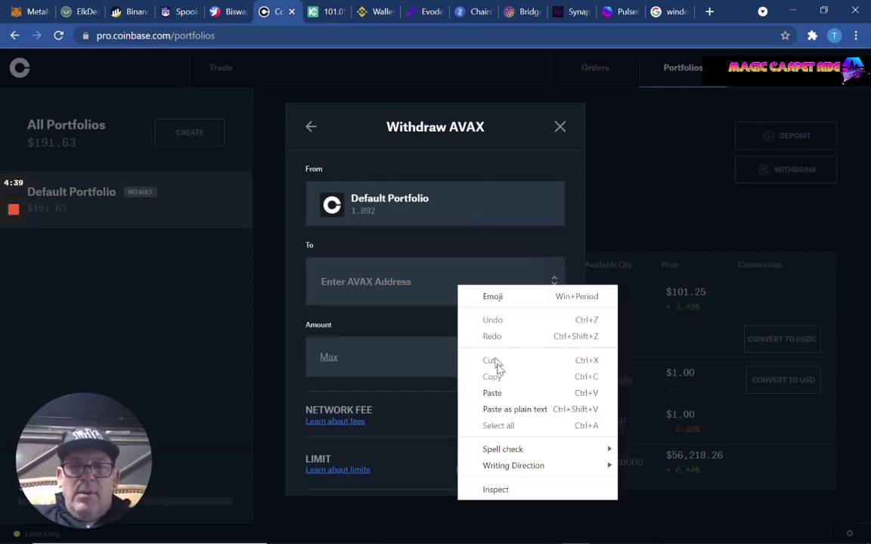
click(509, 393)
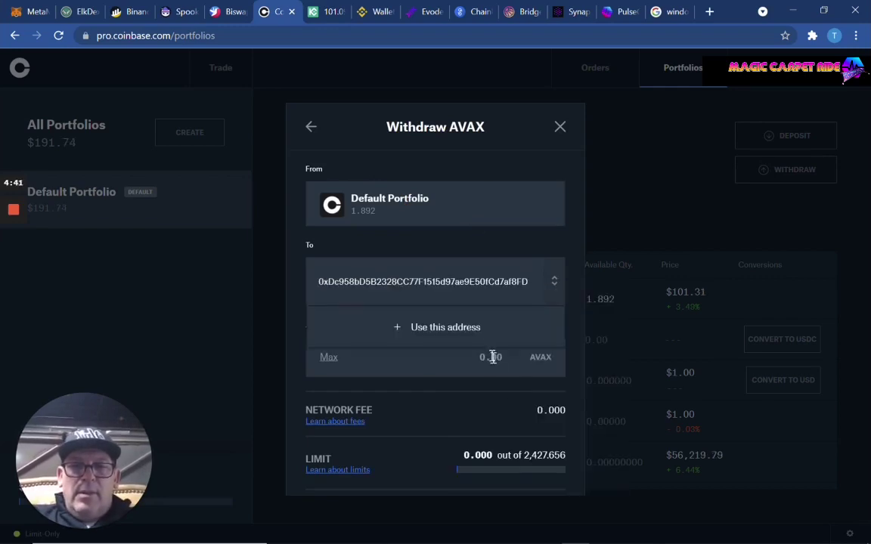
click(484, 333)
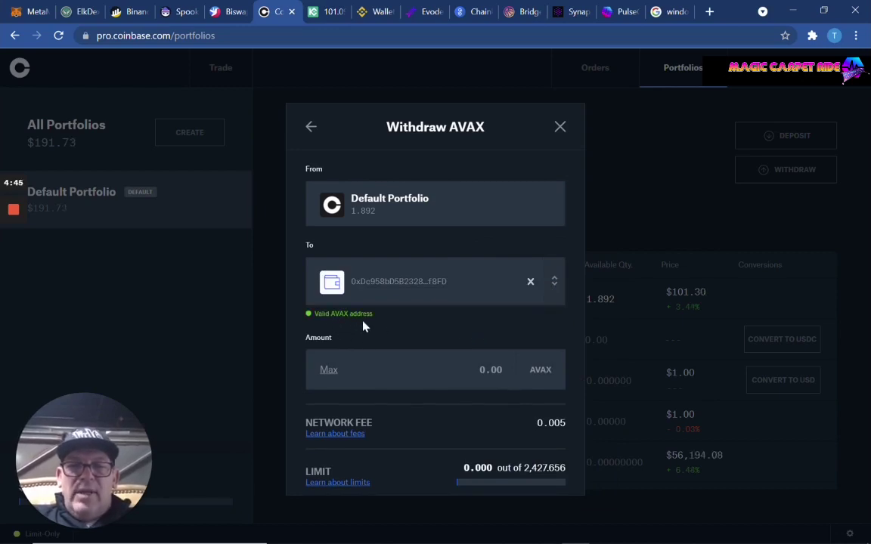
click(329, 370)
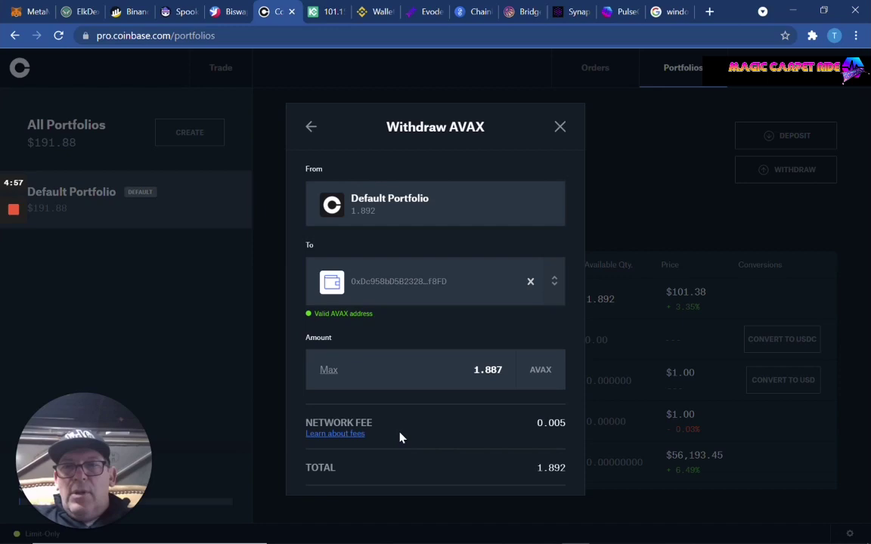
scroll(401, 438, down, 2)
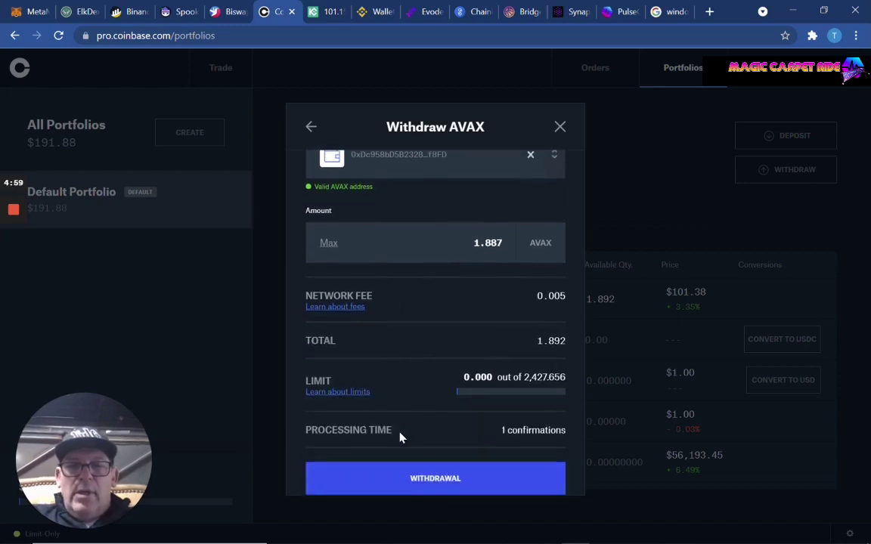
click(426, 483)
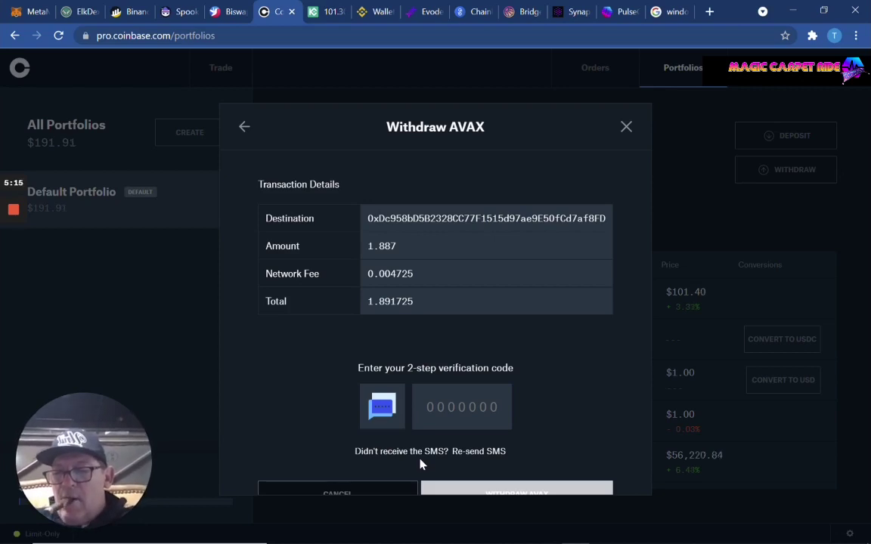
Enter the SMS verification code, submit the AVAX withdrawal, and dismiss the confirmation
click(452, 406)
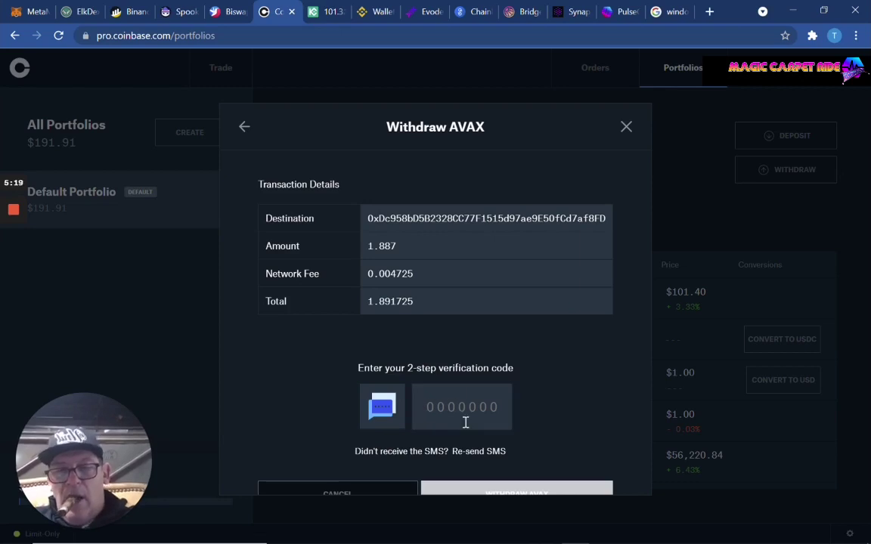
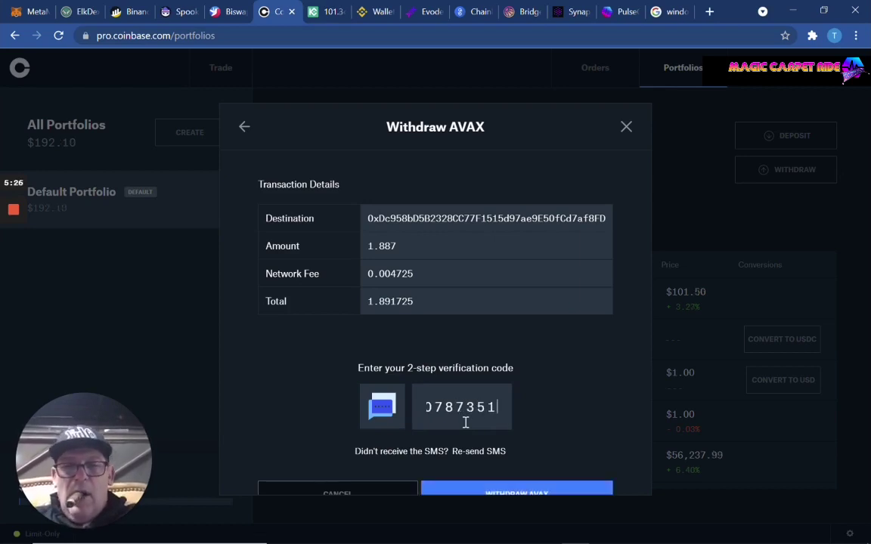
scroll(465, 422, down, 1)
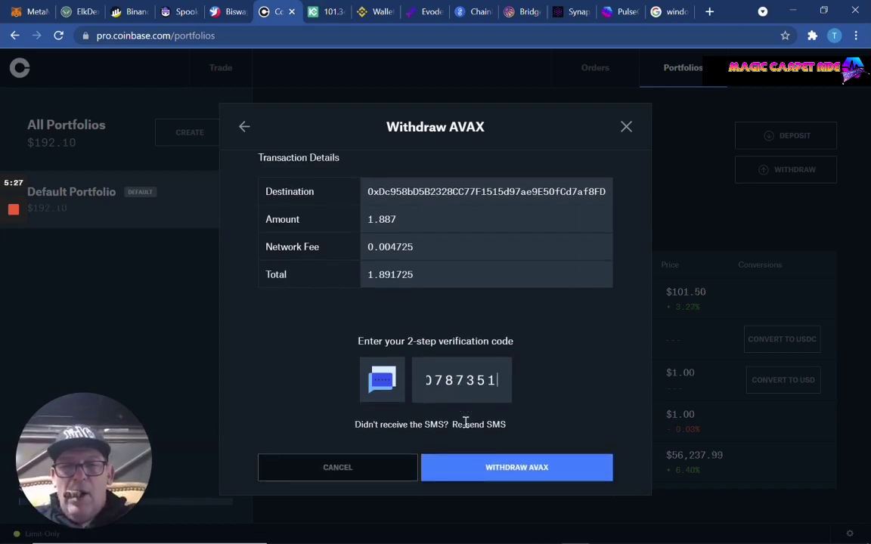
click(479, 467)
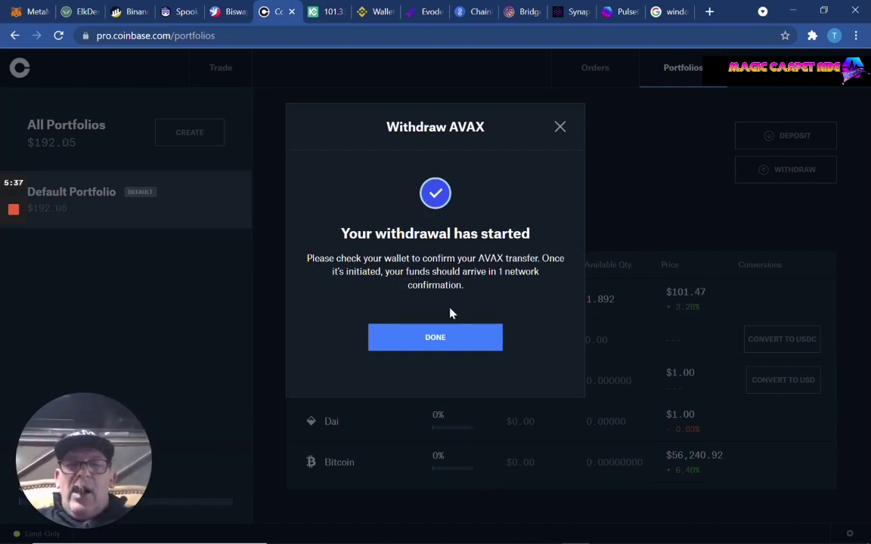
click(443, 340)
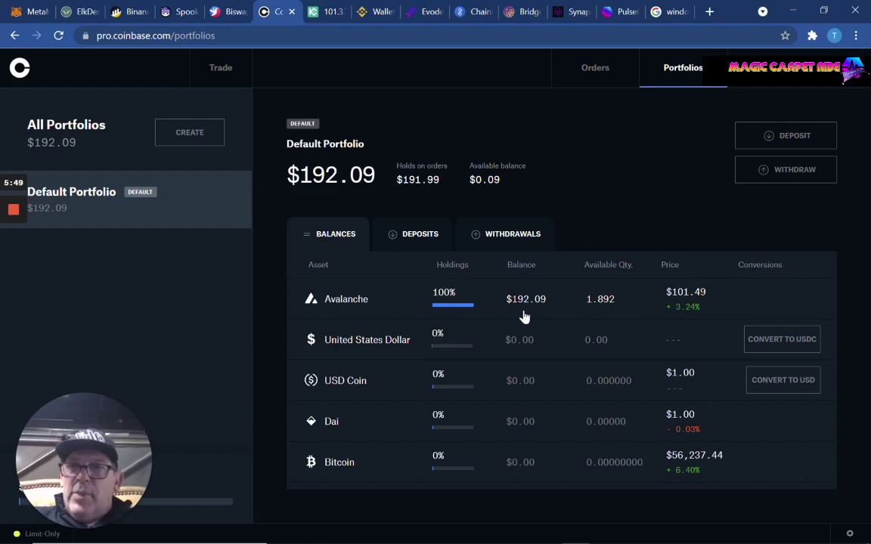
click(31, 11)
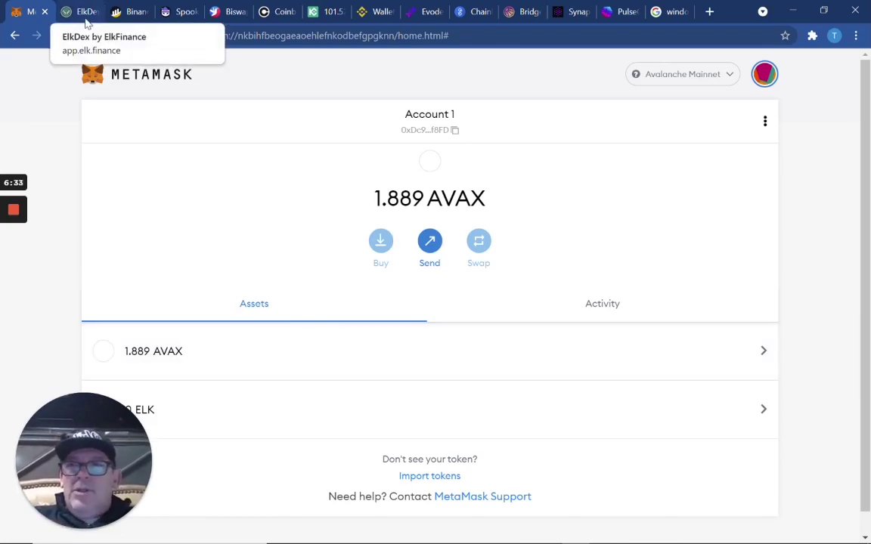
Switch to the ElkDex swap page, connected on Avalanche with 1.888 AVAX
click(86, 13)
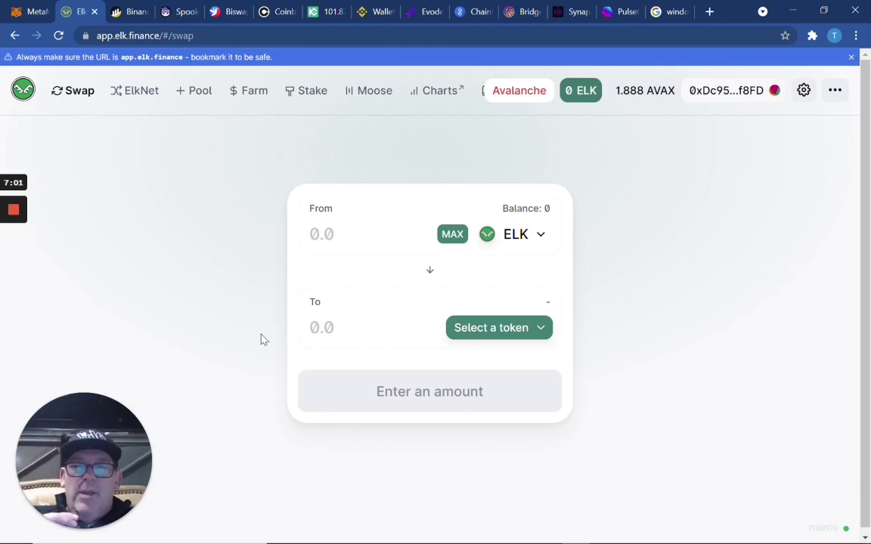
Set the swap to pay about 1.8589 AVAX for an estimated 72.0342 ELK
click(427, 273)
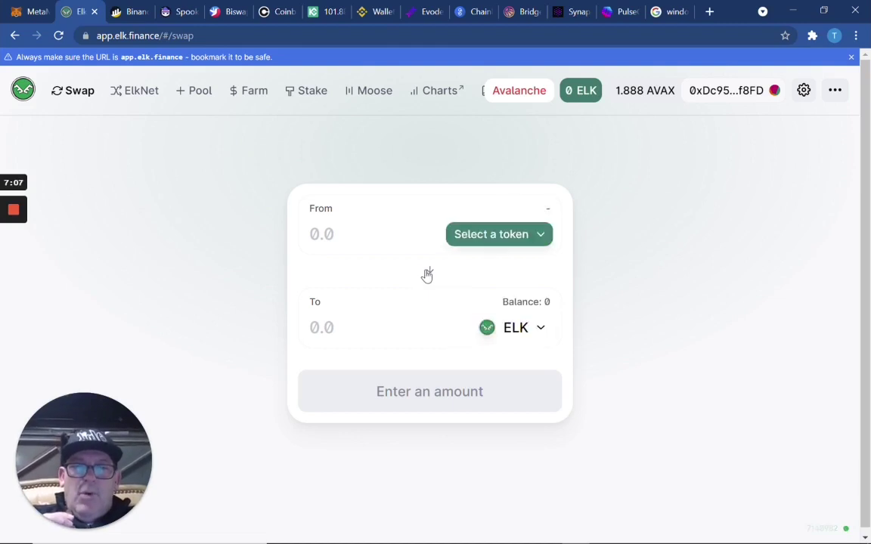
click(521, 238)
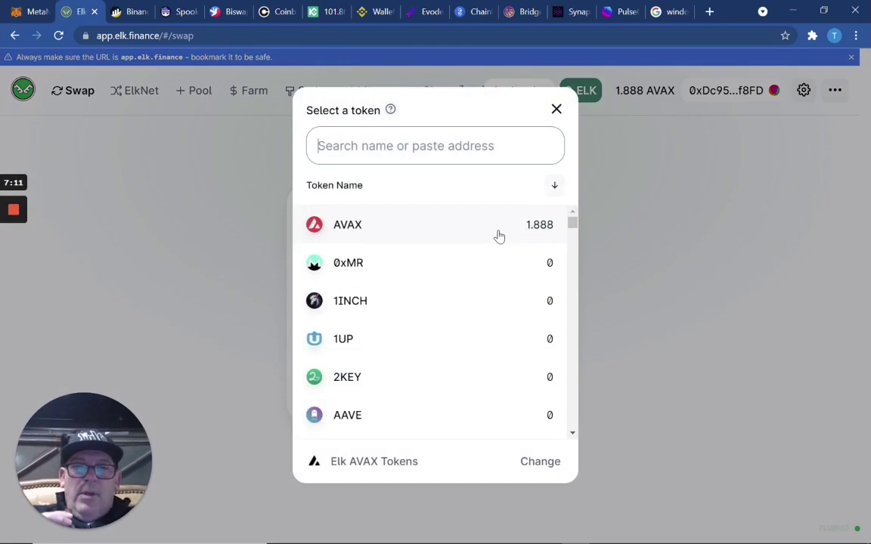
click(499, 237)
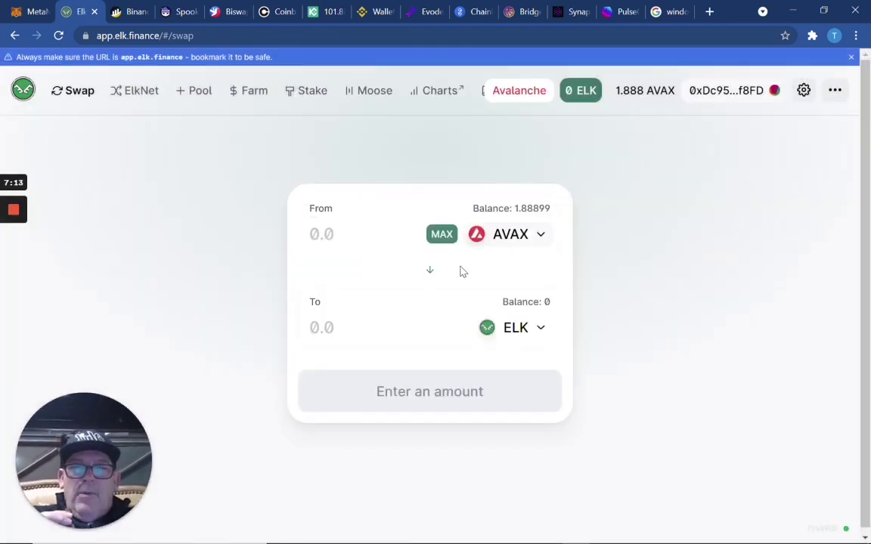
click(441, 234)
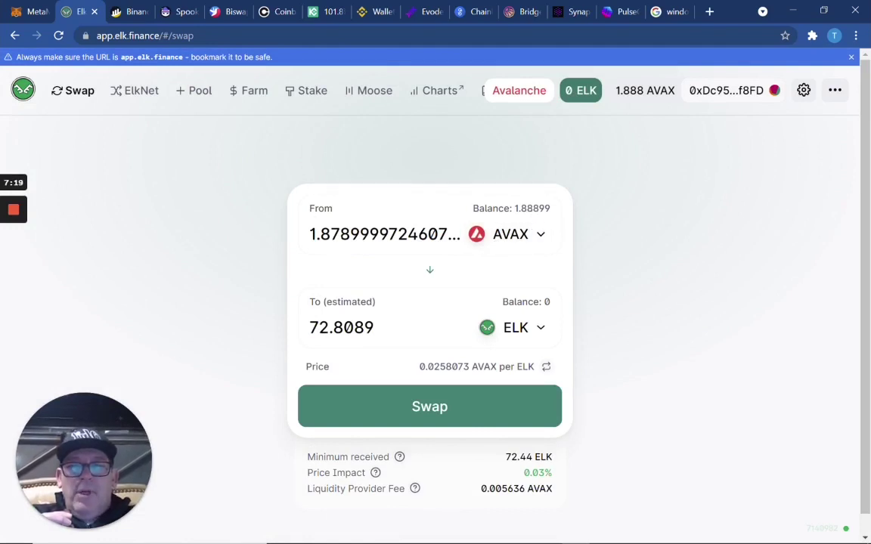
mouse_move(339, 234)
mouse_down()
mouse_move(321, 234)
mouse_move(330, 234)
mouse_up()
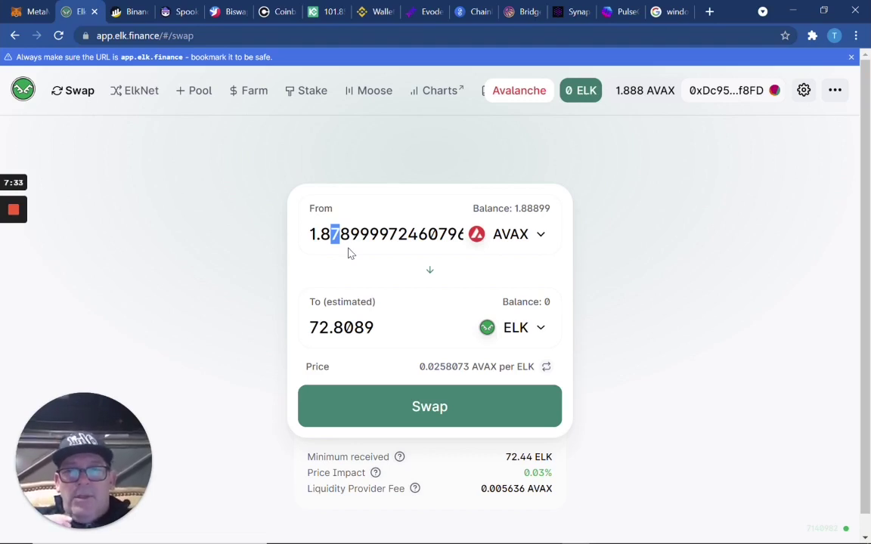
text(5)
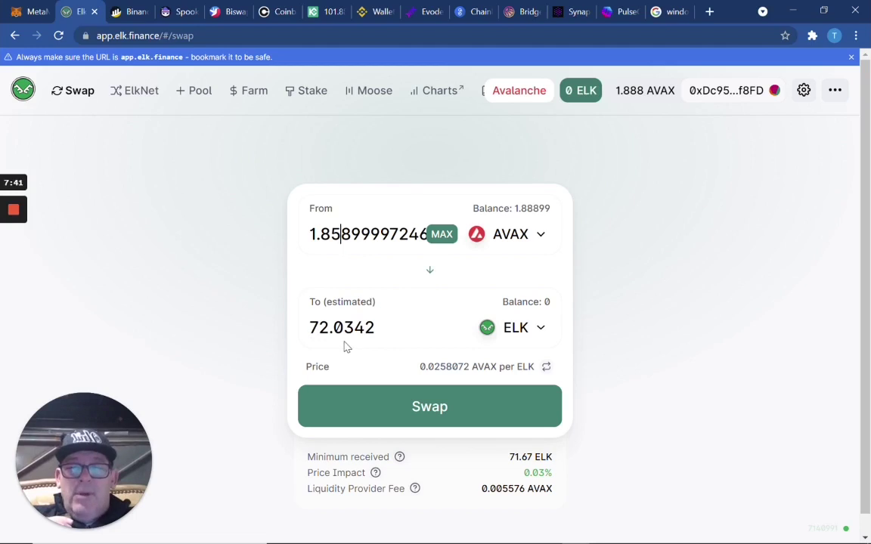
Confirm the AVAX-to-ELK swap, approve it in MetaMask, and close the submitted notice
click(439, 413)
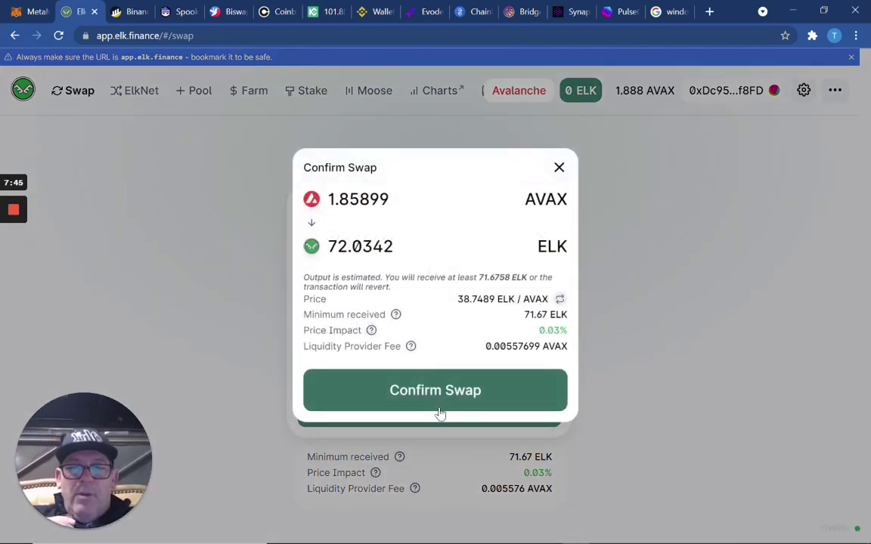
click(441, 413)
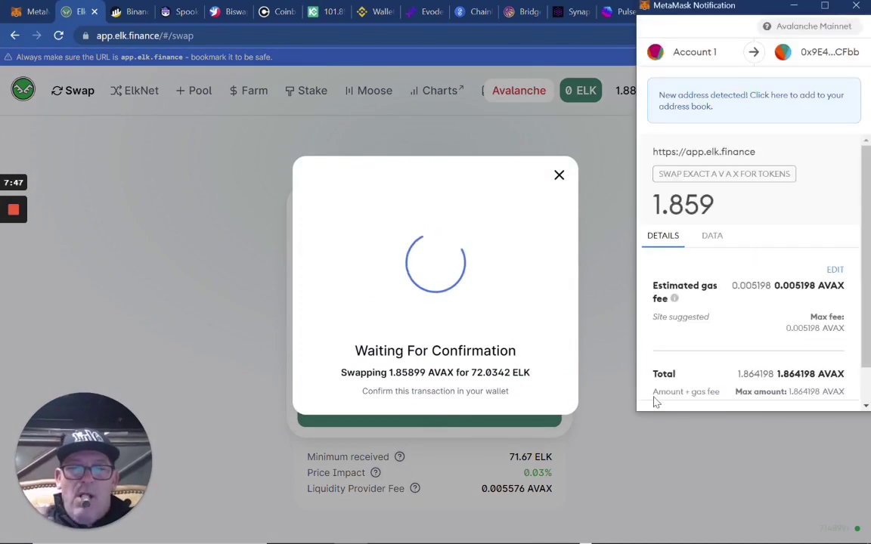
scroll(735, 365, down, 2)
click(802, 385)
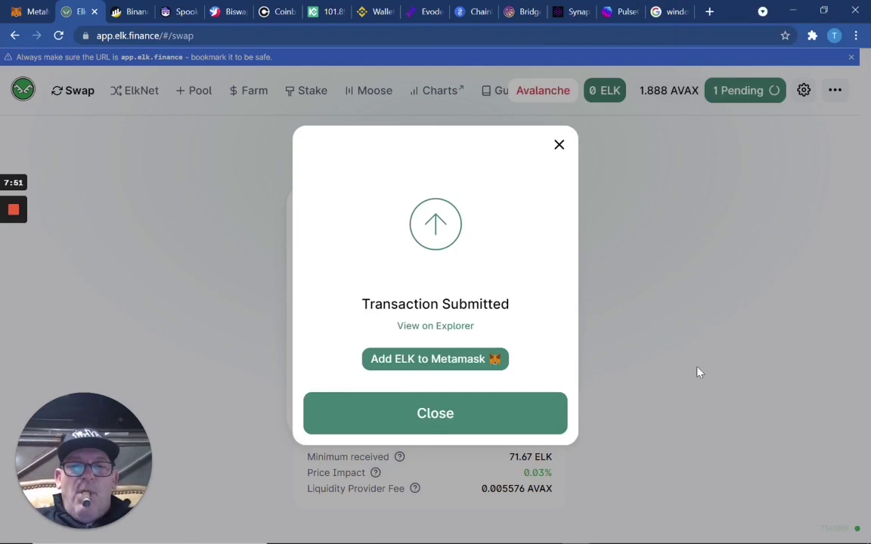
click(536, 427)
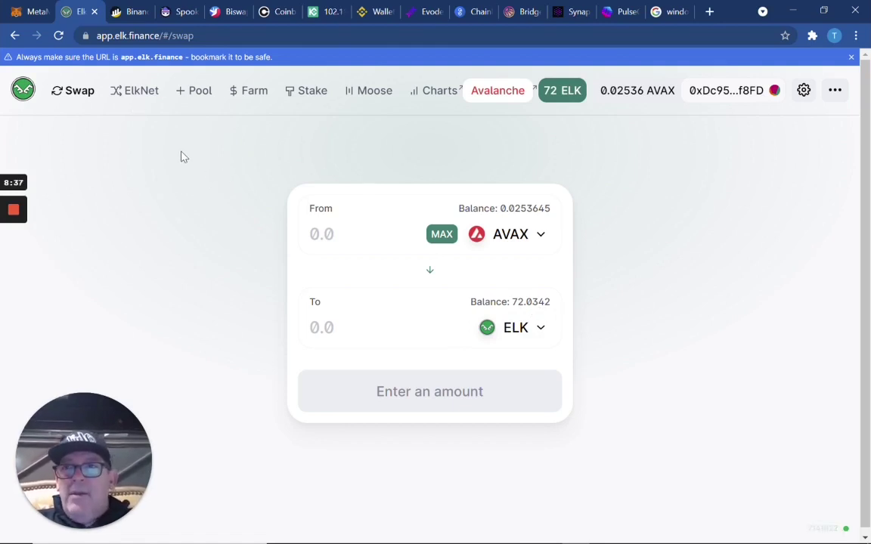
Switch MetaMask through Fantom Opera to Binance Smart Chain Mainnet, showing 0.0051 BNB and USDC
click(30, 12)
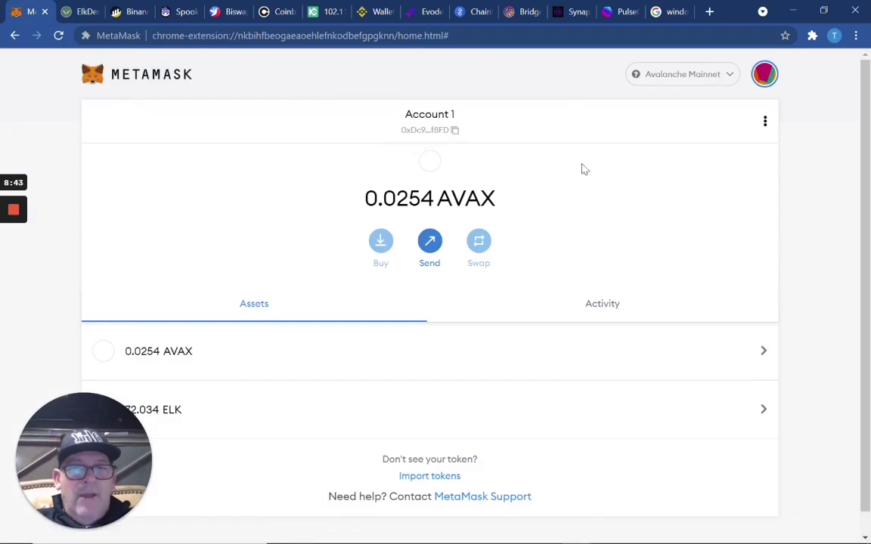
click(720, 76)
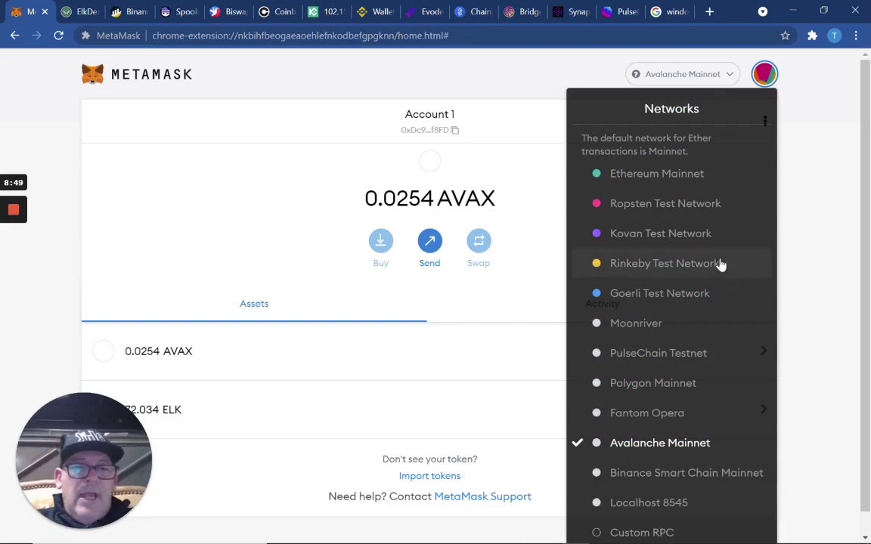
click(692, 412)
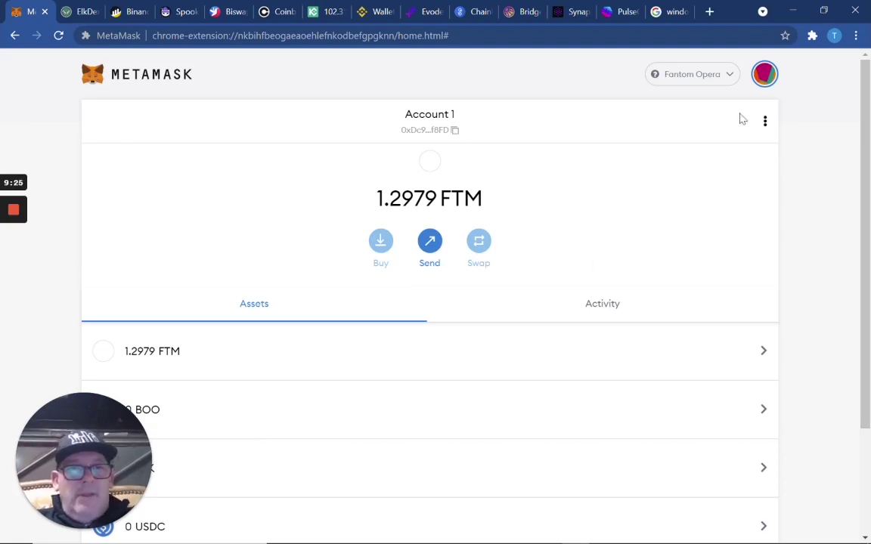
click(730, 76)
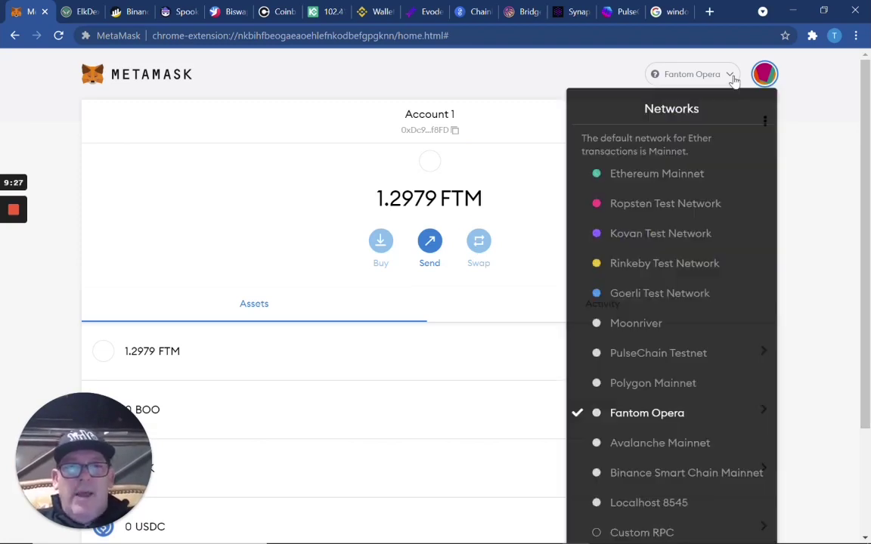
click(712, 473)
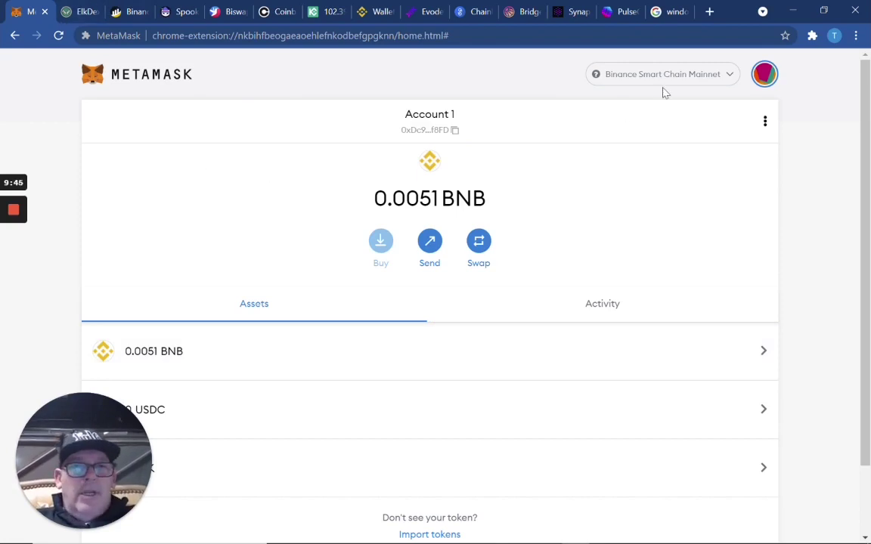
Put MetaMask back on Avalanche Mainnet and return to the Elk Finance page
click(690, 73)
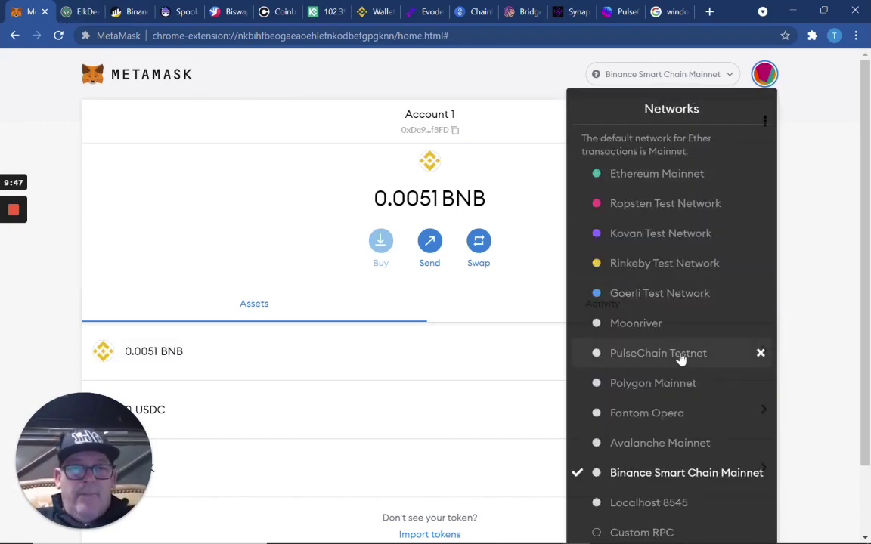
click(698, 442)
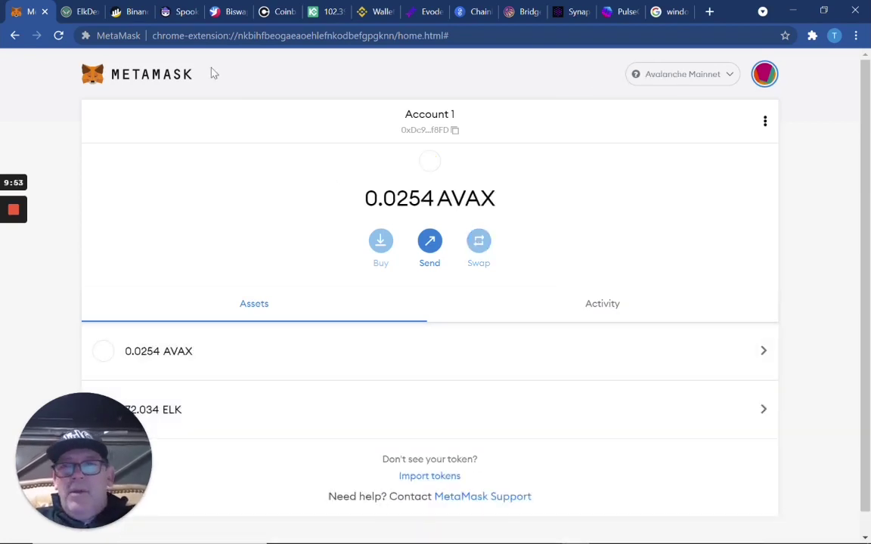
click(82, 14)
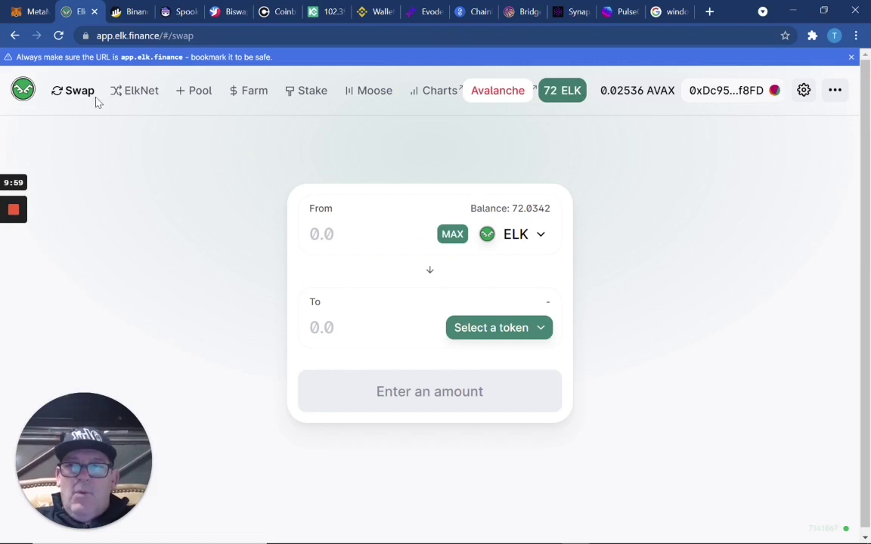
In ElkNet, enter 36 ELK for transfer to Fantom with 1 ELK swapped for gas
click(132, 91)
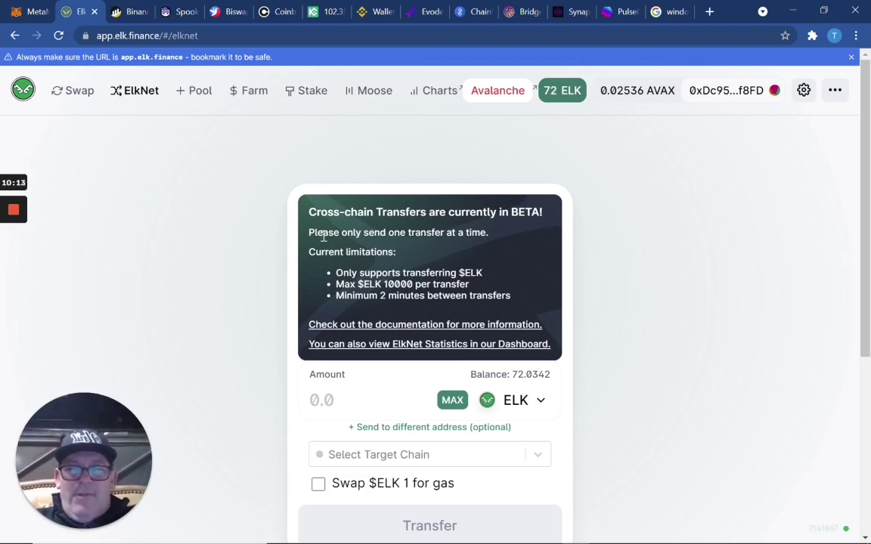
scroll(234, 197, down, 1)
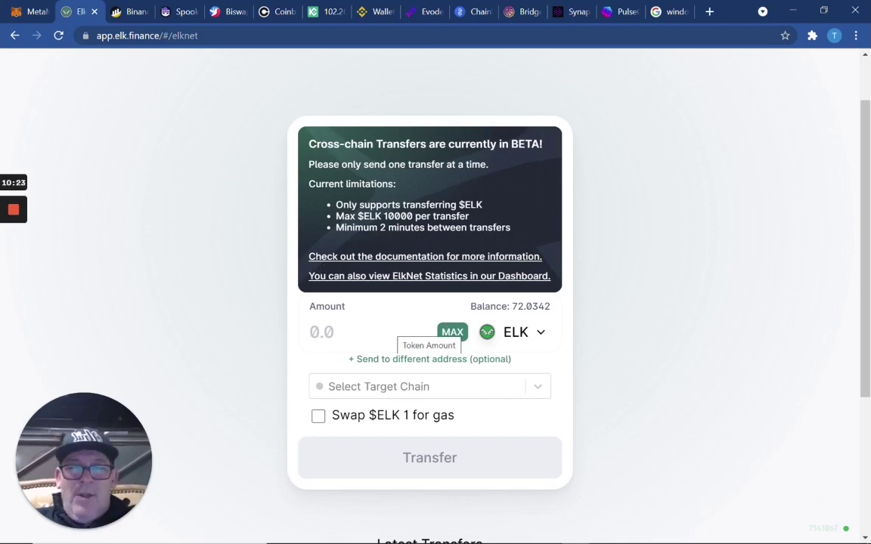
click(452, 332)
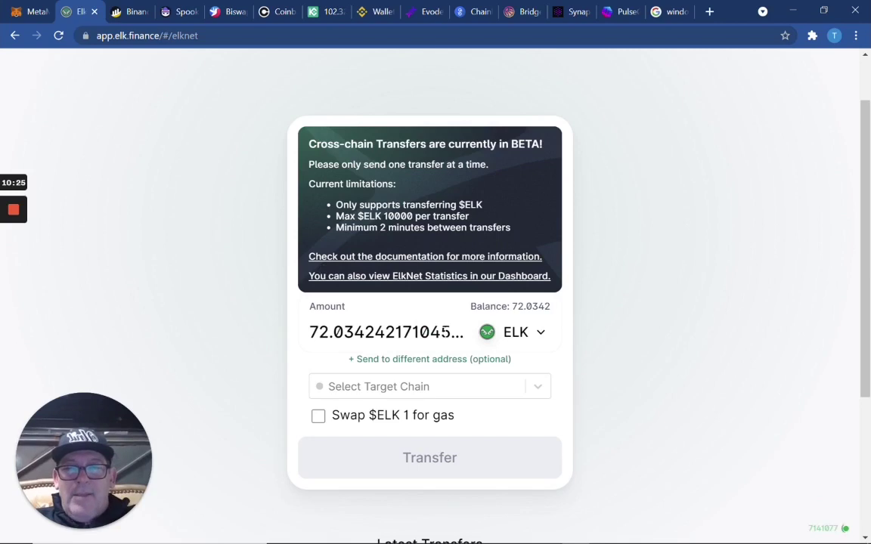
click(534, 387)
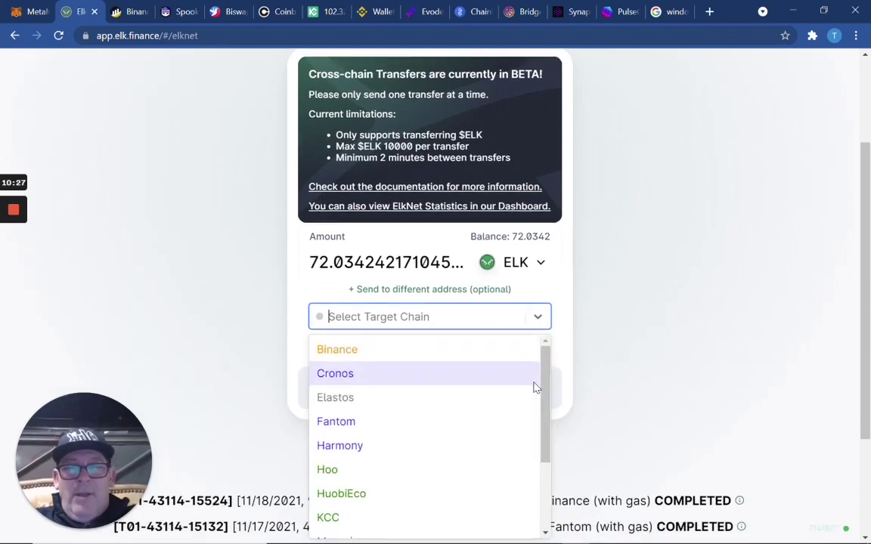
click(489, 420)
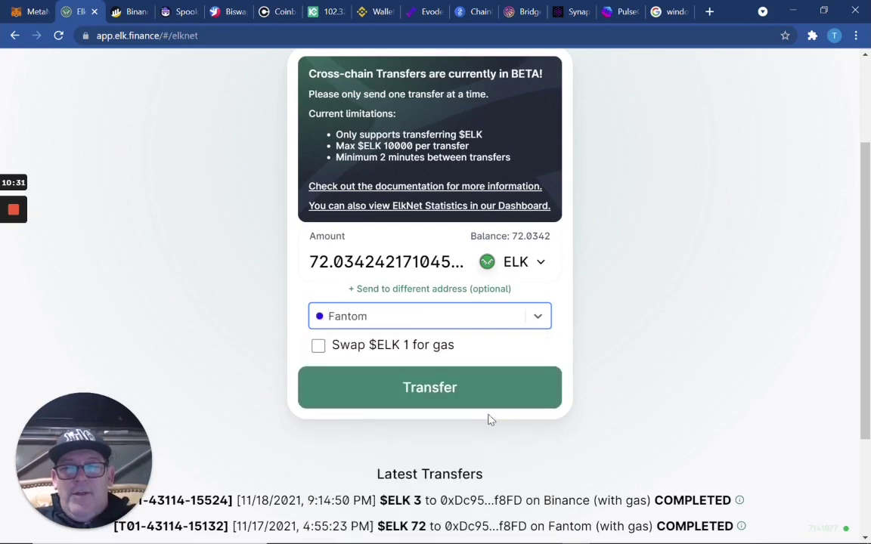
click(318, 345)
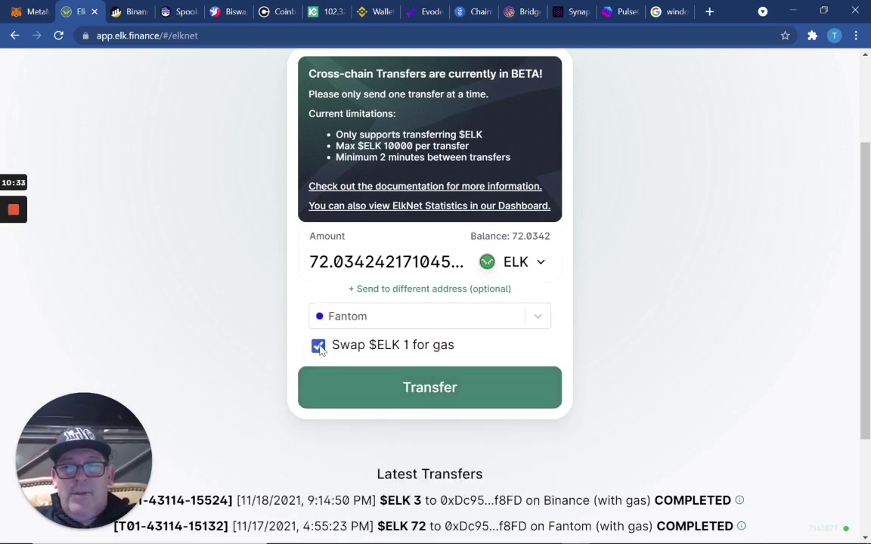
scroll(189, 309, up, 3)
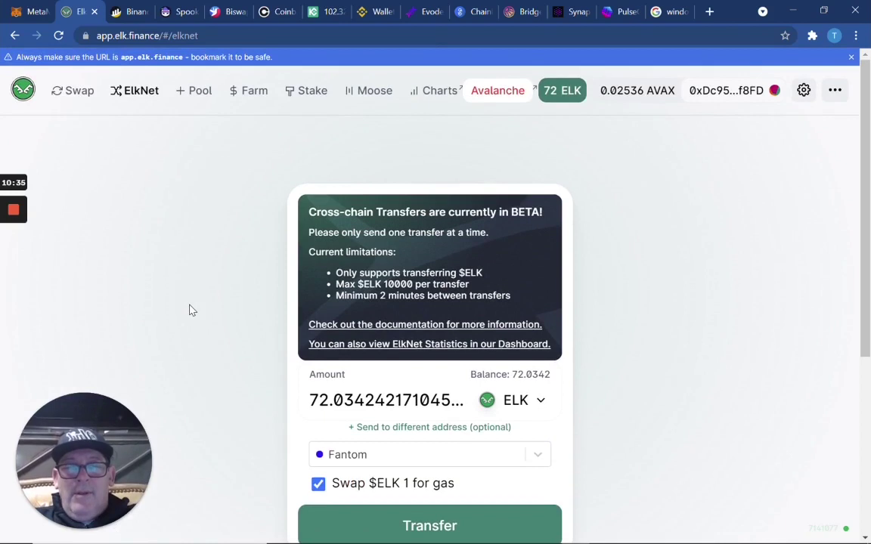
scroll(189, 310, down, 1)
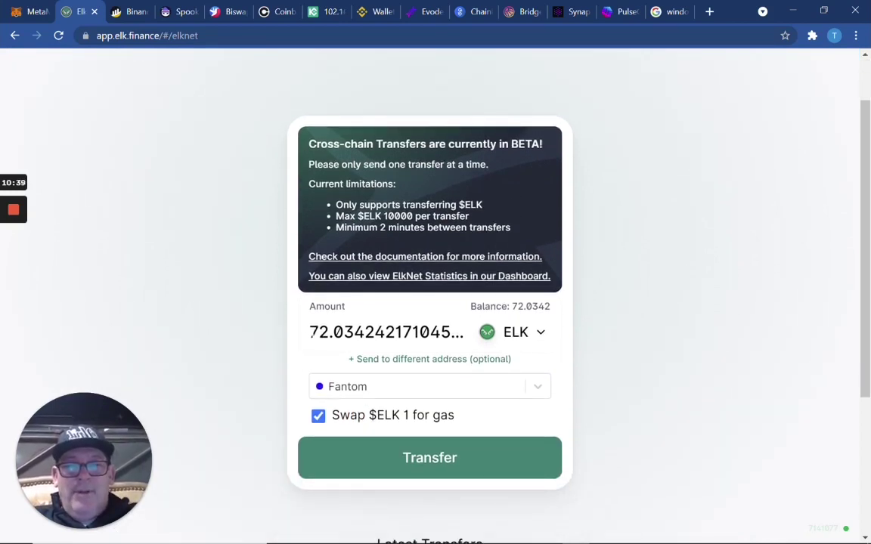
drag(310, 333, 498, 345)
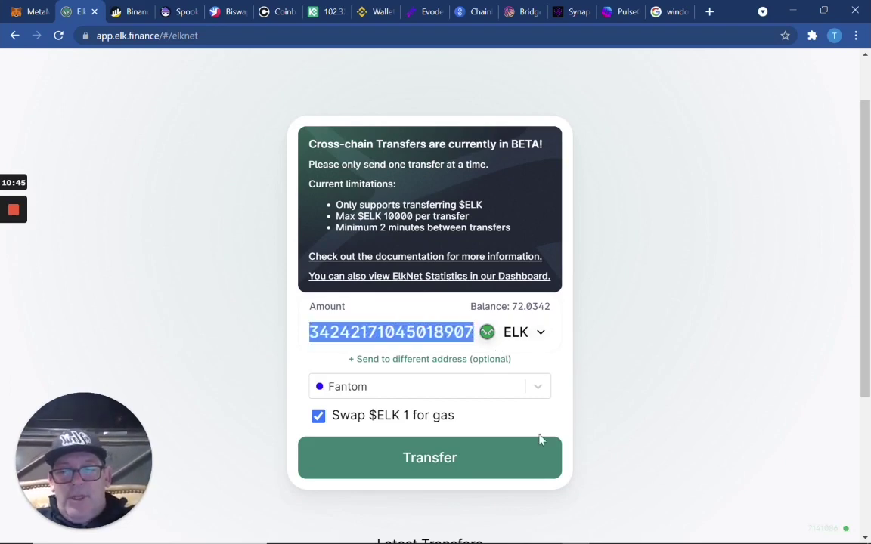
text(36)
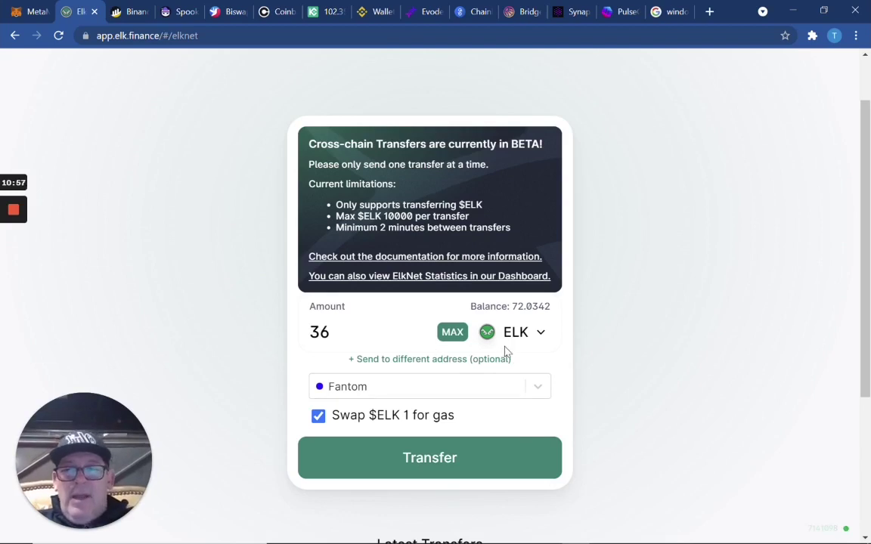
mouse_move(3, 300)
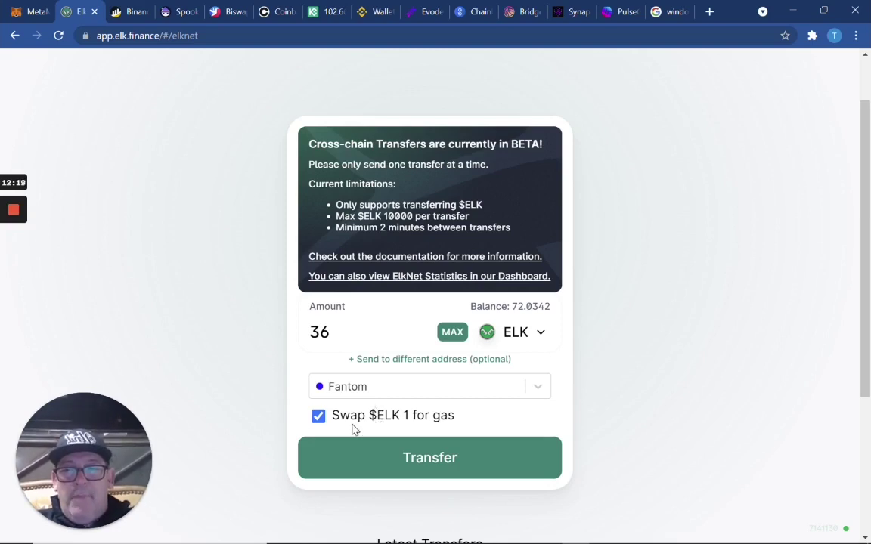
click(407, 458)
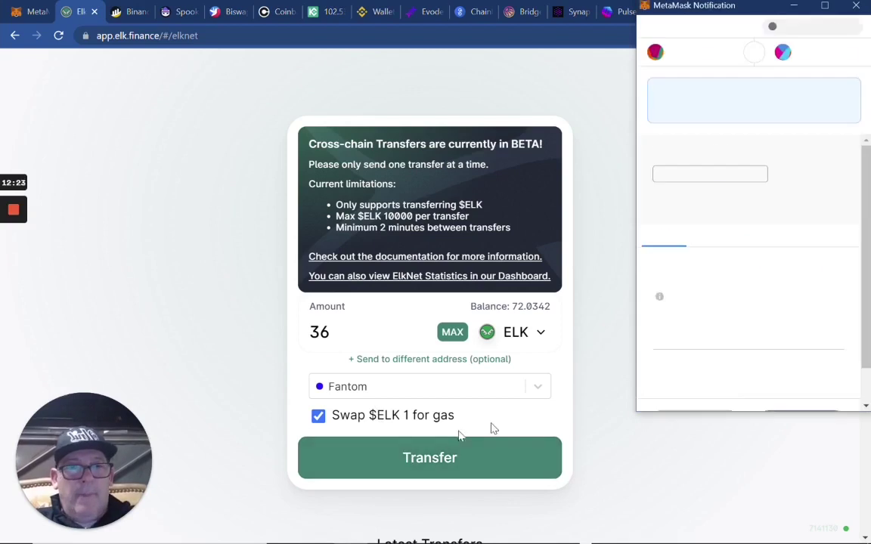
Confirm the 36 ELK Avalanche-to-Fantom transfer in the MetaMask popup
scroll(812, 281, down, 1)
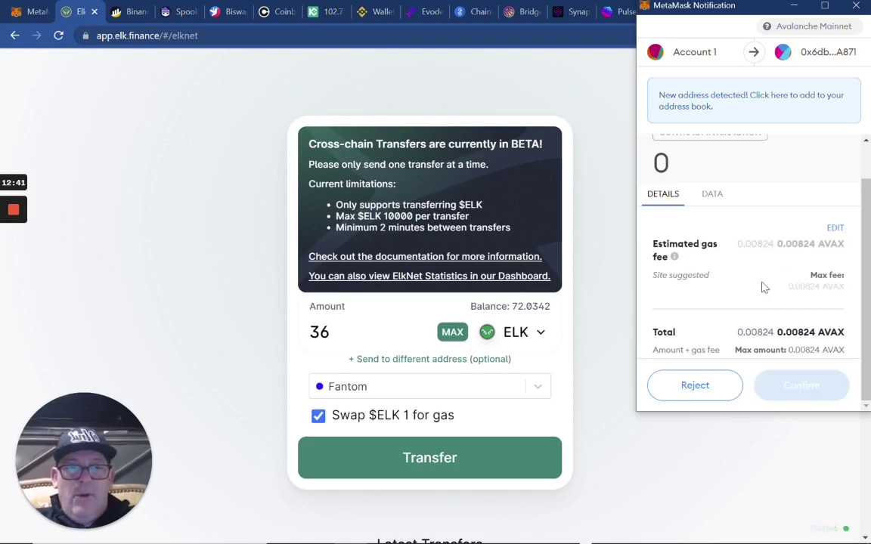
click(799, 393)
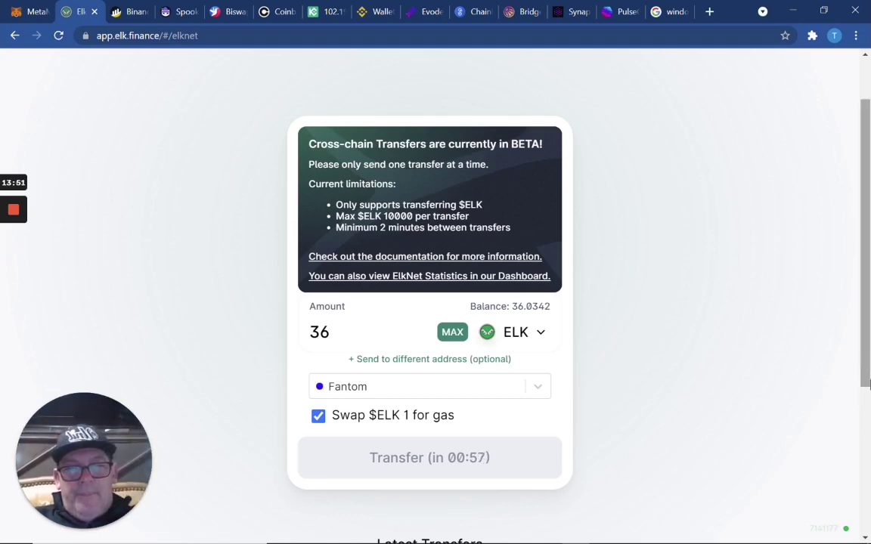
Watch ElkNet's latest transfers until the 36 ELK transfer to Fantom shows COMPLETED
scroll(714, 287, up, 2)
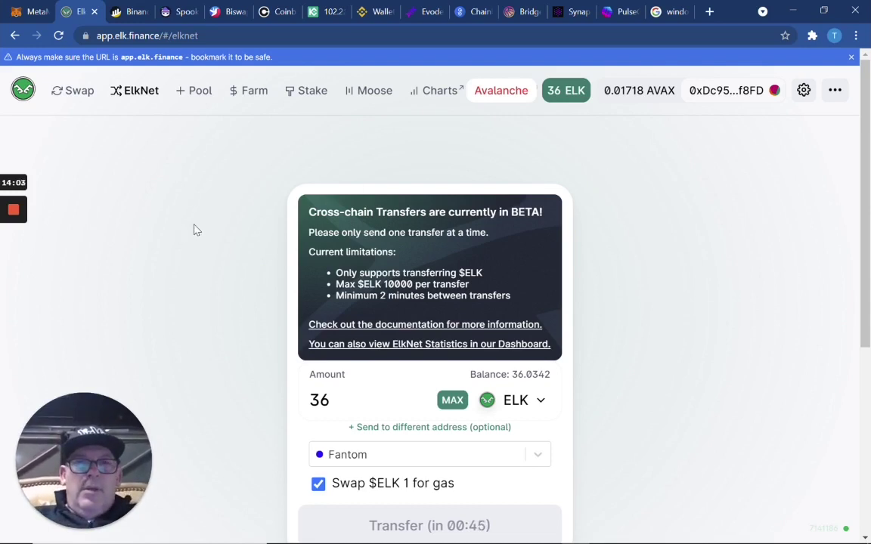
scroll(194, 230, down, 2)
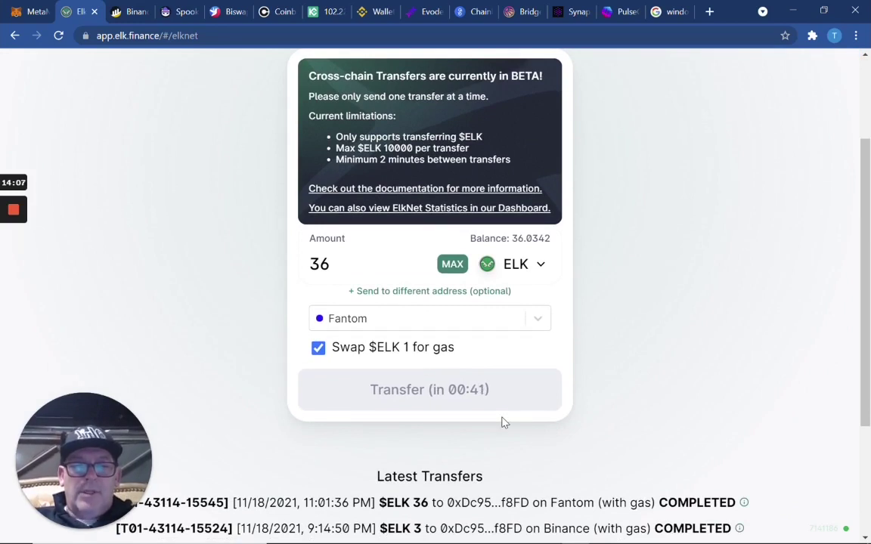
scroll(642, 405, down, 2)
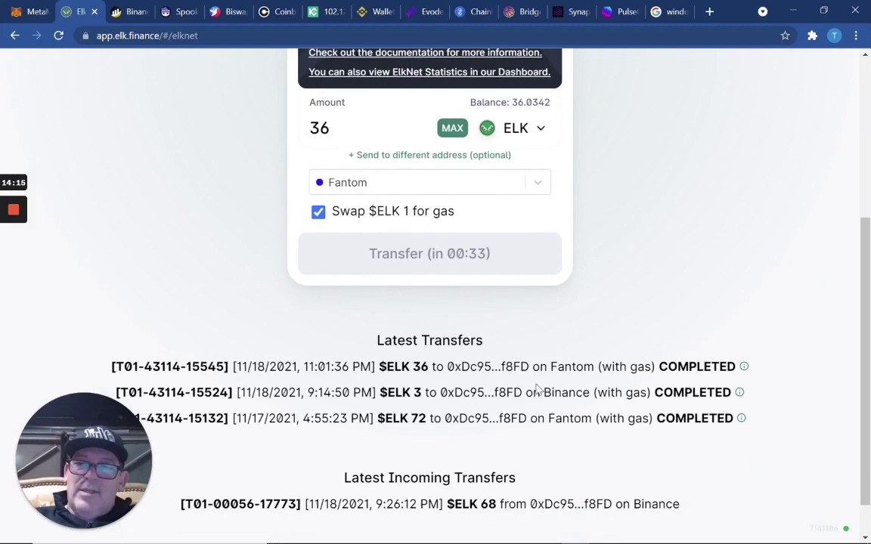
scroll(514, 367, down, 1)
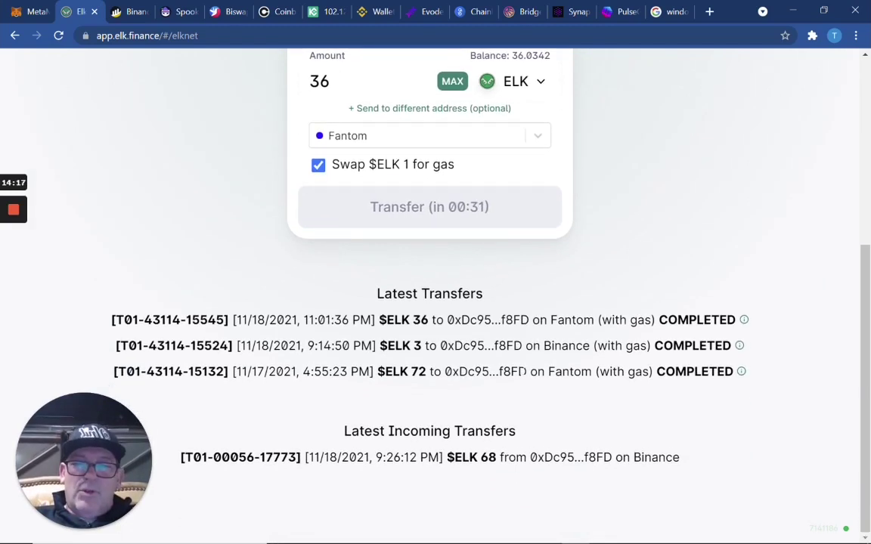
scroll(525, 372, up, 2)
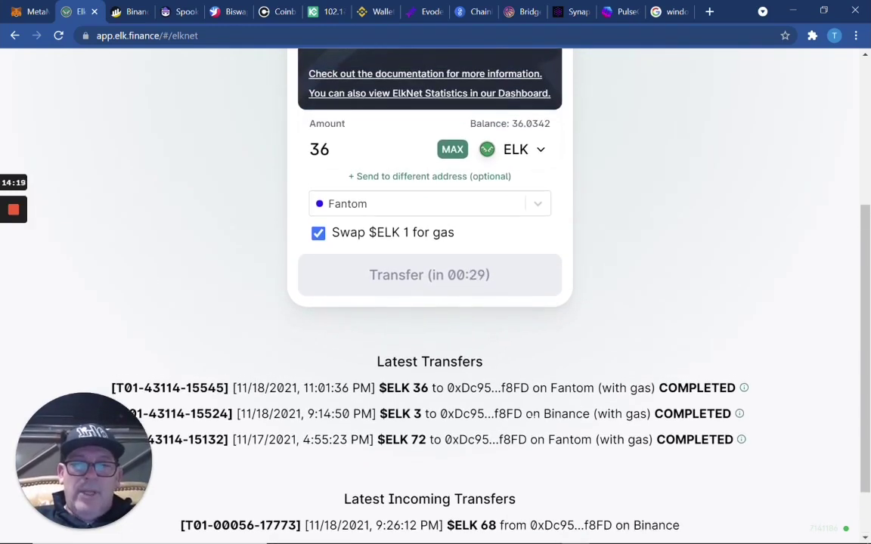
scroll(532, 463, up, 1)
scroll(533, 463, up, 3)
scroll(533, 463, down, 5)
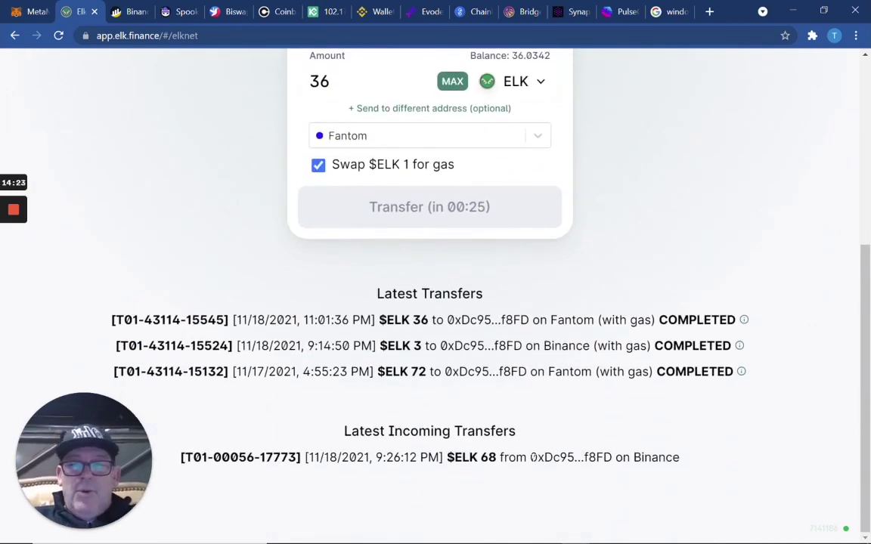
scroll(533, 459, up, 3)
scroll(533, 459, up, 1)
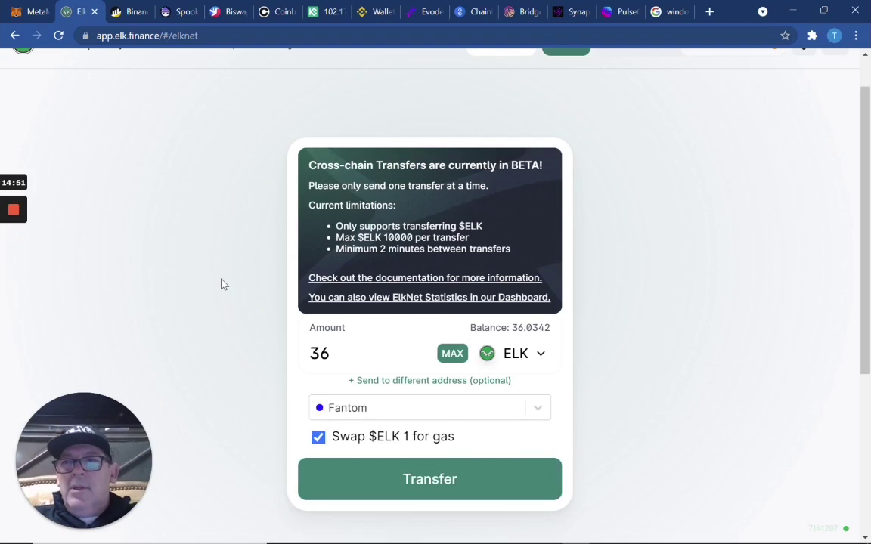
click(38, 11)
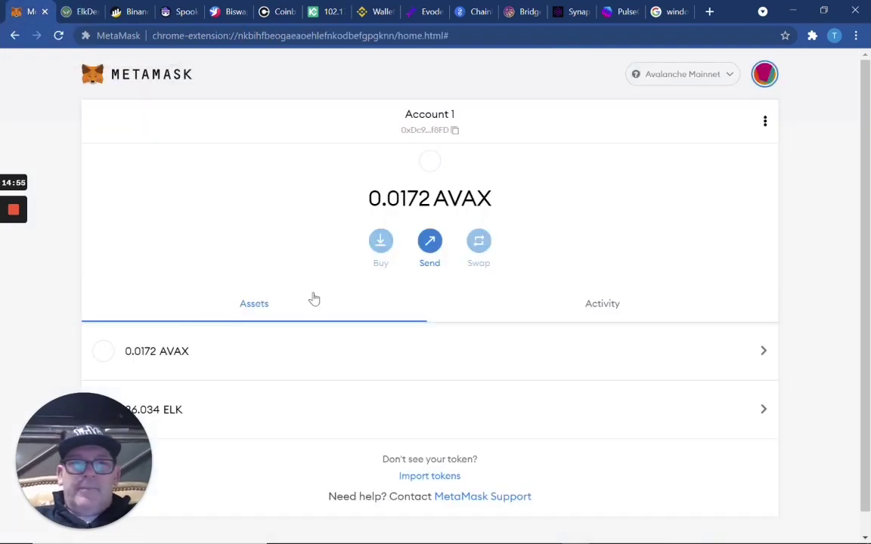
Switch MetaMask to Fantom Opera and verify the assets show 35 ELK and 2.6631 FTM
click(670, 76)
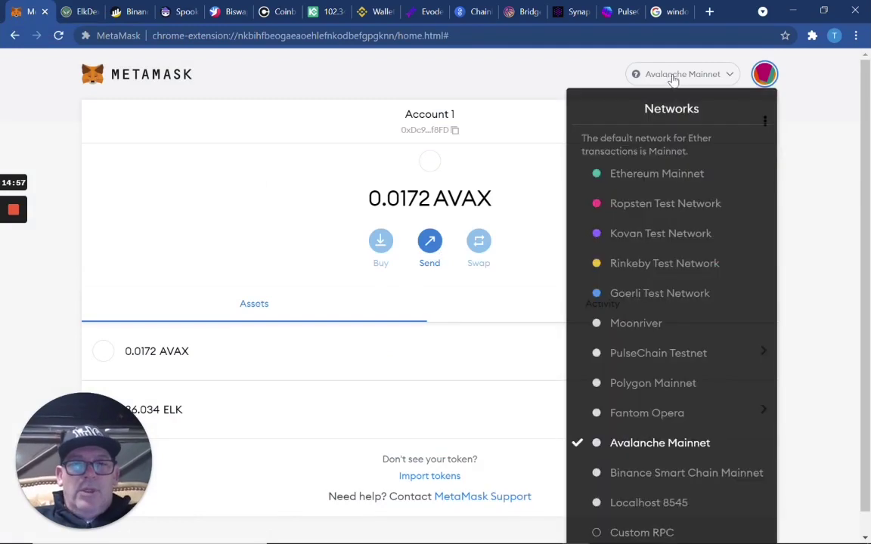
click(666, 413)
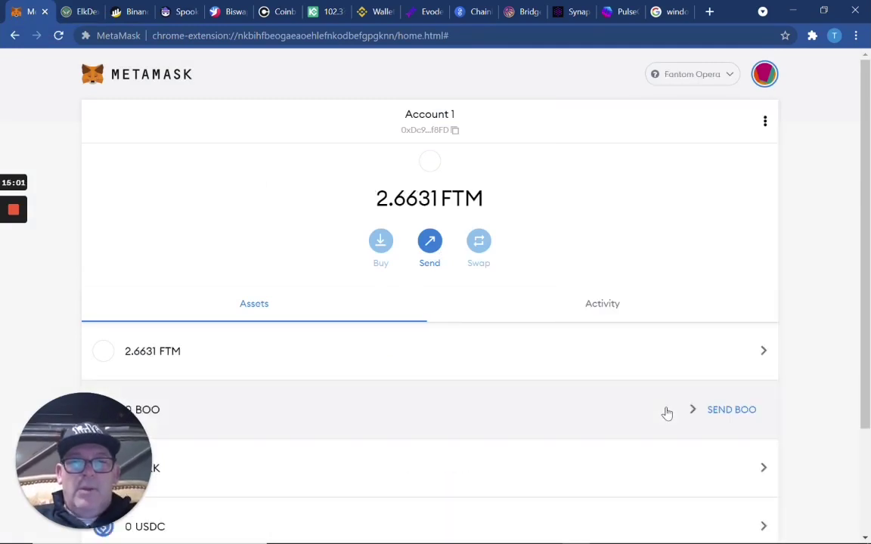
scroll(610, 379, down, 2)
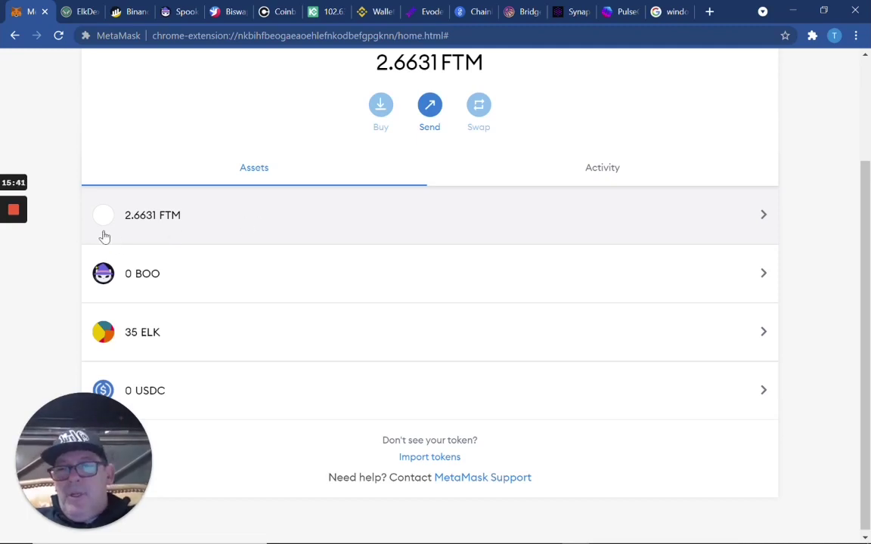
scroll(99, 236, down, 1)
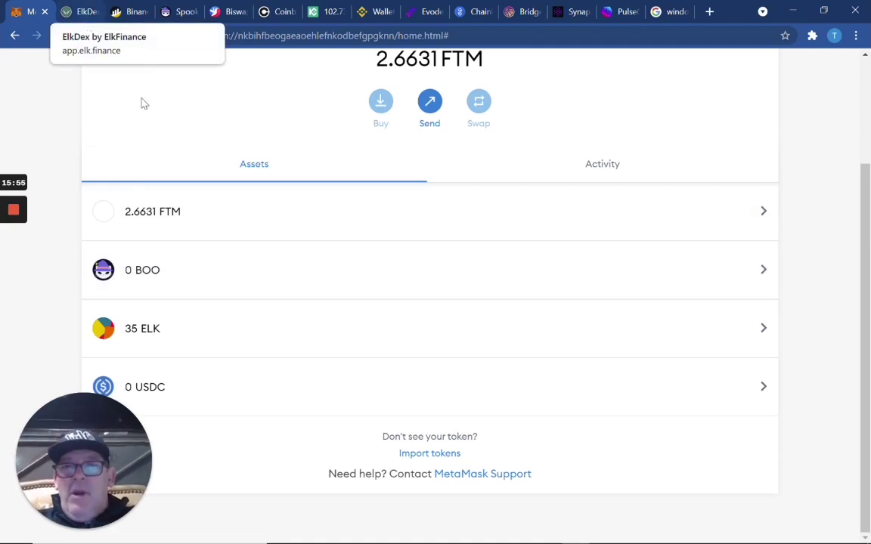
scroll(408, 241, up, 2)
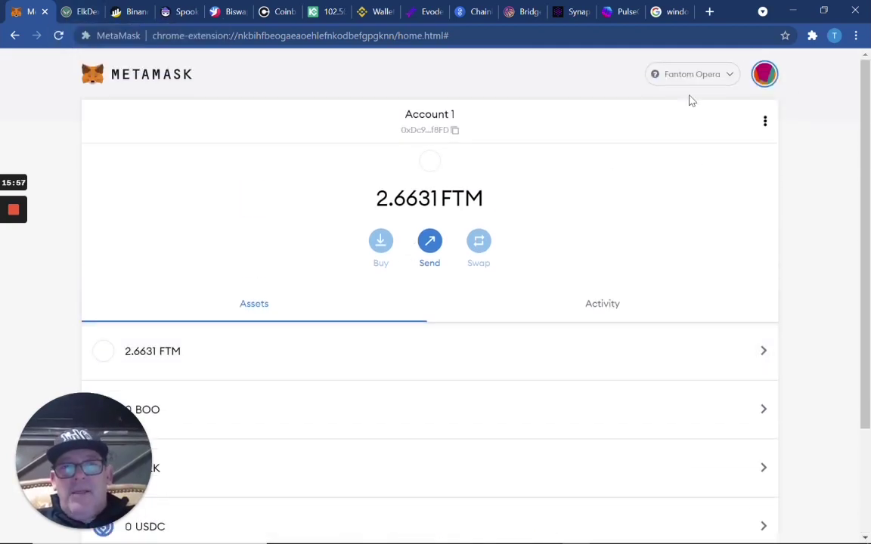
click(84, 13)
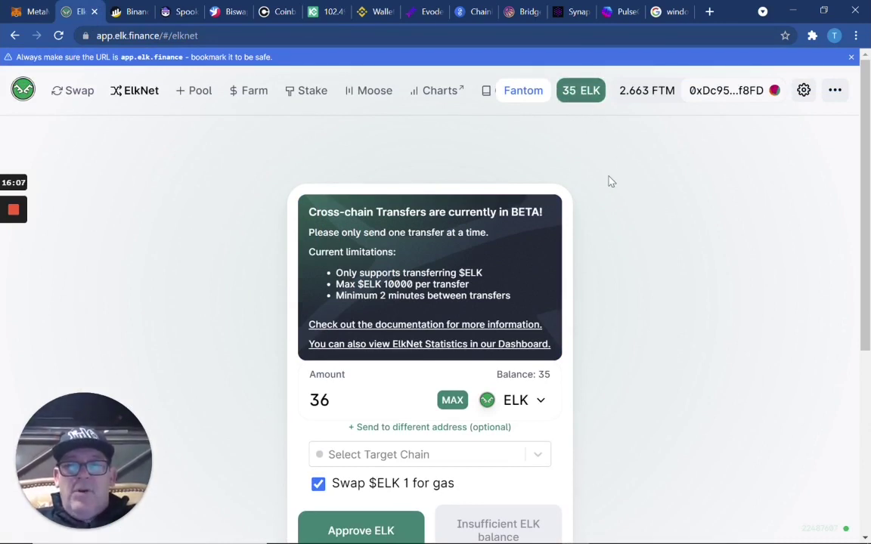
Fill the swap with the full 35 ELK and pick USDC, estimating 92.1056 USDC
click(80, 94)
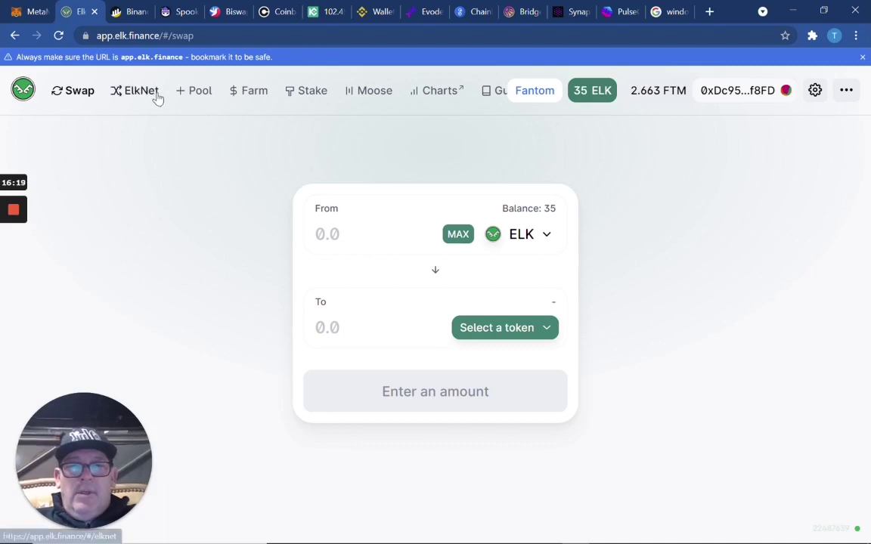
click(459, 233)
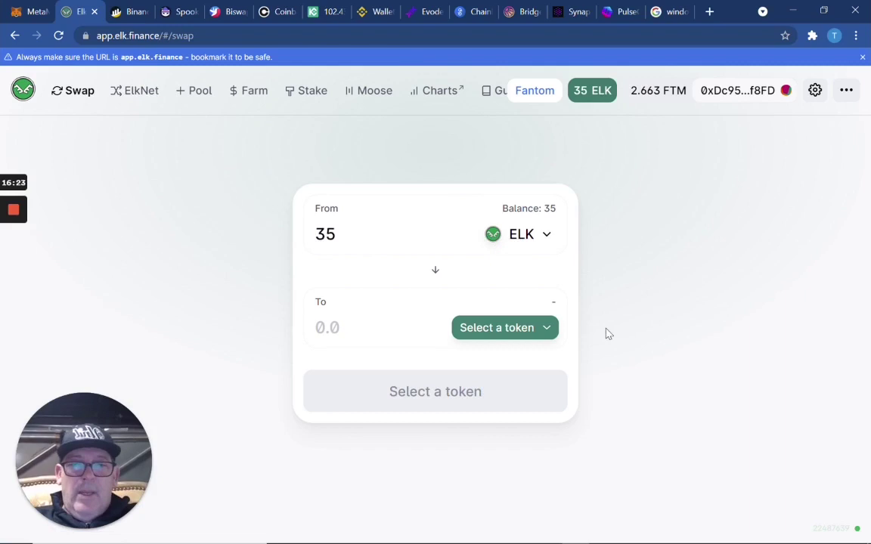
click(549, 333)
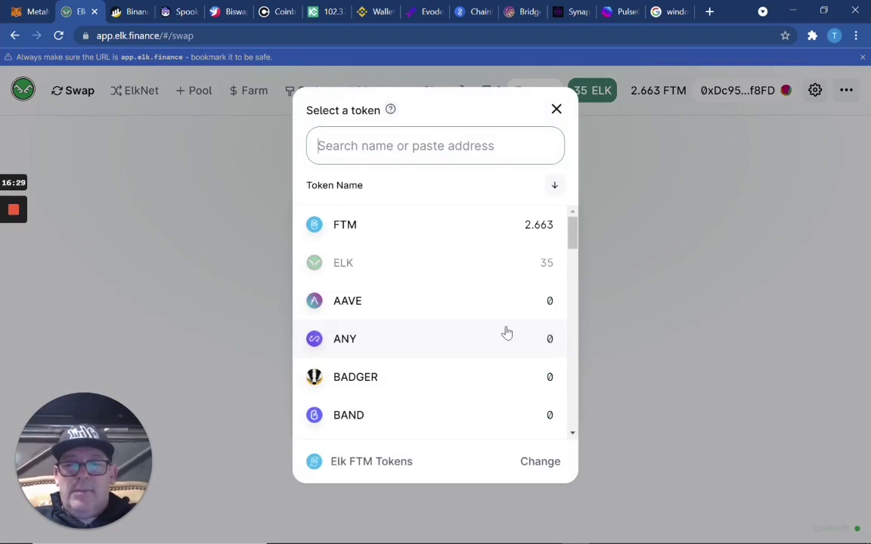
scroll(506, 333, down, 2)
scroll(505, 333, down, 1)
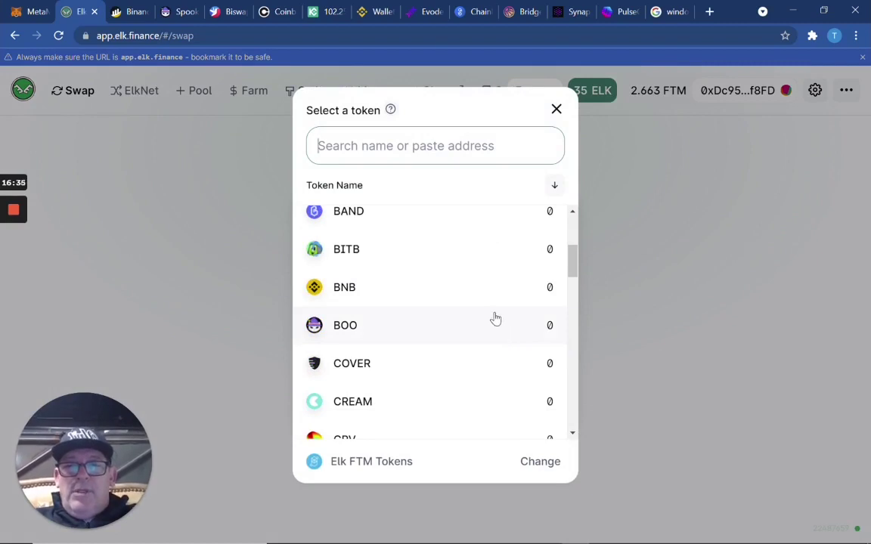
scroll(494, 318, down, 2)
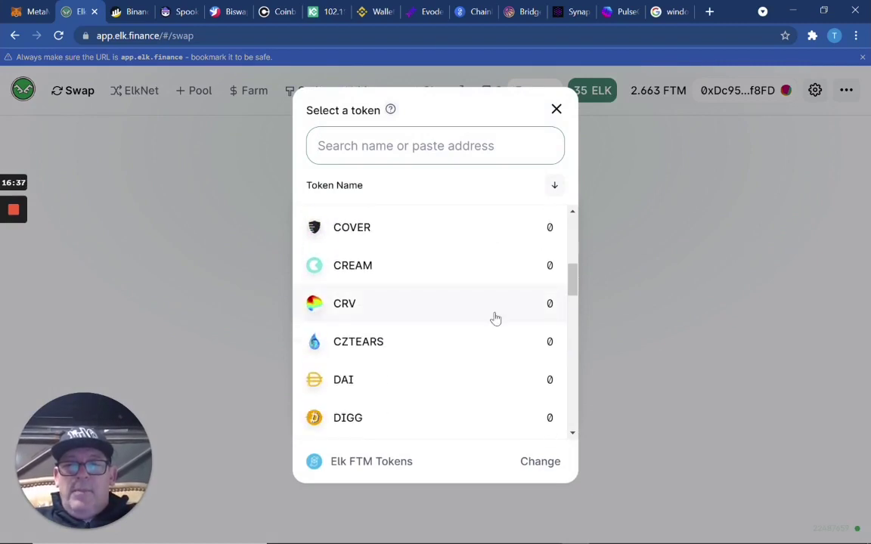
scroll(495, 318, down, 2)
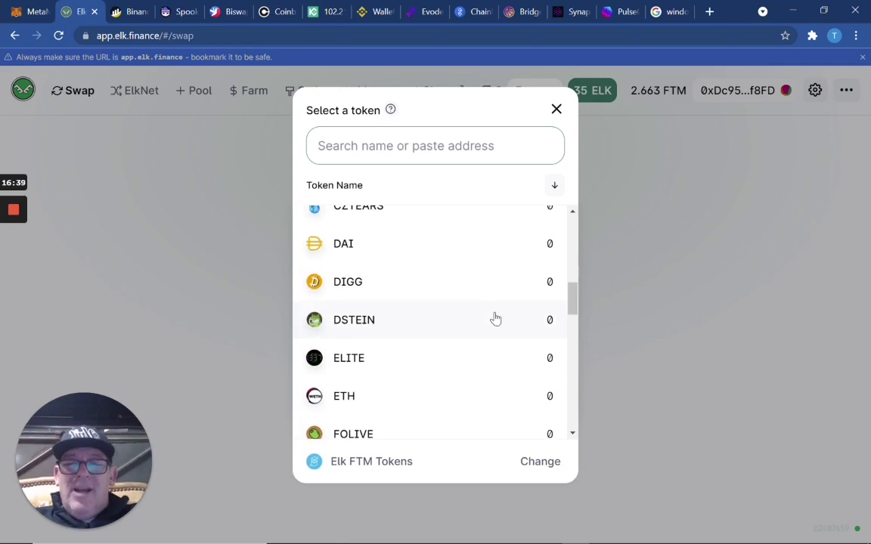
scroll(495, 318, down, 1)
scroll(495, 318, down, 1)
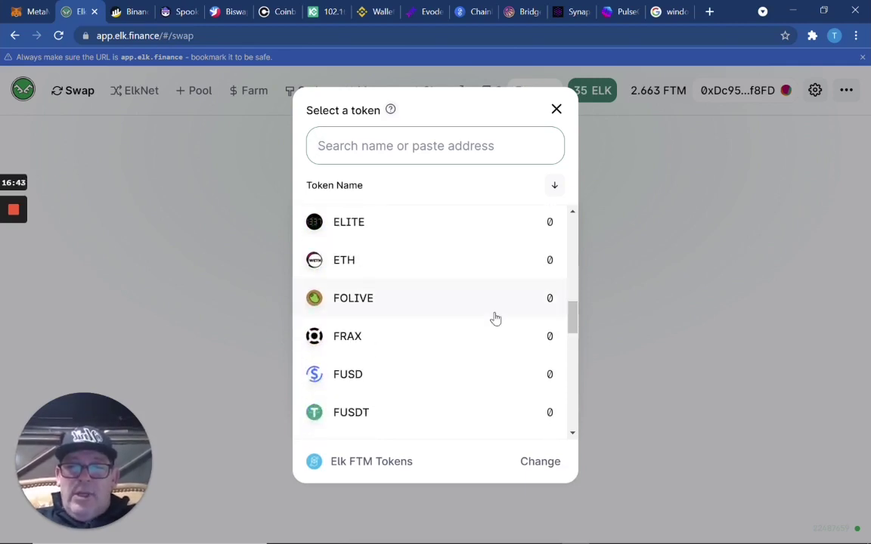
scroll(495, 318, down, 1)
scroll(495, 318, up, 3)
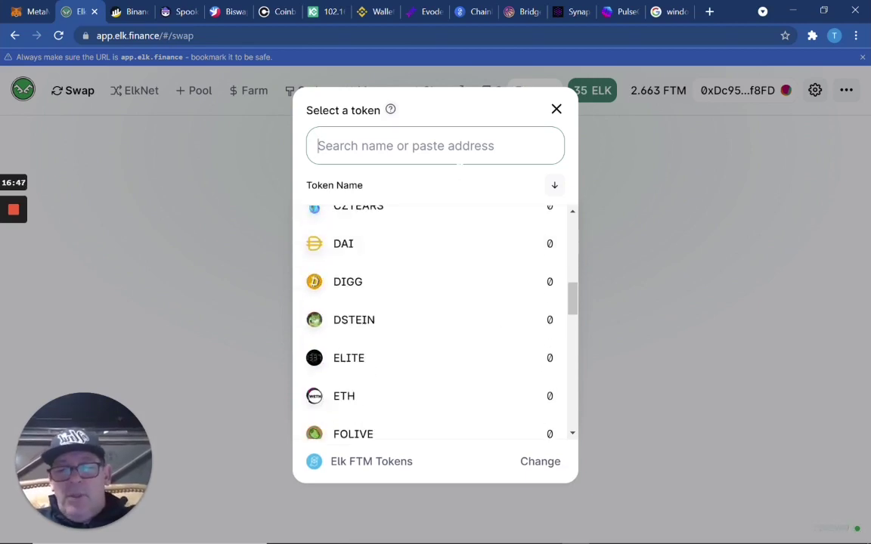
text(u)
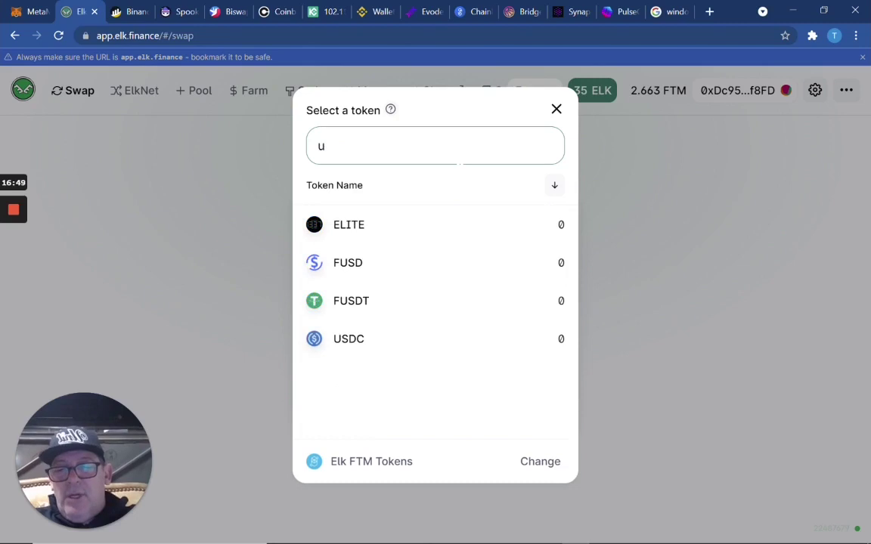
text(sdc)
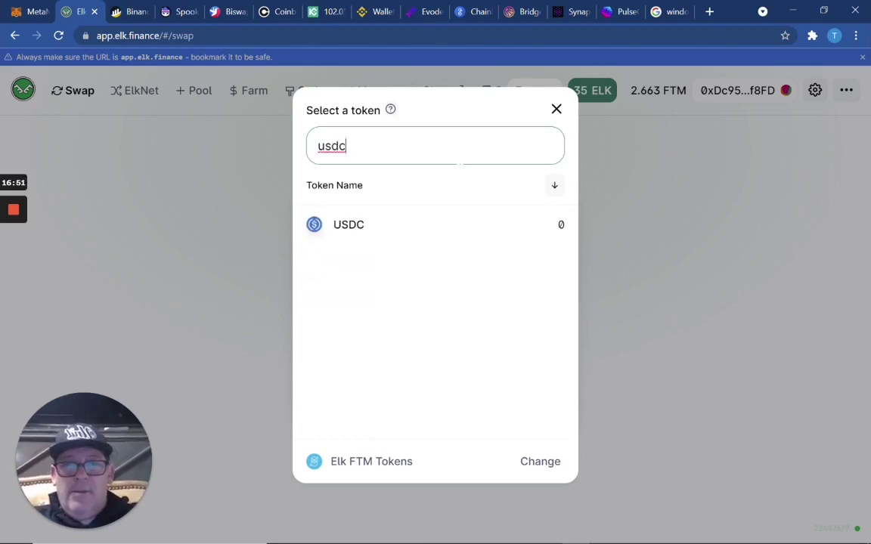
click(422, 220)
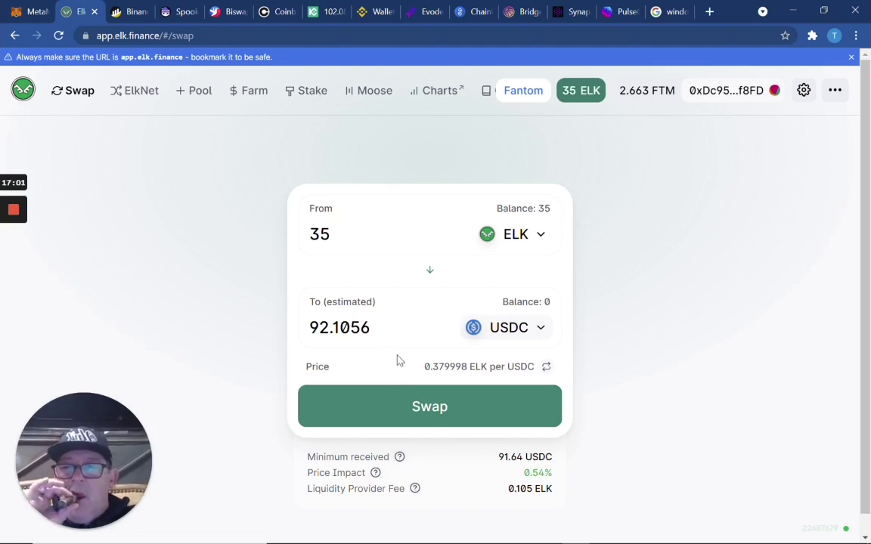
Confirm the 35 ELK to 92.1056 USDC swap, approve it in MetaMask, and close the notice
click(510, 421)
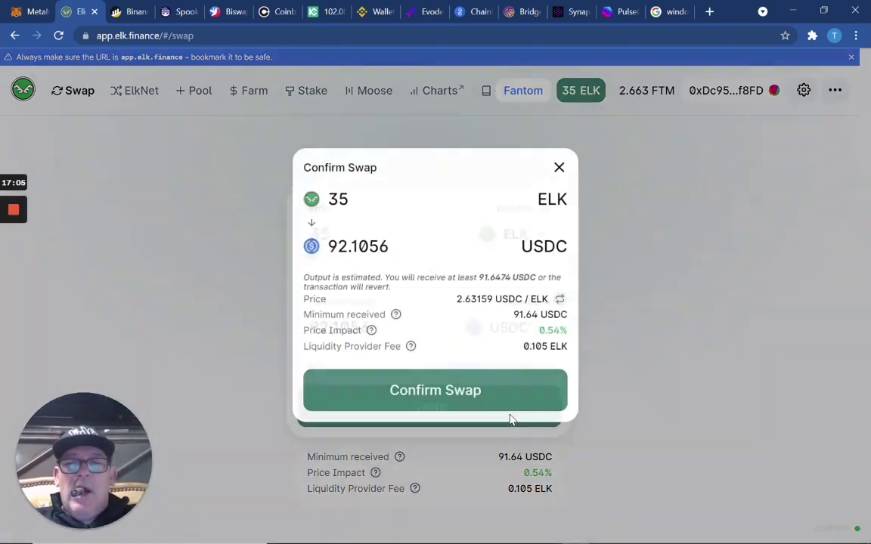
click(510, 408)
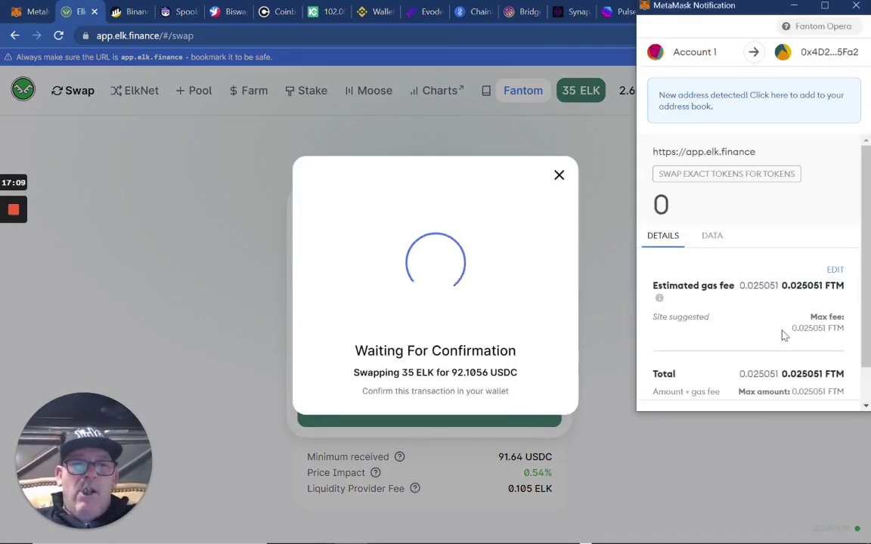
scroll(783, 334, down, 2)
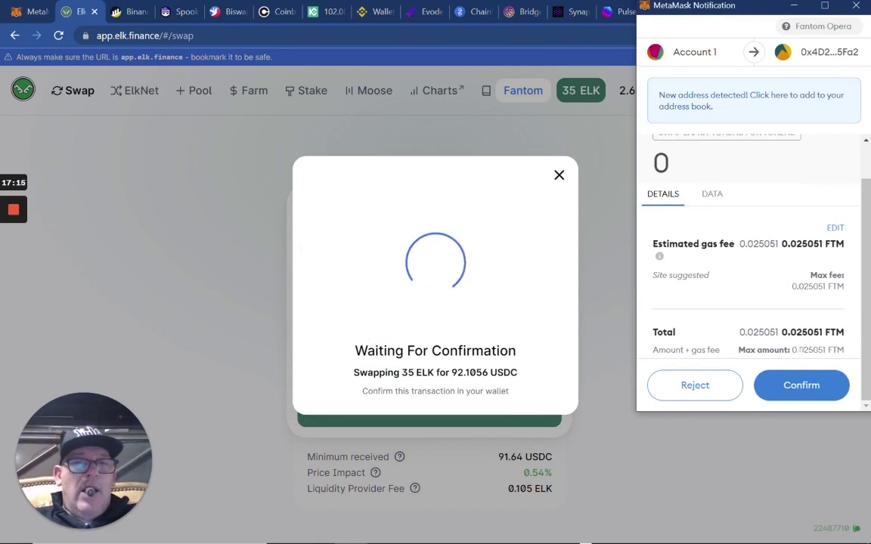
click(800, 385)
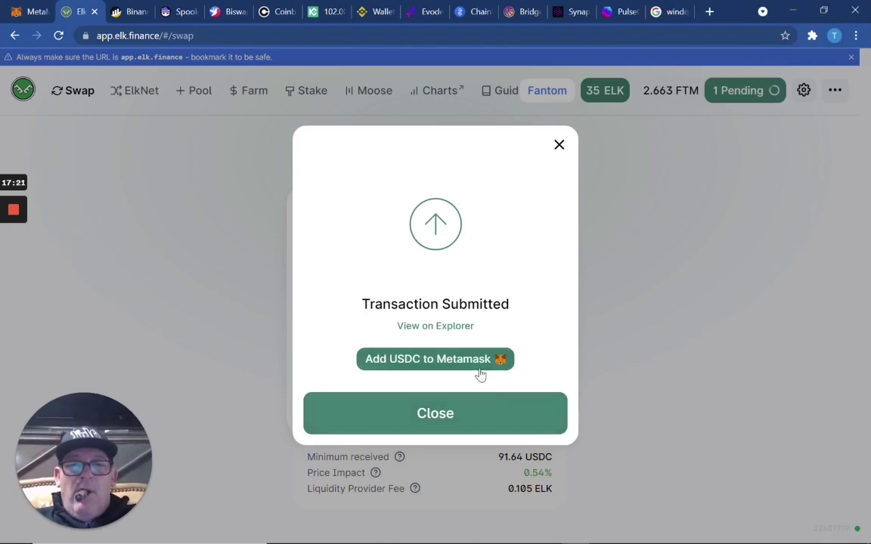
click(509, 409)
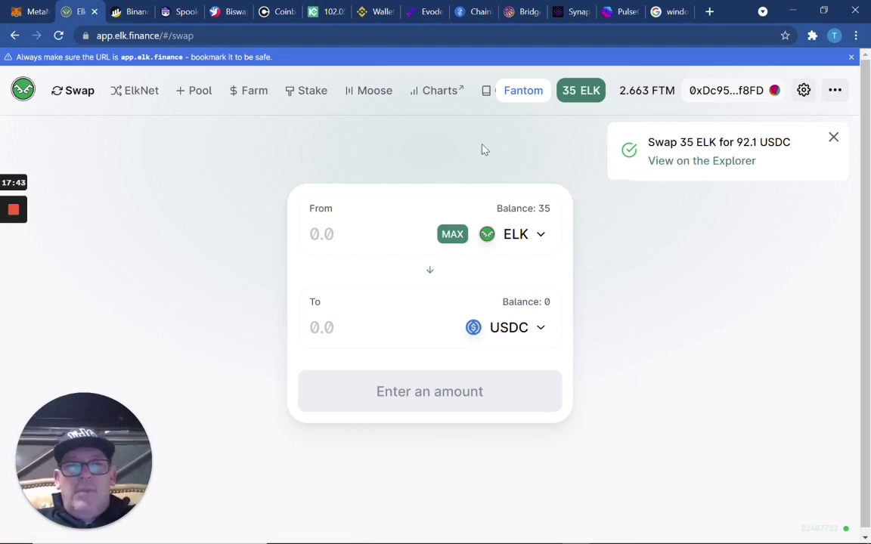
Verify MetaMask on Fantom holds 92.105 USDC and no ELK, then go to SpookySwap's bridge
click(29, 12)
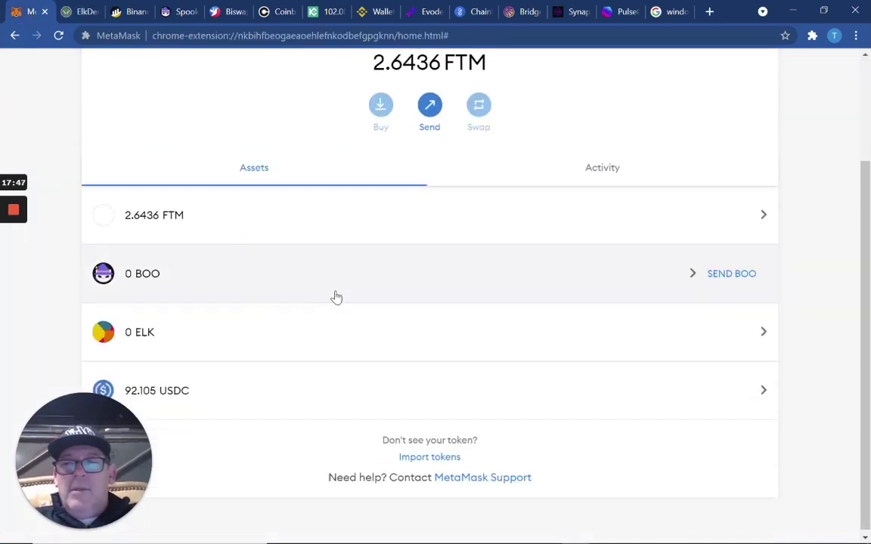
mouse_move(259, 399)
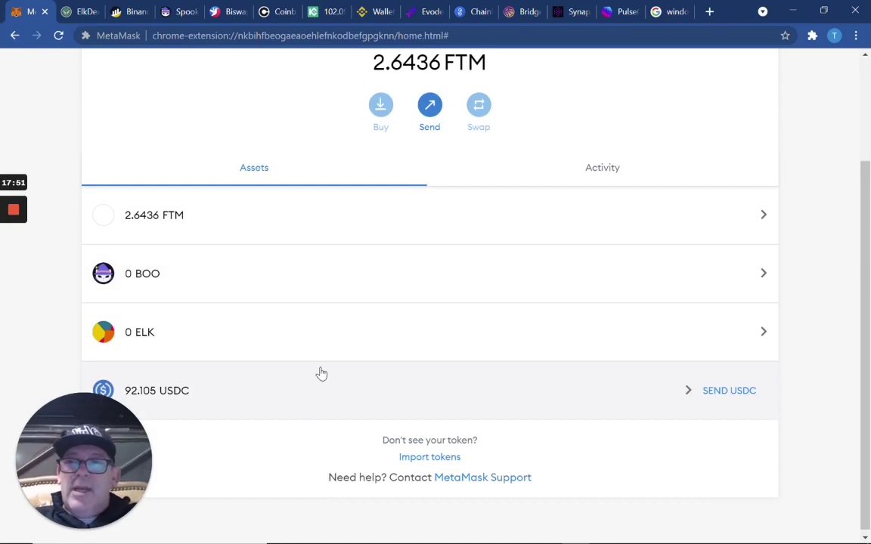
scroll(321, 374, up, 1)
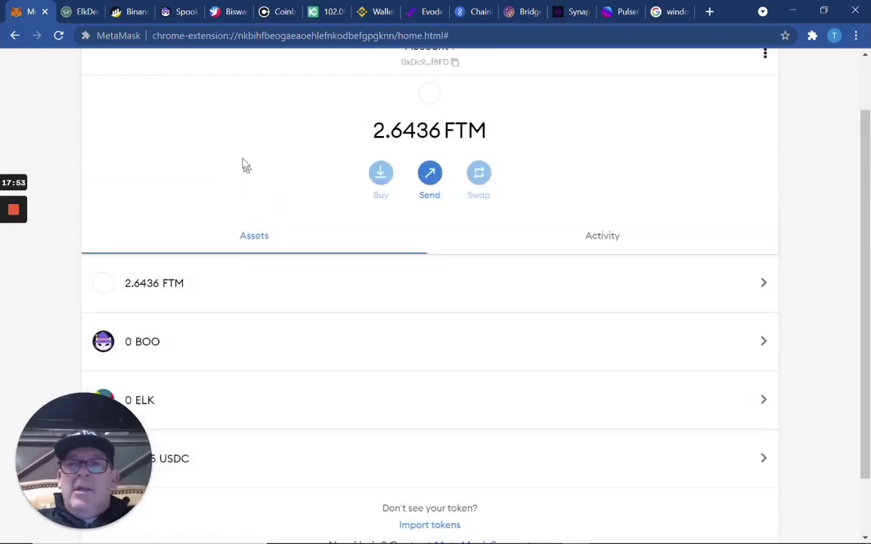
click(186, 12)
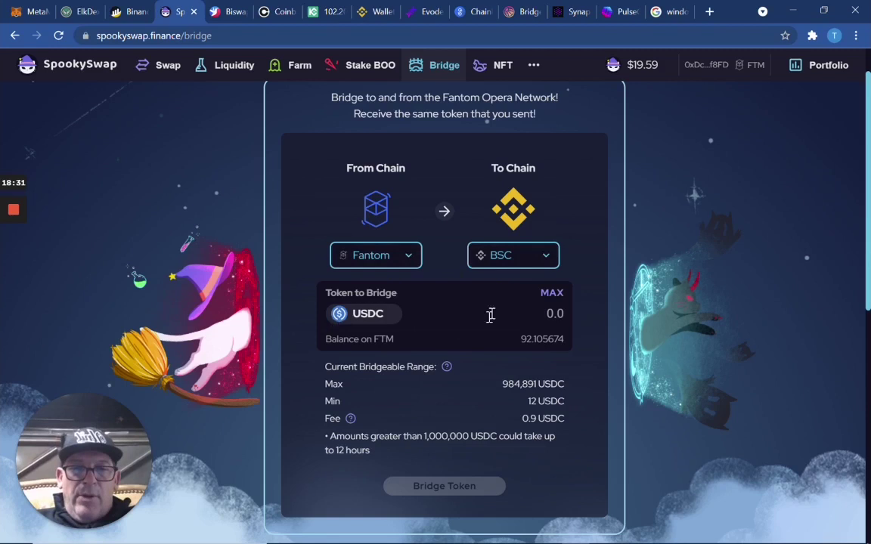
Try bridging the full 92.105674 USDC from Fantom to BSC, then reload after the Anyswap error
click(550, 294)
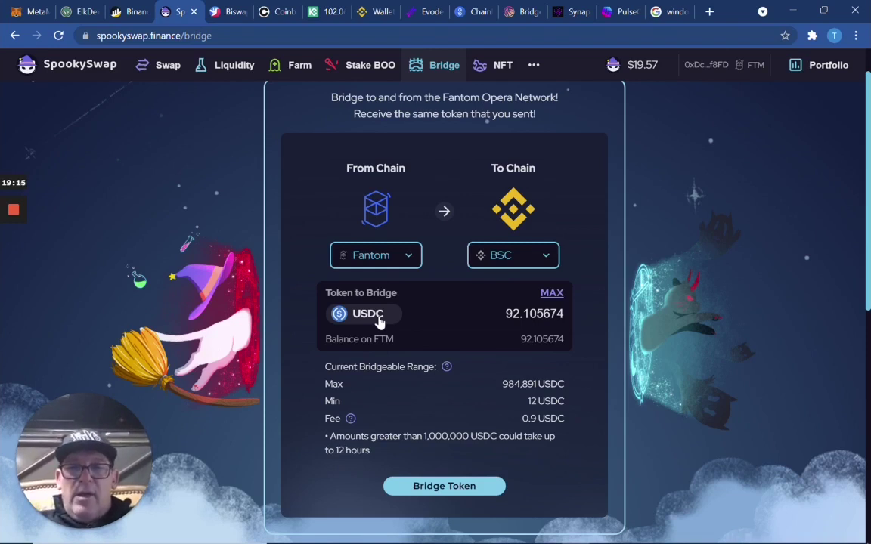
click(380, 323)
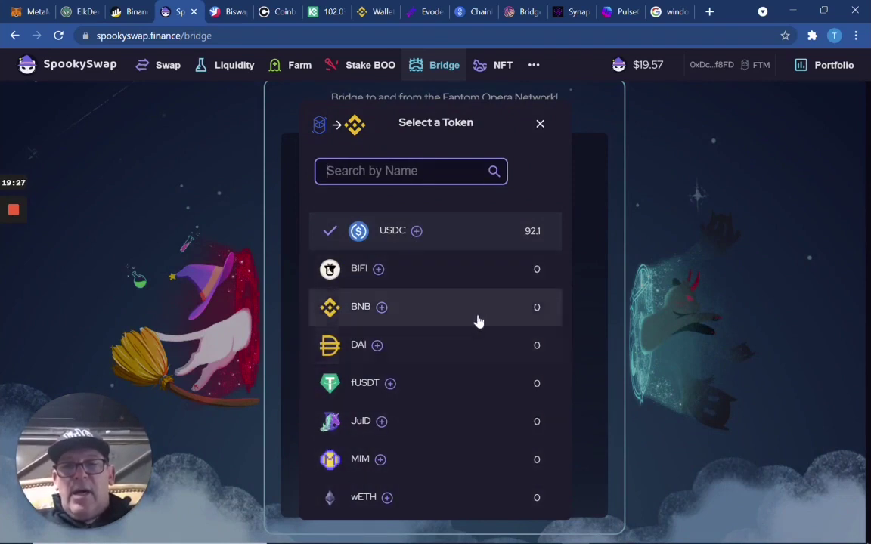
click(458, 240)
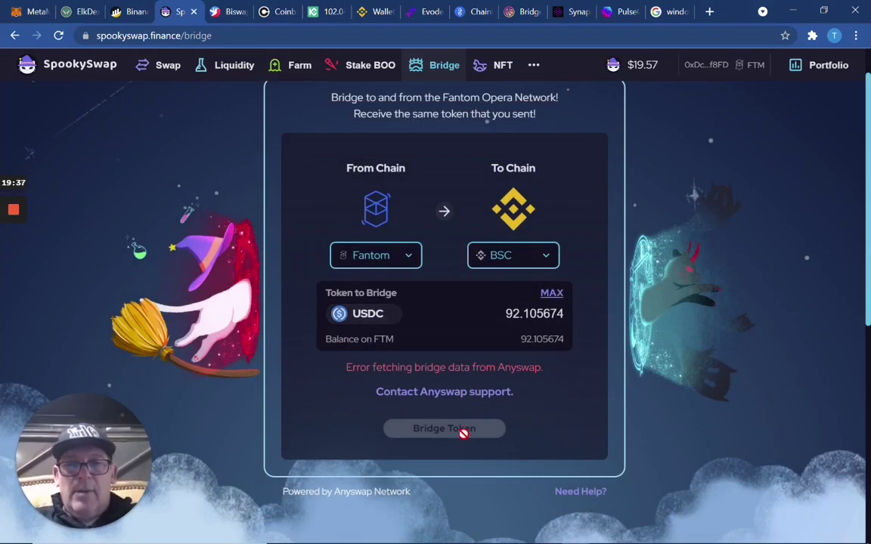
scroll(378, 340, up, 1)
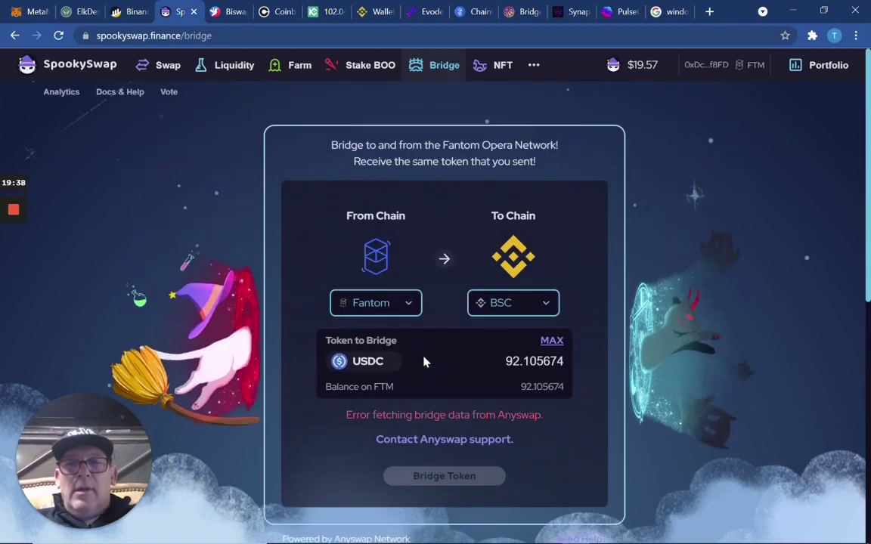
click(58, 36)
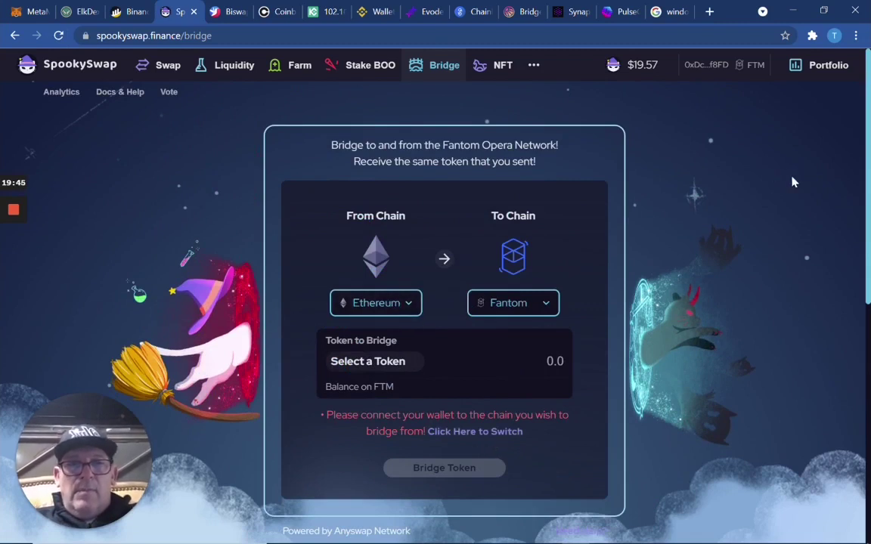
Set the bridge from Fantom to BSC with USDC and the full 92.105674 balance
click(383, 303)
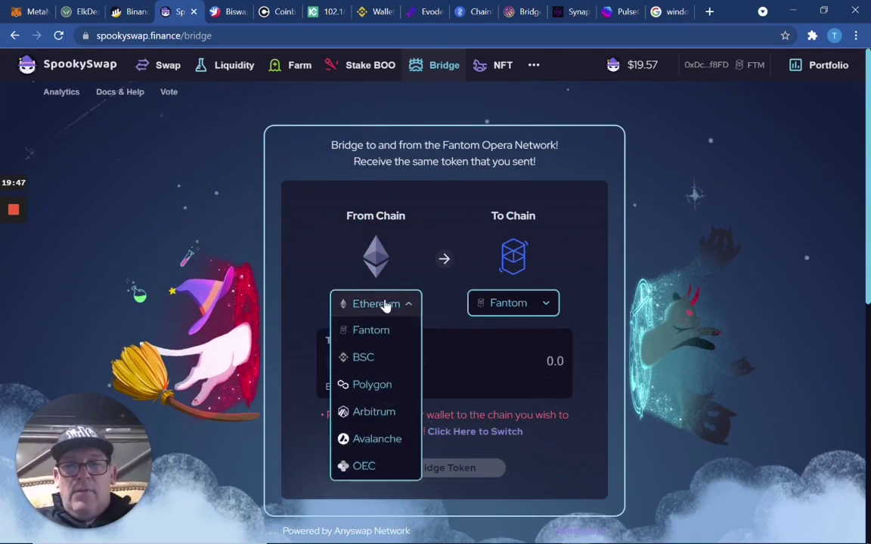
click(389, 331)
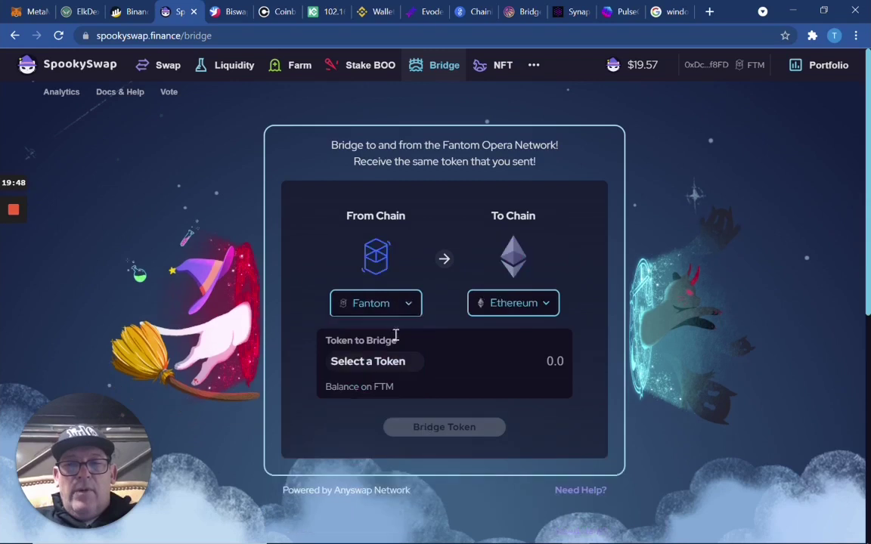
click(522, 309)
click(521, 358)
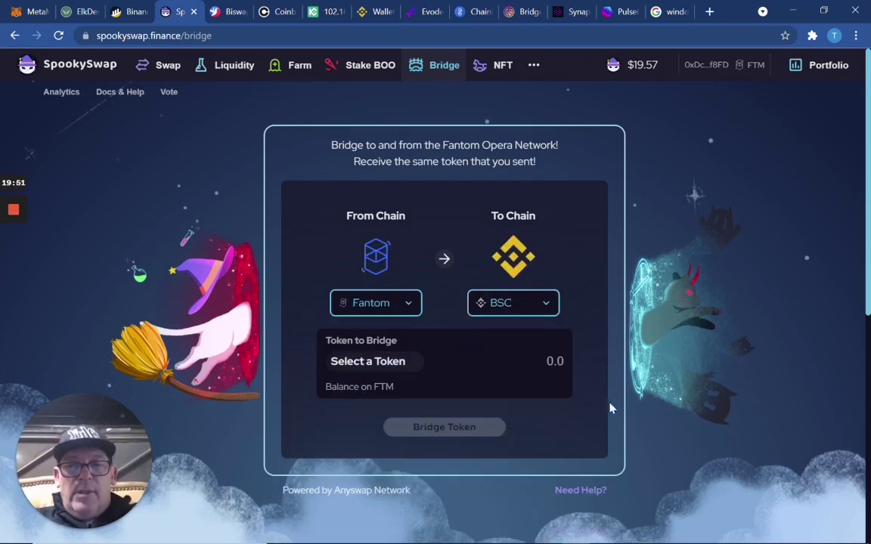
click(370, 363)
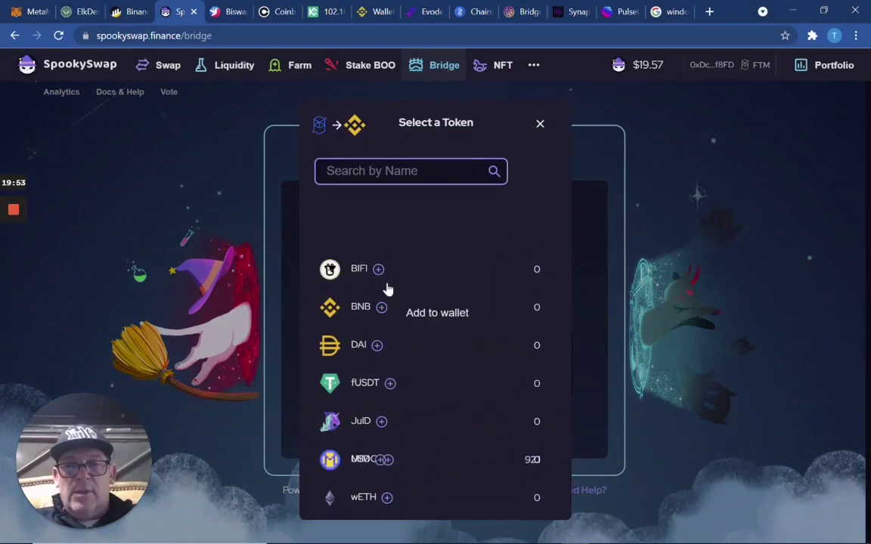
click(391, 241)
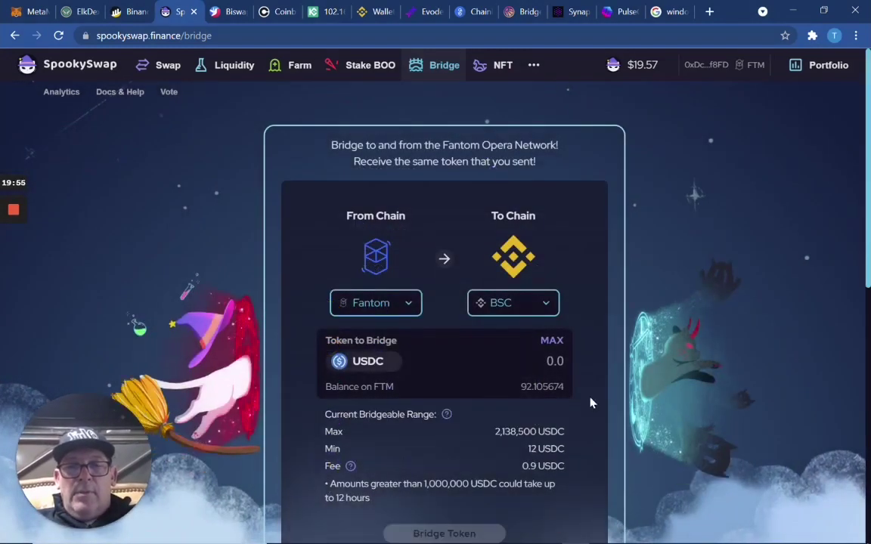
click(552, 340)
Start the 92.1056 USDC bridge to BSC and approve it in MetaMask
scroll(613, 365, down, 2)
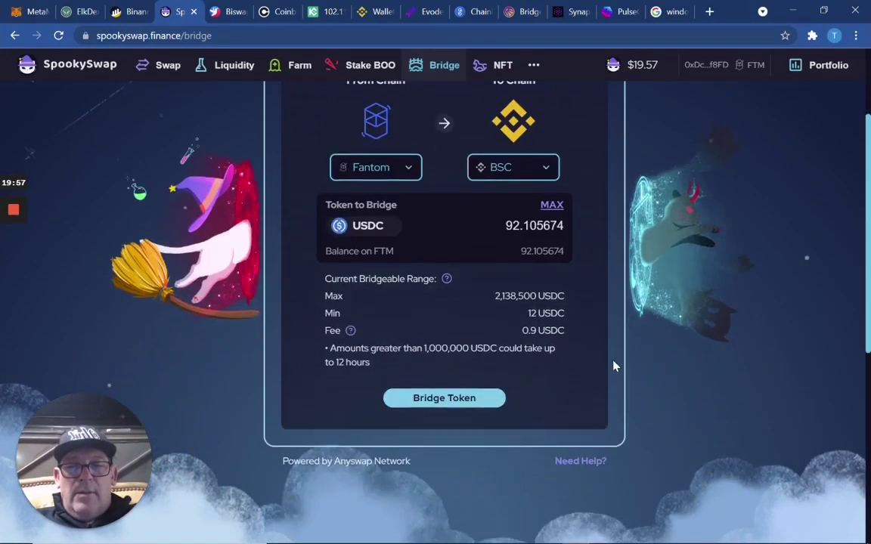
click(477, 398)
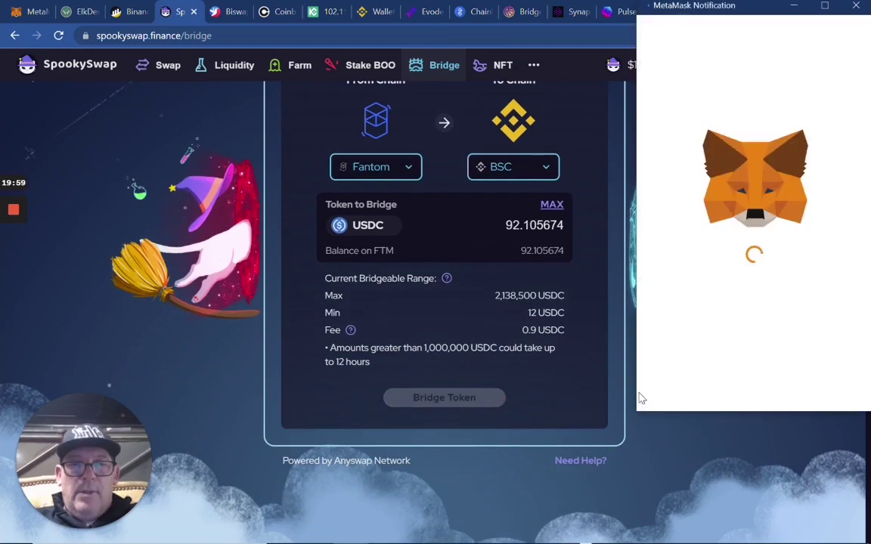
scroll(735, 356, down, 2)
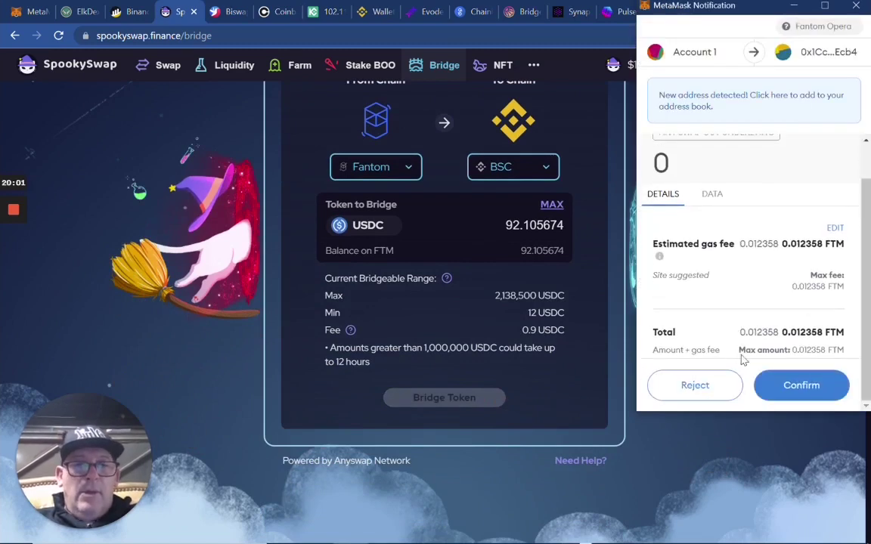
click(802, 387)
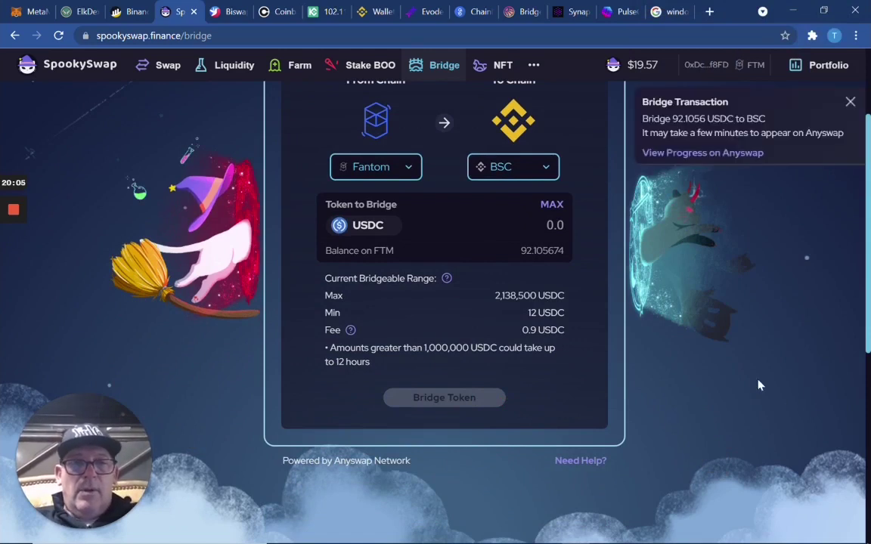
scroll(759, 385, up, 1)
scroll(759, 386, up, 1)
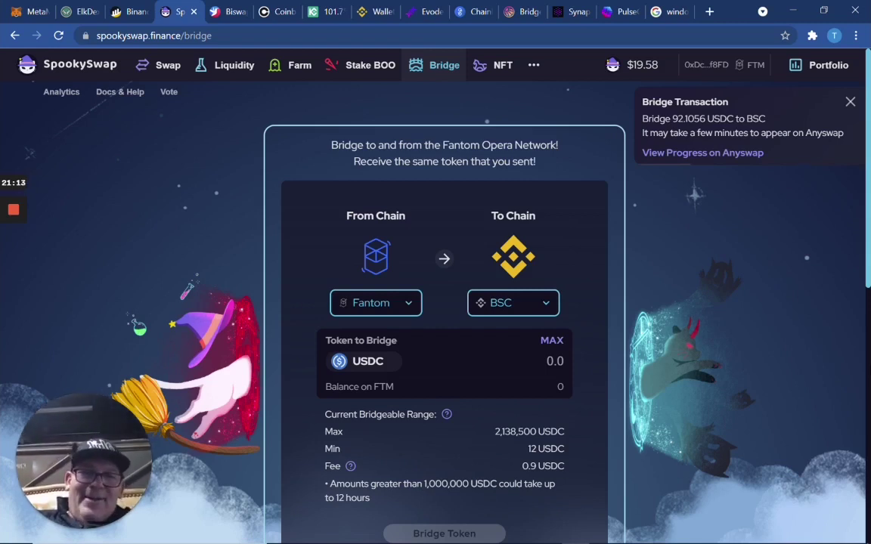
Wait on the bridge page until the Fantom USDC balance drops to 0
mouse_move(824, 540)
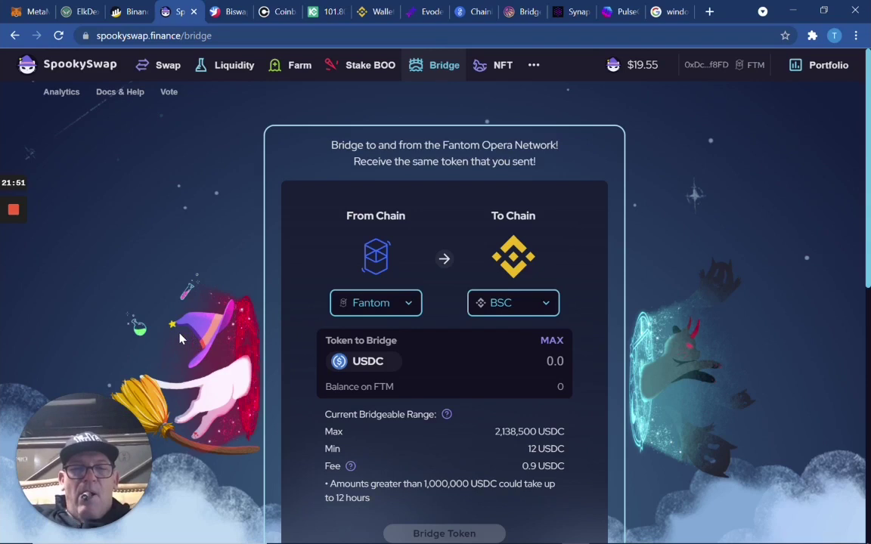
Switch MetaMask to Binance Smart Chain and check its balances, still showing 0 USDC
click(32, 22)
scroll(164, 188, down, 2)
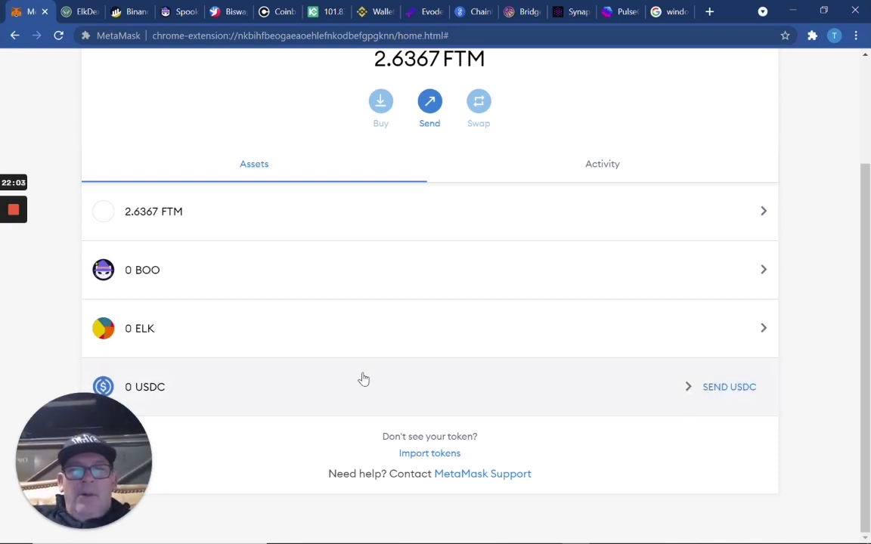
scroll(322, 229, up, 2)
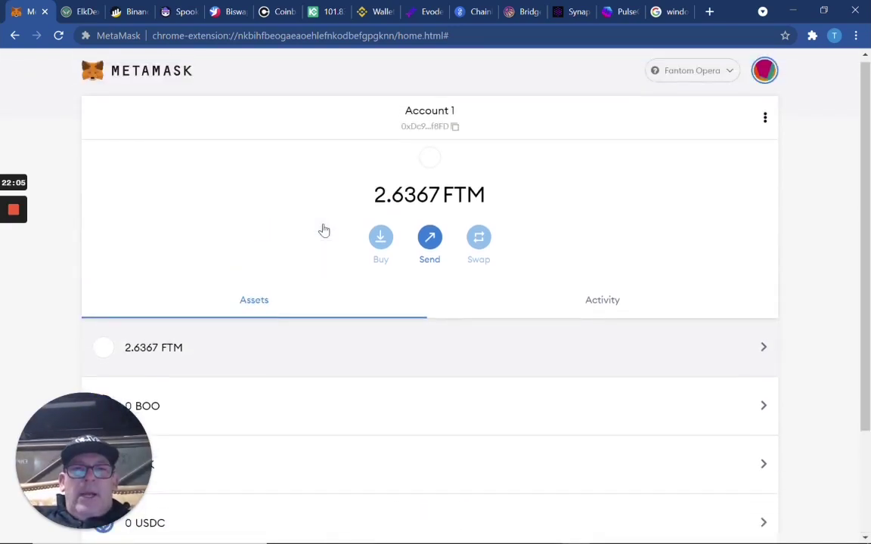
click(705, 71)
click(686, 472)
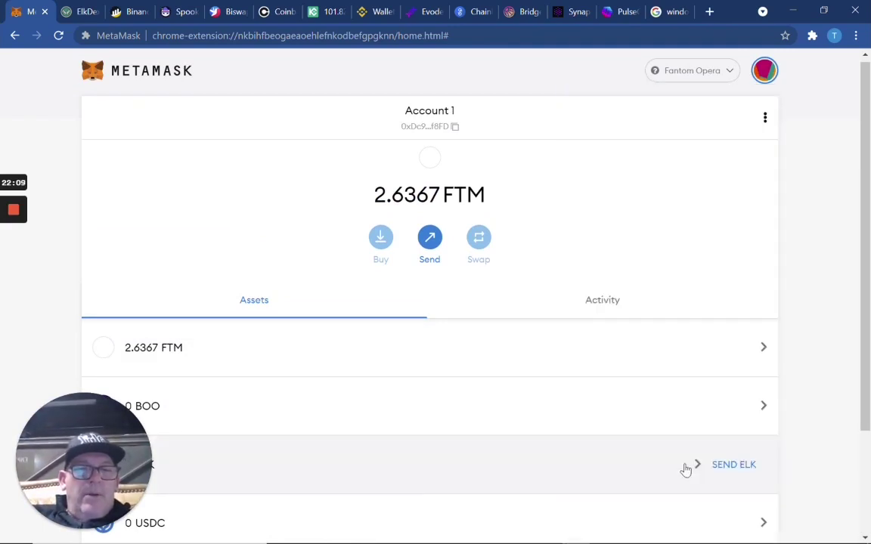
scroll(542, 378, down, 2)
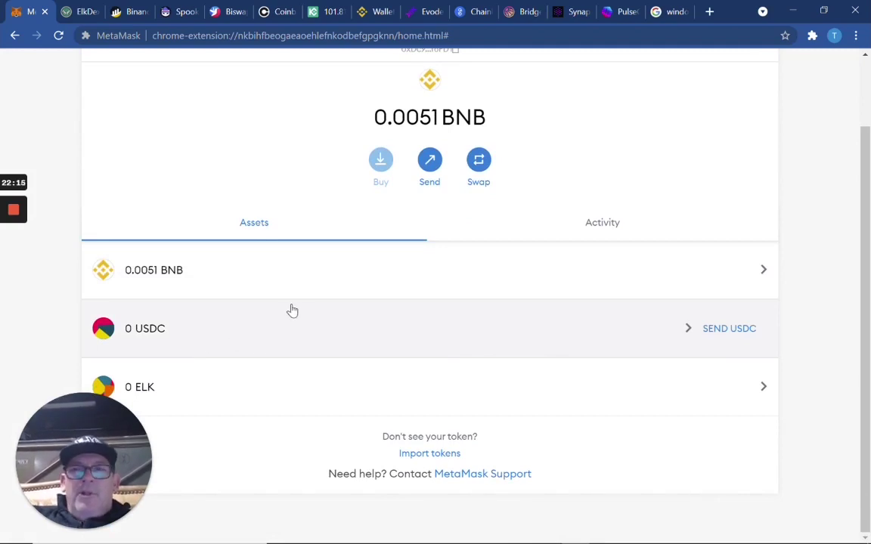
scroll(293, 311, up, 2)
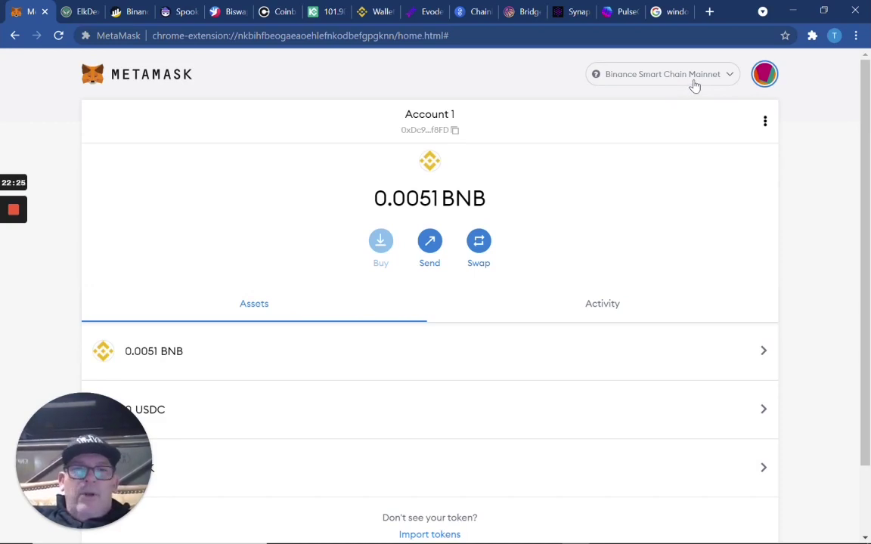
Return MetaMask to Fantom Opera and view the activity listing Any Swap Out Underlying
click(693, 83)
mouse_move(725, 357)
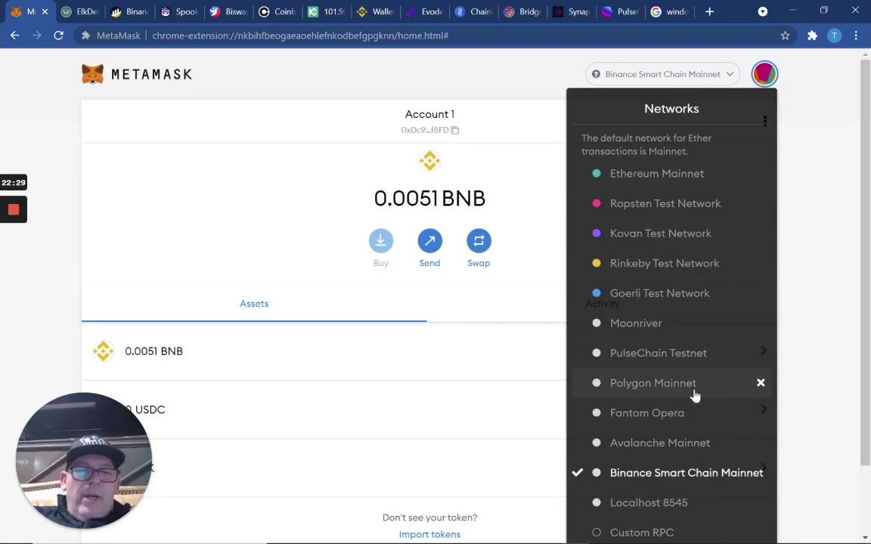
click(690, 414)
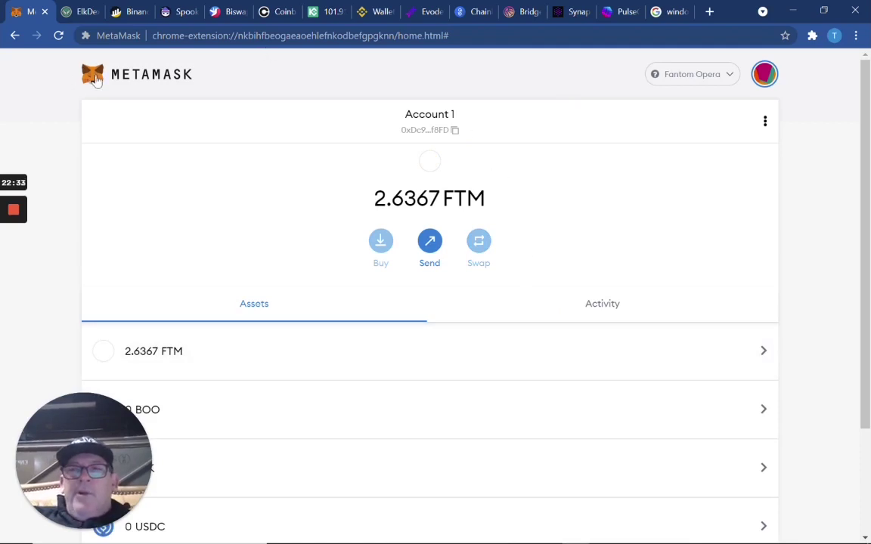
mouse_move(448, 393)
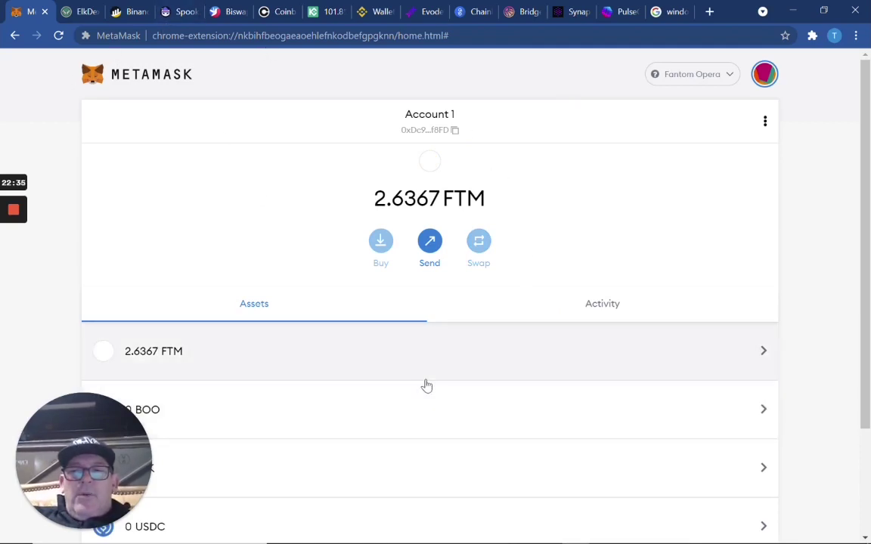
click(602, 307)
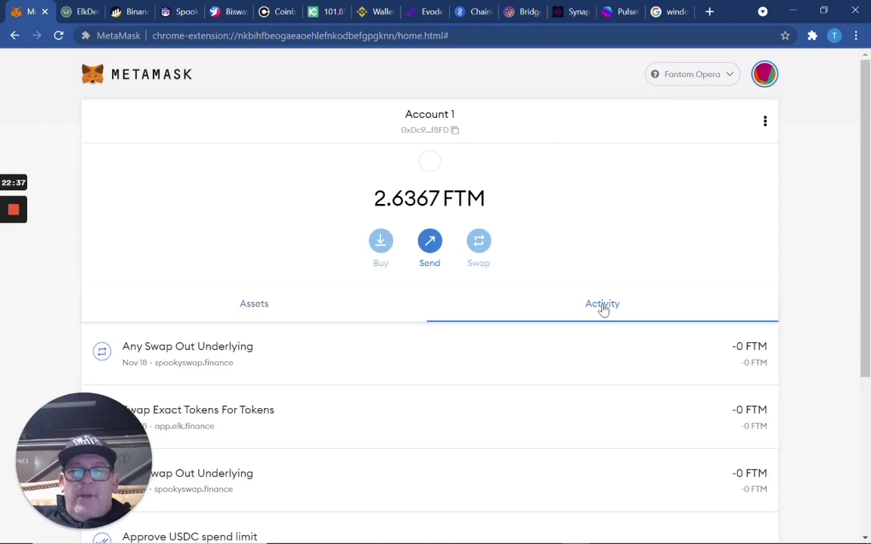
Copy the transaction ID of the confirmed Any Swap Out Underlying transaction (0.006886 FTM) into a new tab
click(542, 345)
click(509, 176)
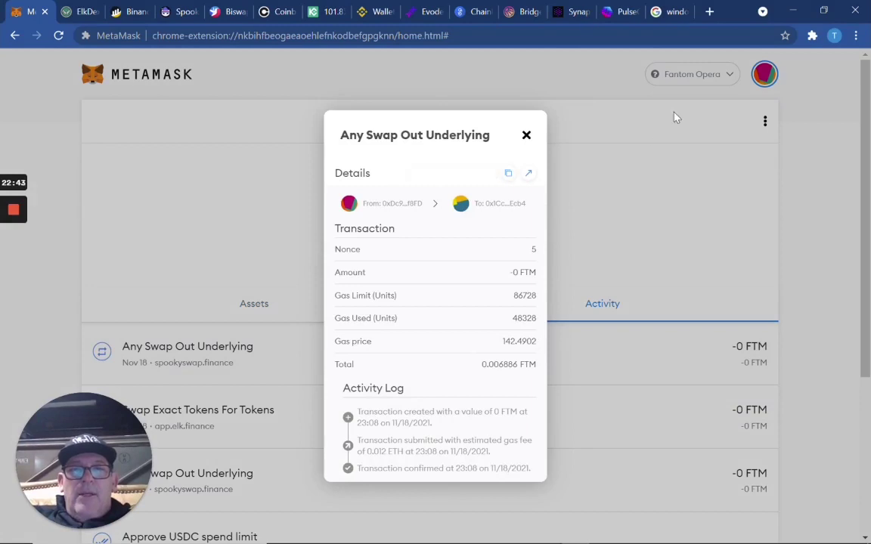
click(706, 18)
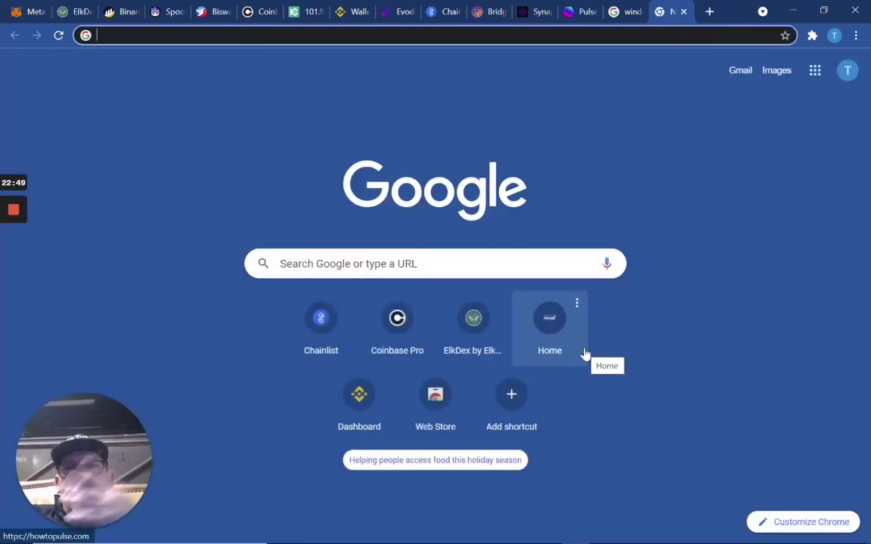
Return to the AnySwap USDC bridge transaction page and show the Bridges token list ranked by TVL
text(anyswap)
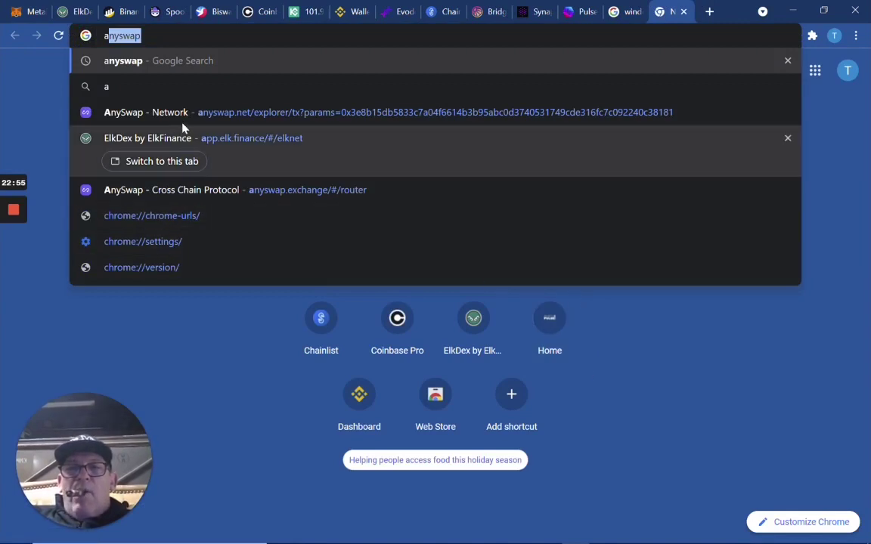
click(175, 112)
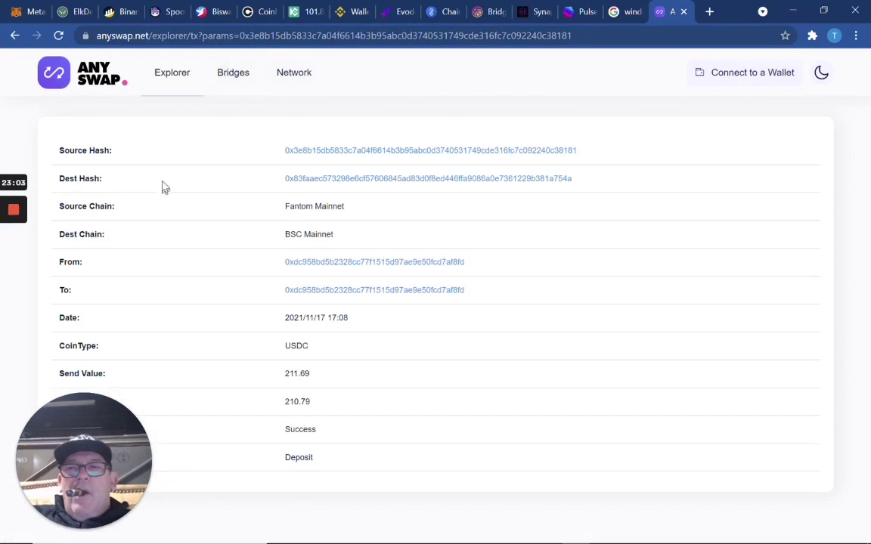
click(14, 36)
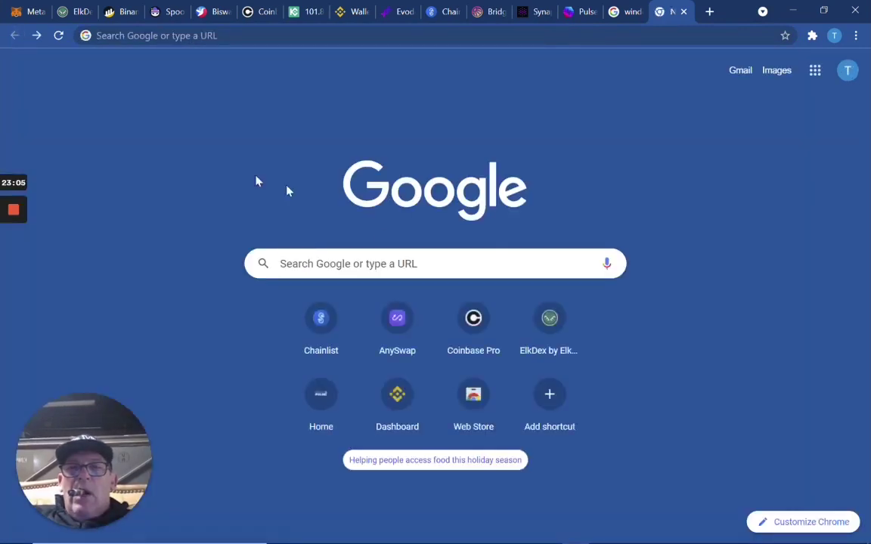
click(36, 36)
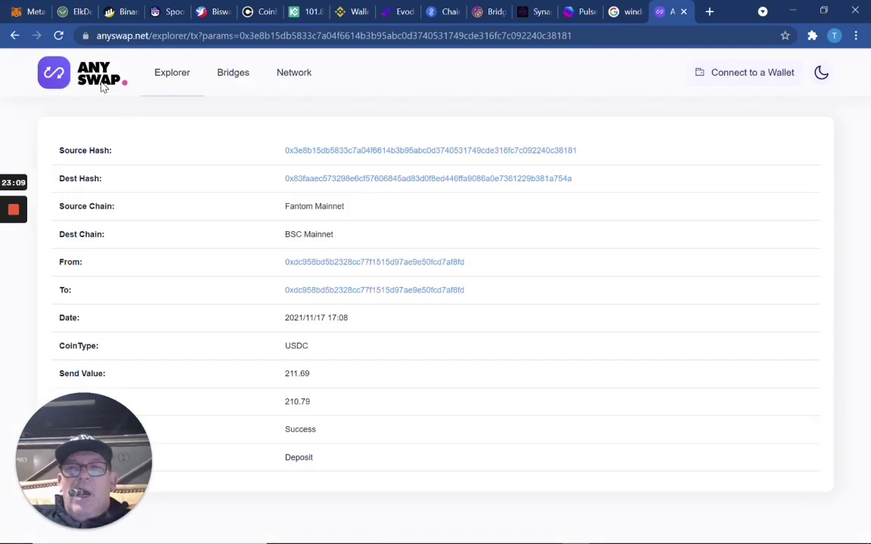
click(234, 93)
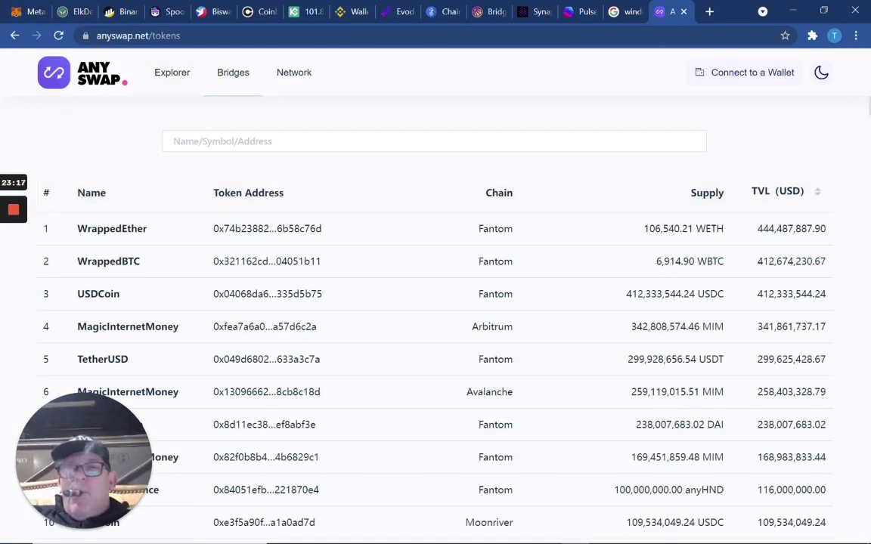
Search the AnySwap explorer for the copied transaction hash, which reports 'Txhash not found'
click(179, 79)
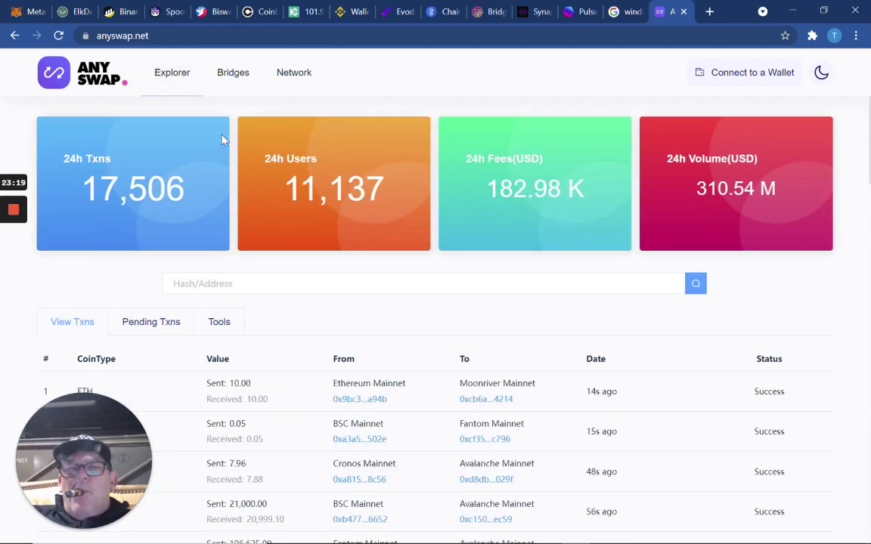
click(291, 294)
right_click(291, 293)
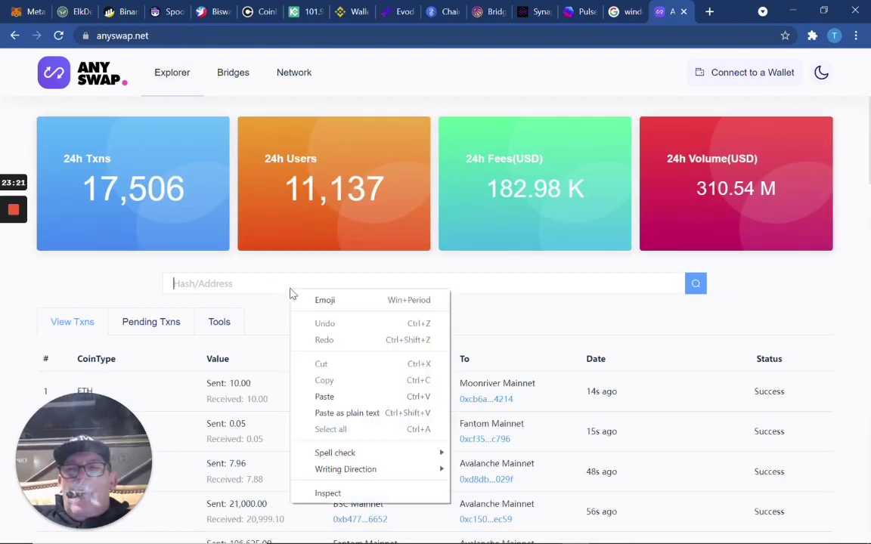
click(356, 396)
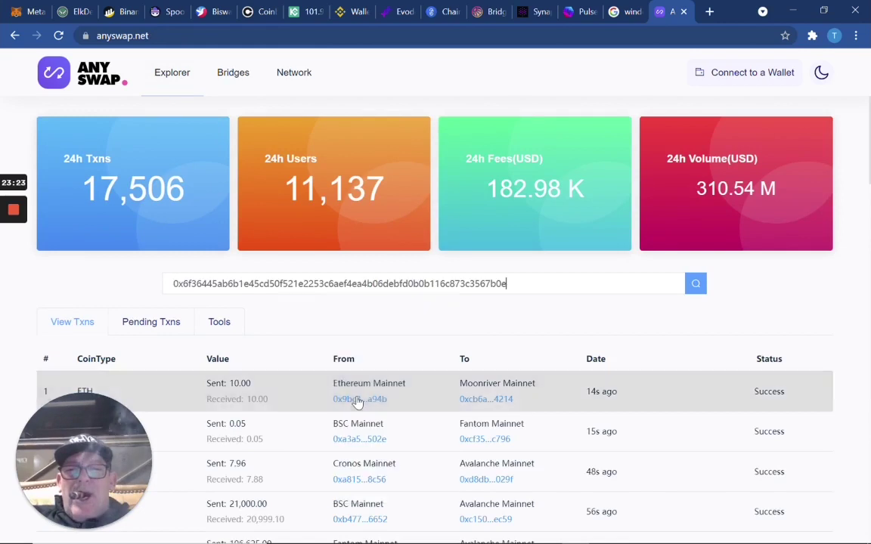
click(696, 284)
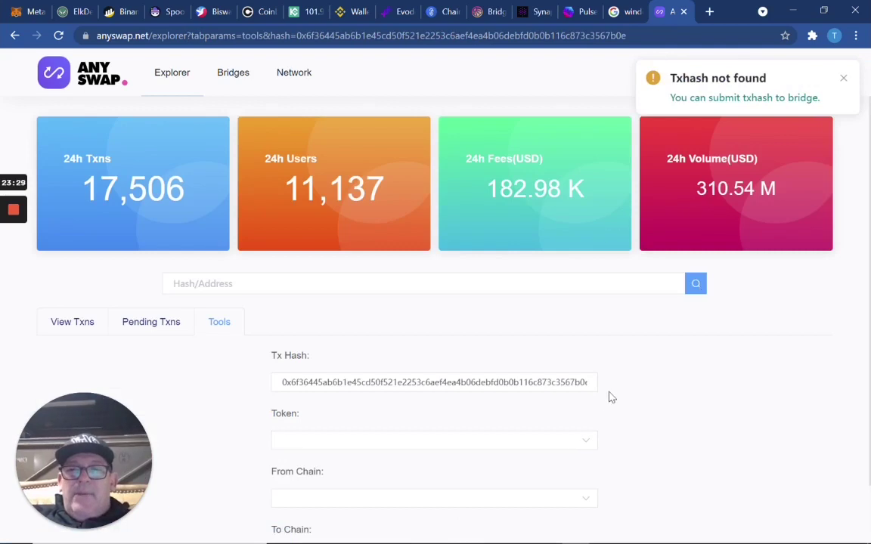
scroll(615, 395, down, 1)
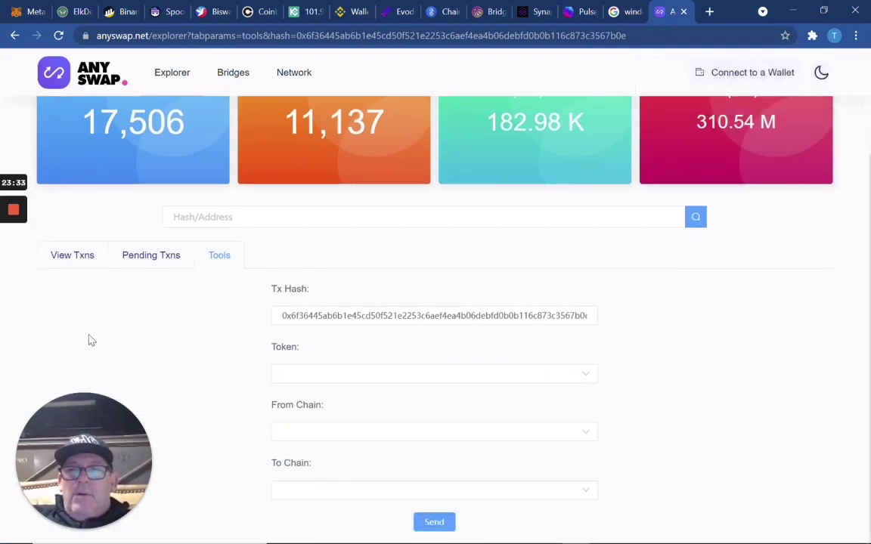
click(85, 257)
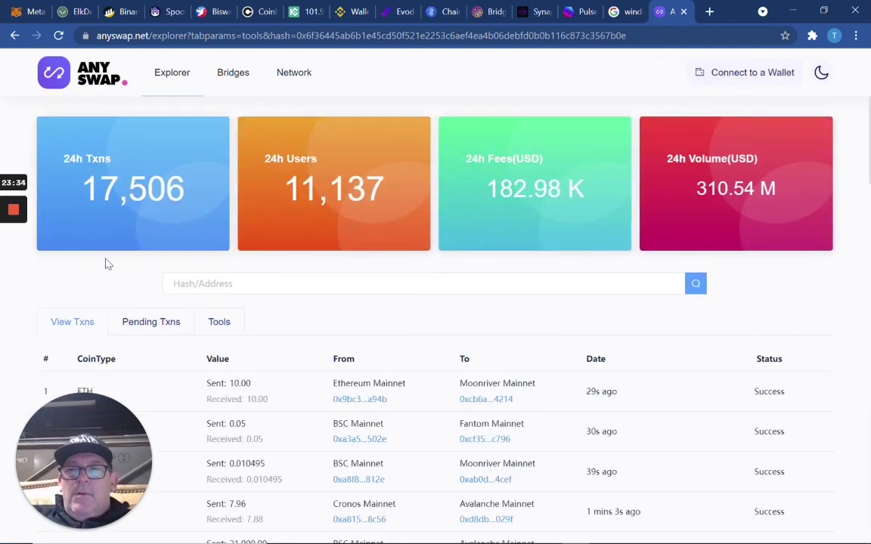
Search the hash again, then list the pending cross-chain transactions
right_click(288, 286)
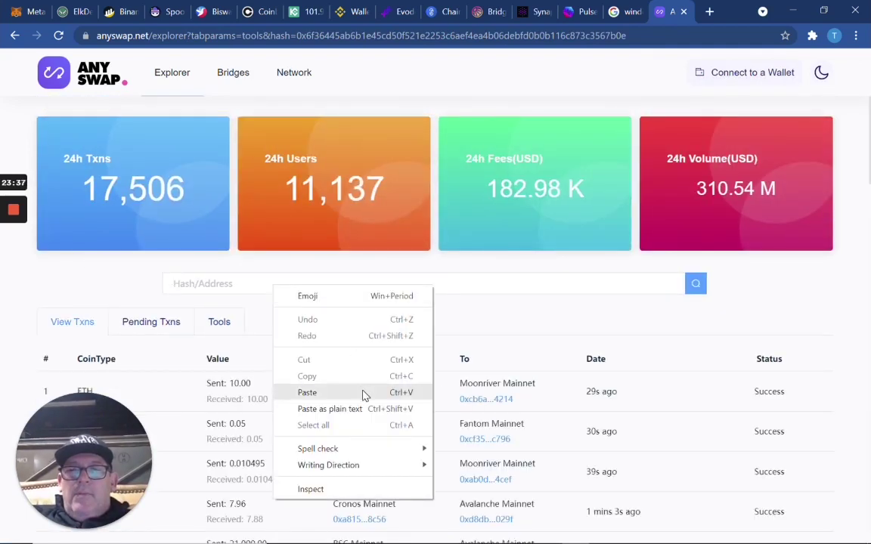
click(363, 391)
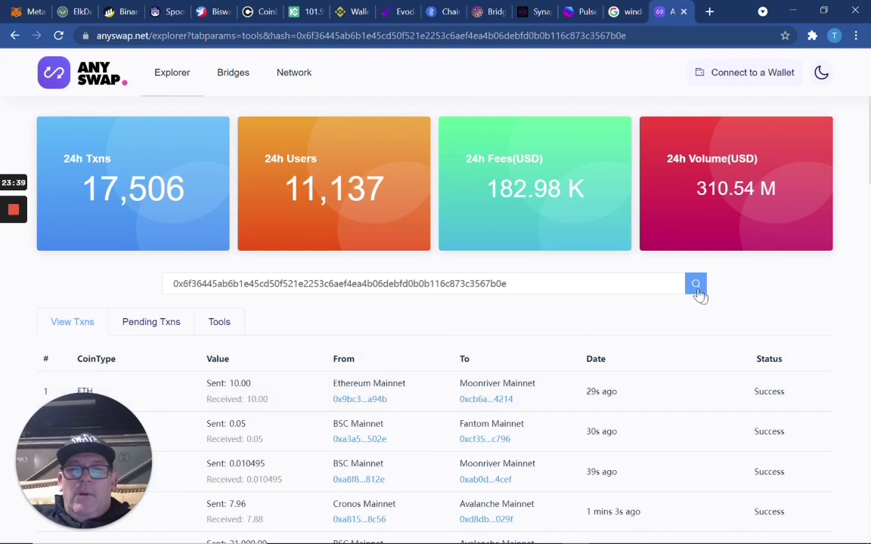
click(696, 288)
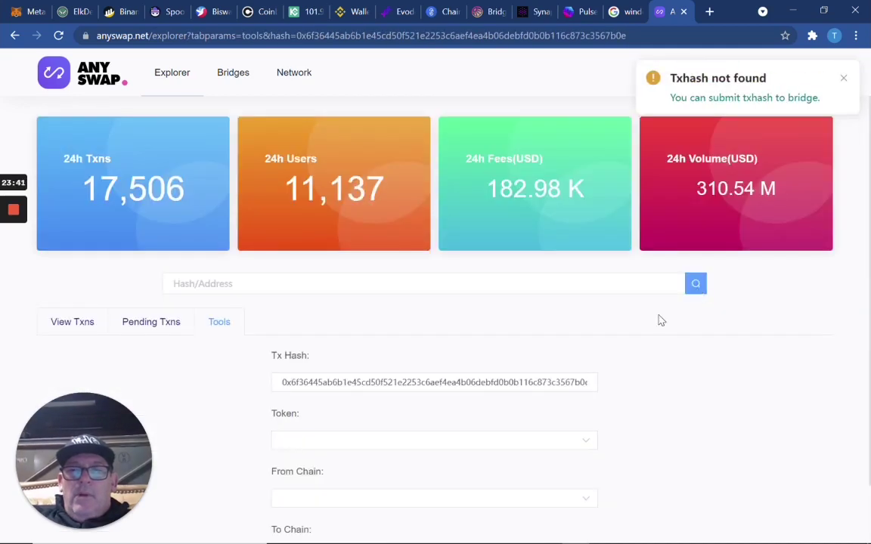
scroll(659, 321, down, 1)
scroll(659, 321, up, 1)
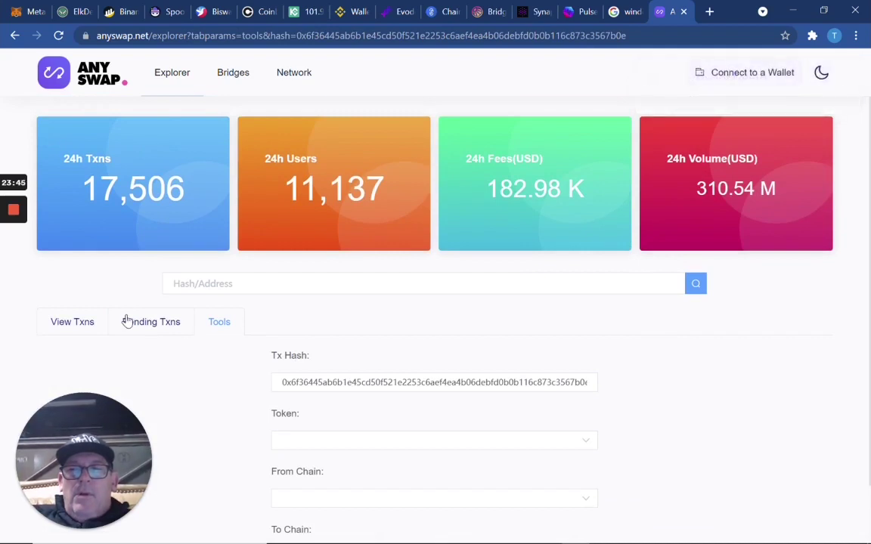
click(160, 325)
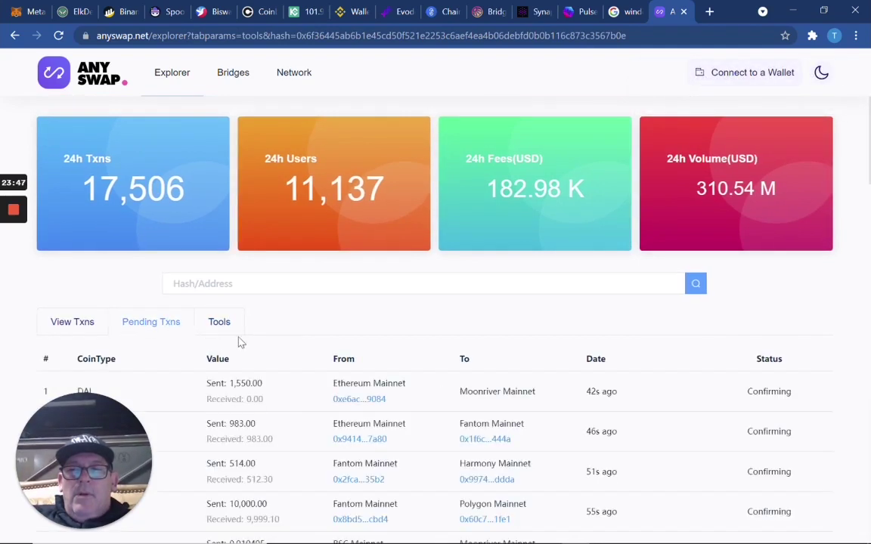
scroll(271, 338, down, 1)
scroll(271, 339, down, 3)
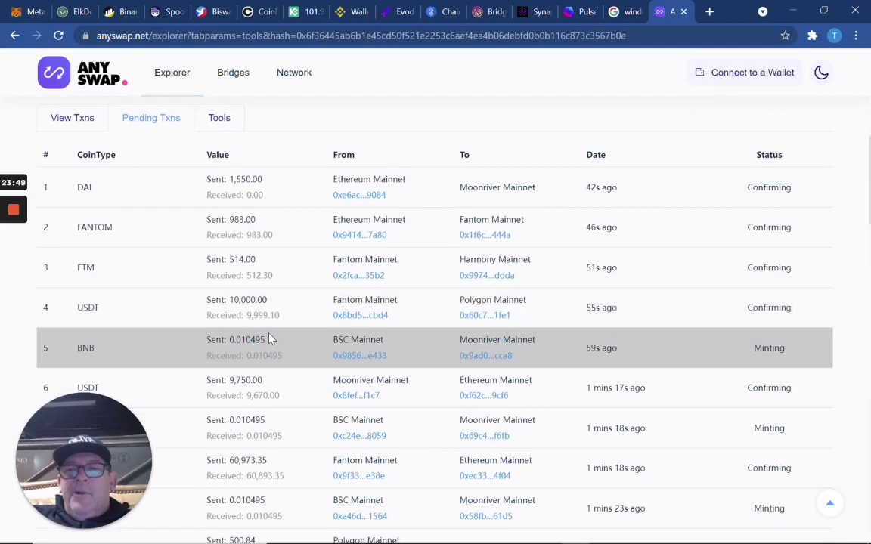
scroll(271, 339, down, 3)
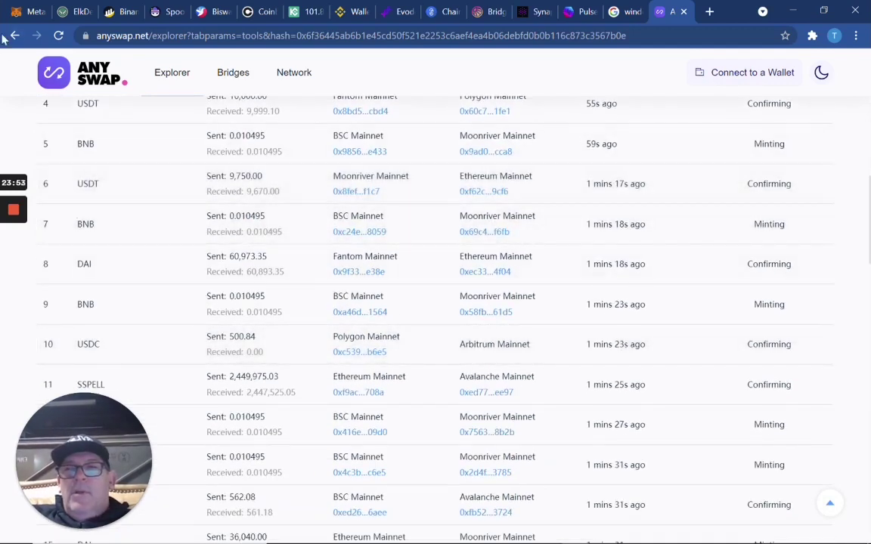
Switch MetaMask to Binance Smart Chain Mainnet and list its assets: 0.0051 BNB and USDC
click(34, 11)
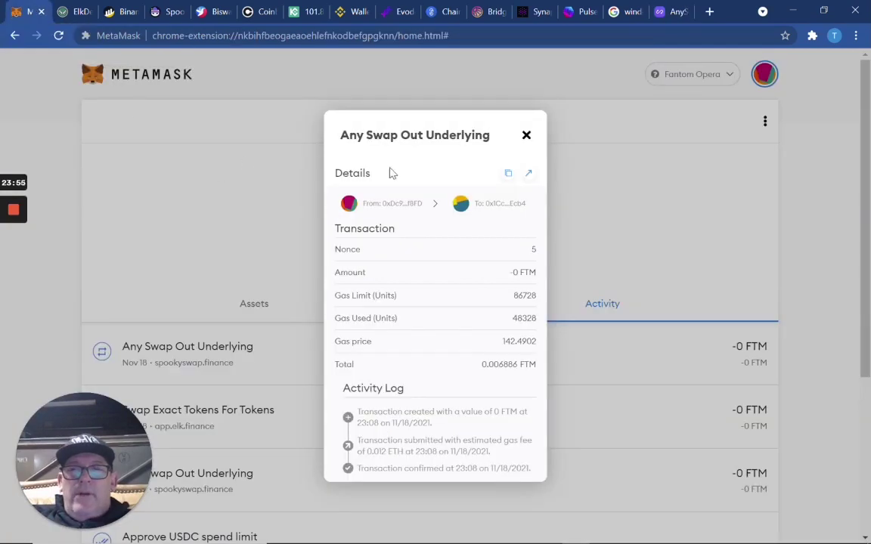
click(526, 138)
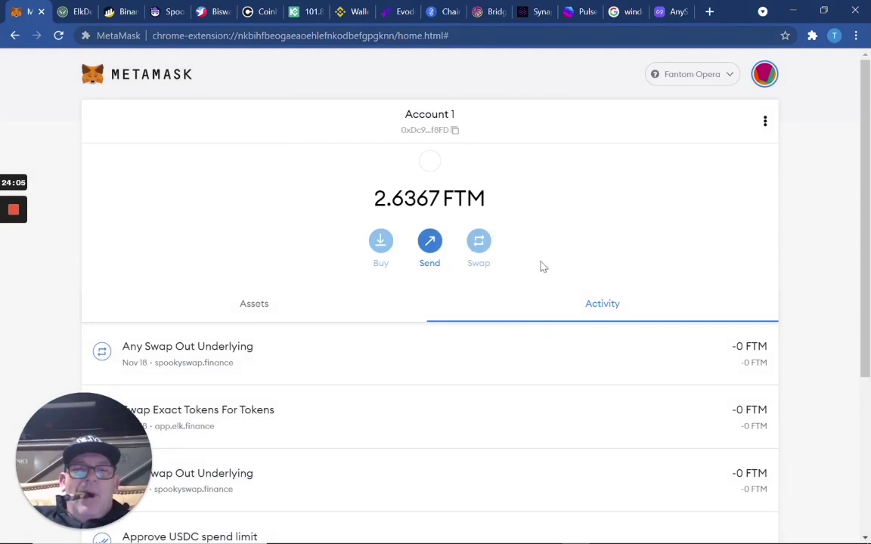
click(722, 75)
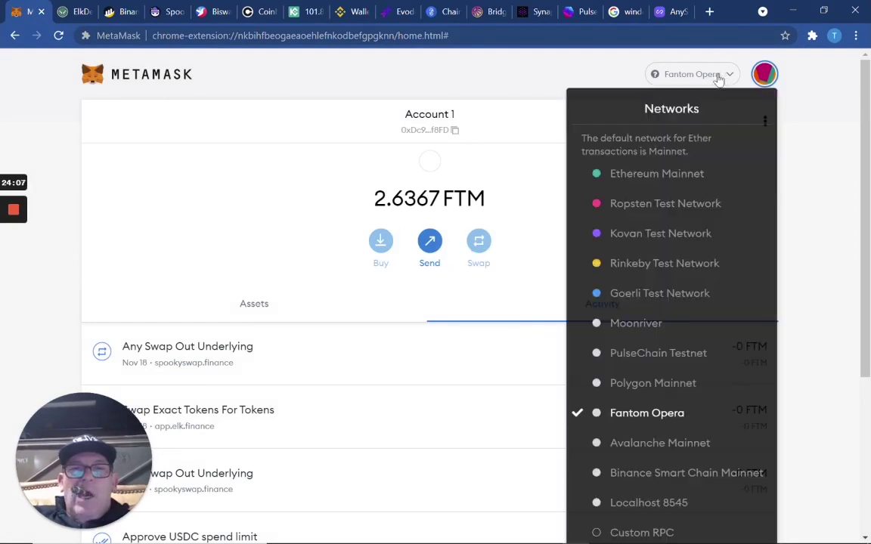
click(684, 473)
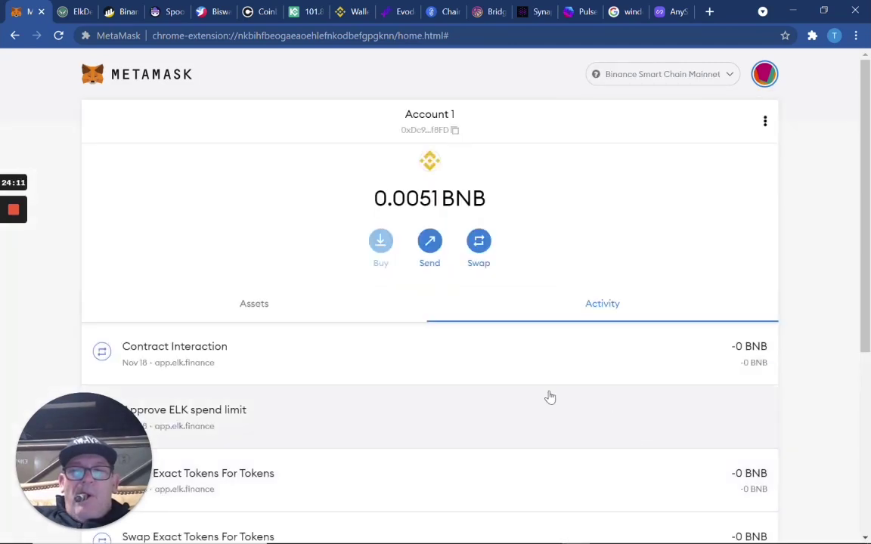
click(287, 305)
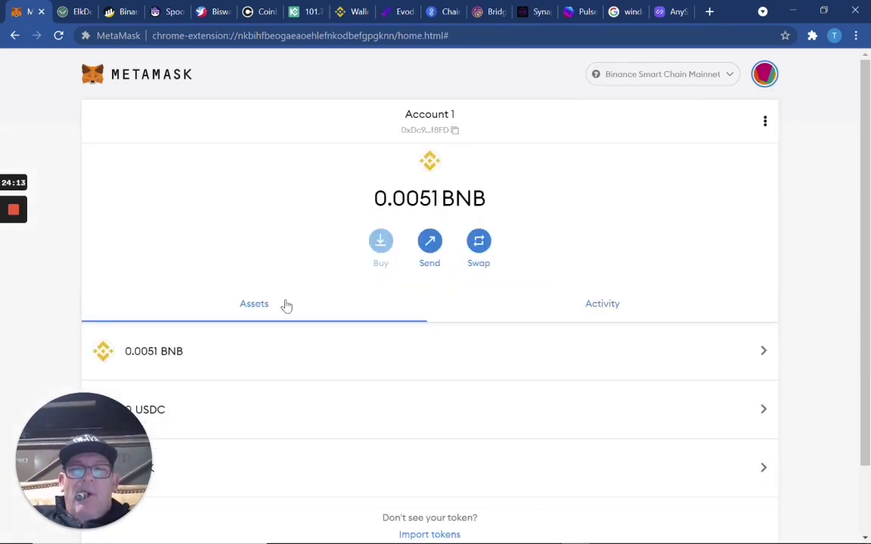
scroll(287, 305, down, 1)
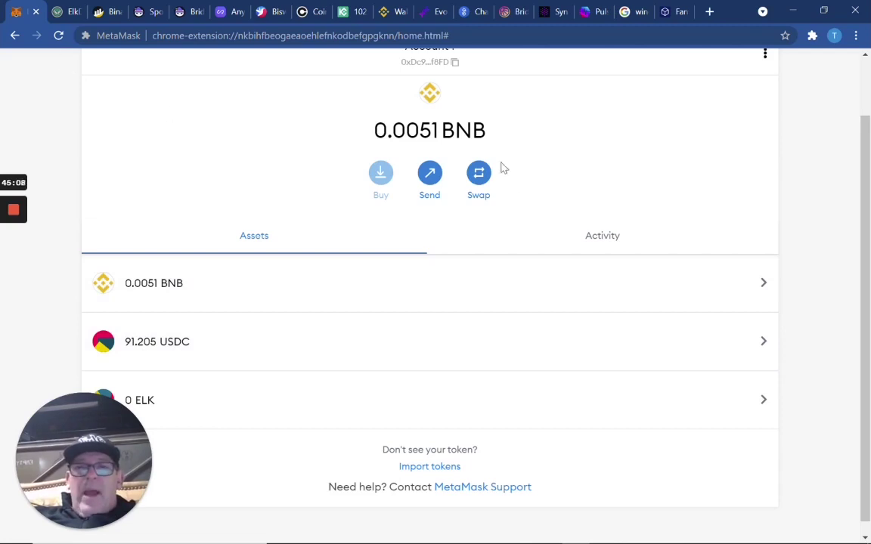
Switch MetaMask to Avalanche Mainnet (36.034 ELK) and go to Elk Finance's ElkNet transfer page
scroll(506, 174, up, 1)
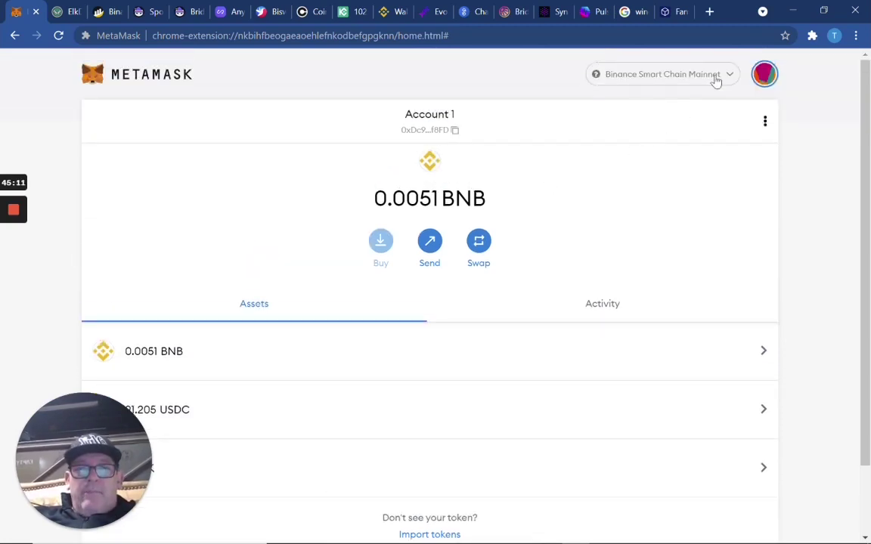
click(716, 78)
click(659, 442)
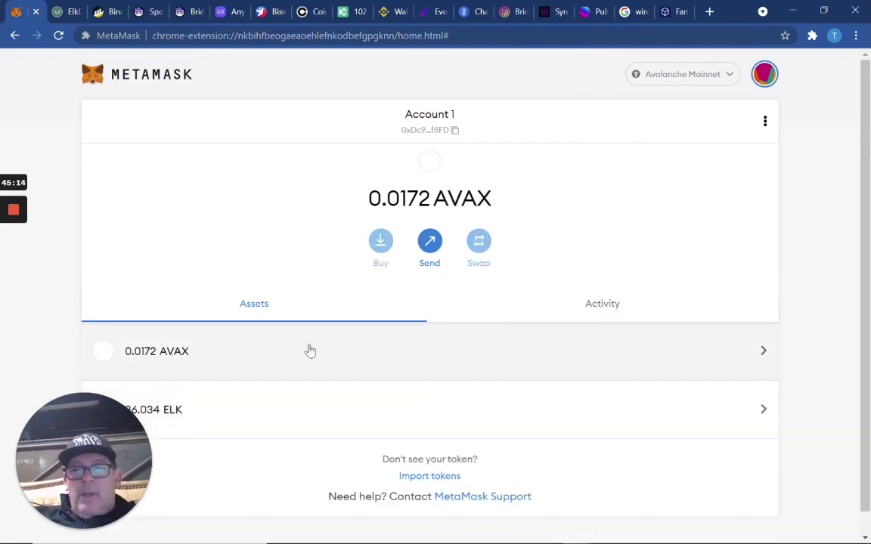
scroll(305, 352, down, 1)
mouse_move(229, 389)
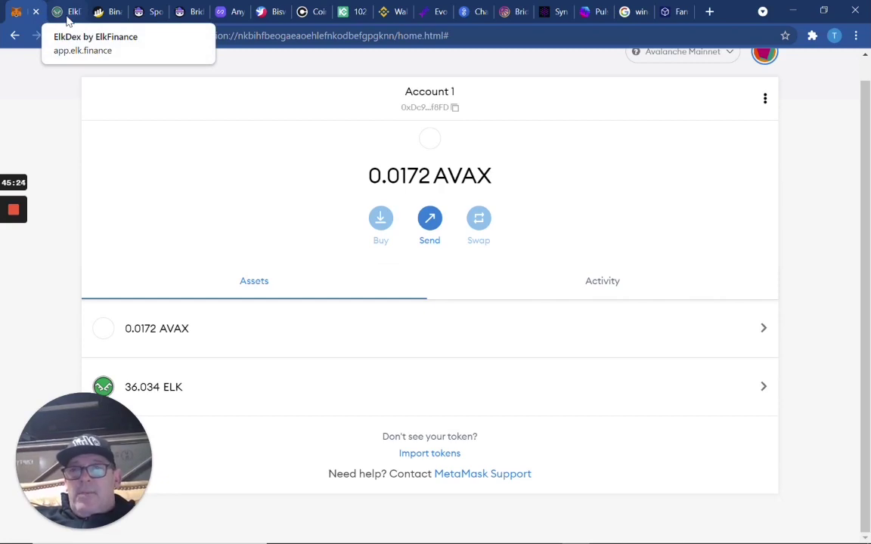
click(66, 18)
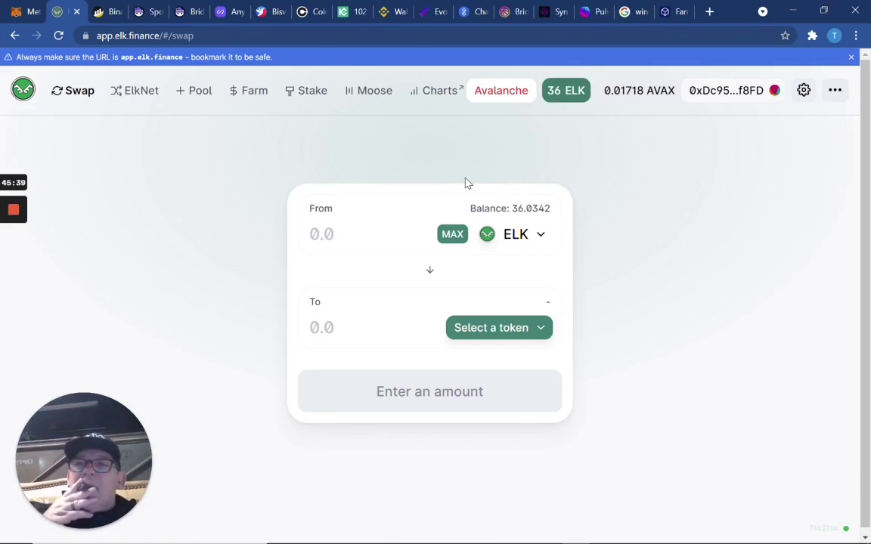
click(144, 94)
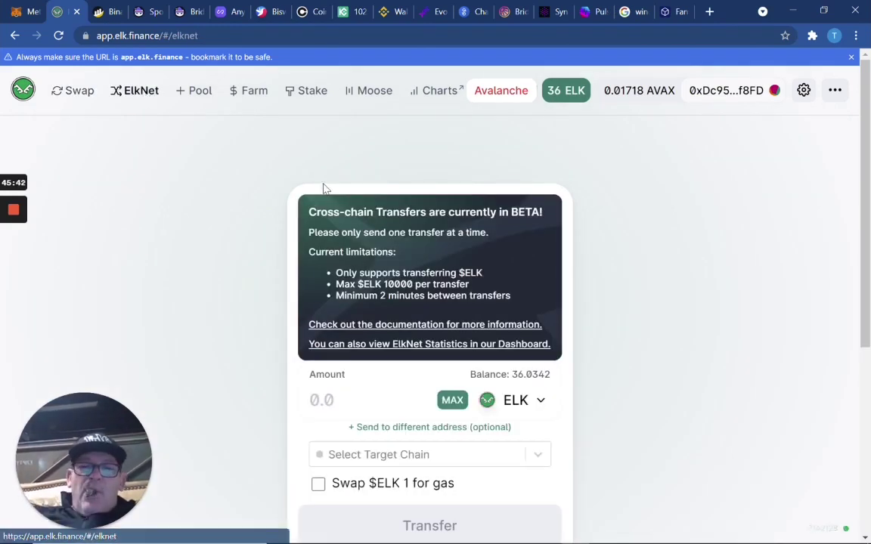
Start an ElkNet transfer of the full 36.0342 ELK to Binance, swapping 1 ELK for gas
click(453, 403)
scroll(533, 344, down, 2)
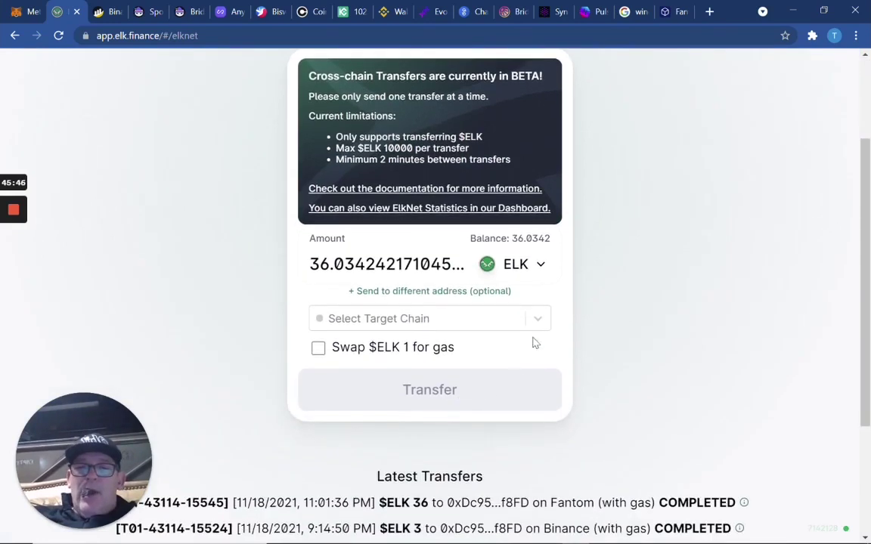
click(537, 320)
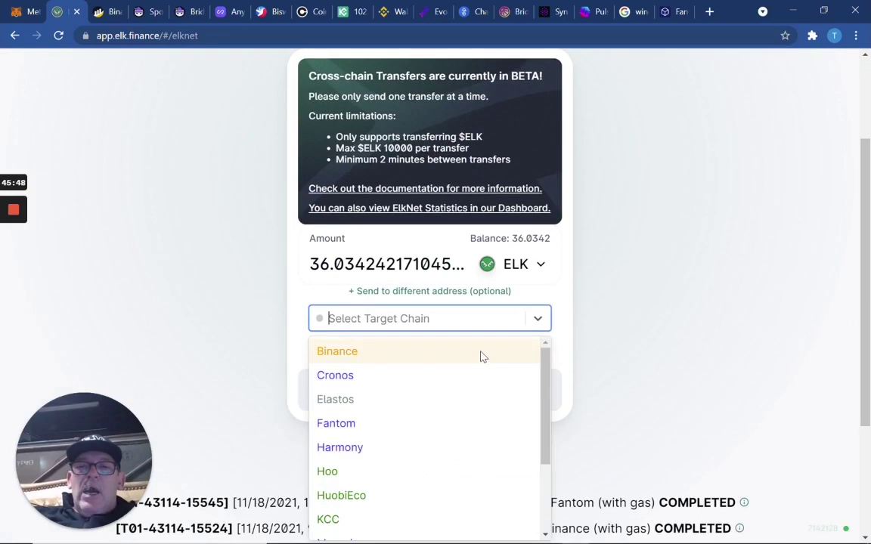
click(481, 352)
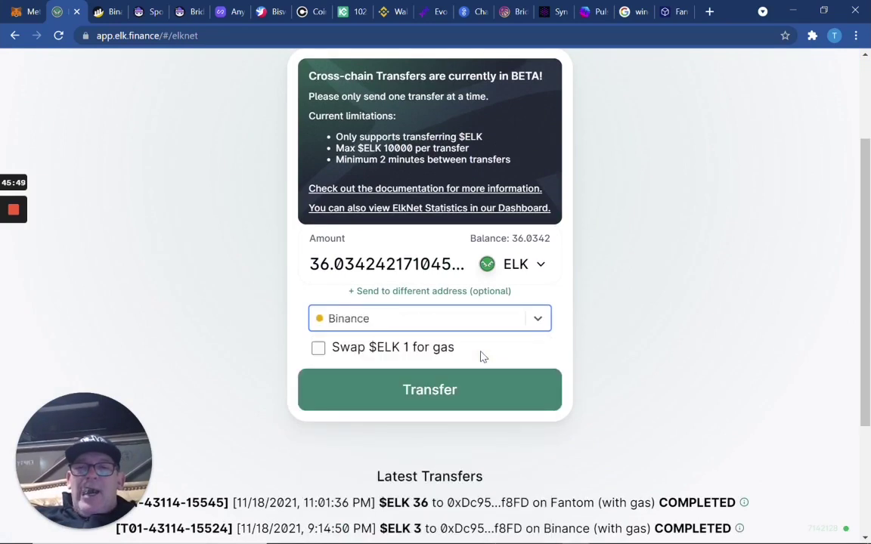
click(318, 348)
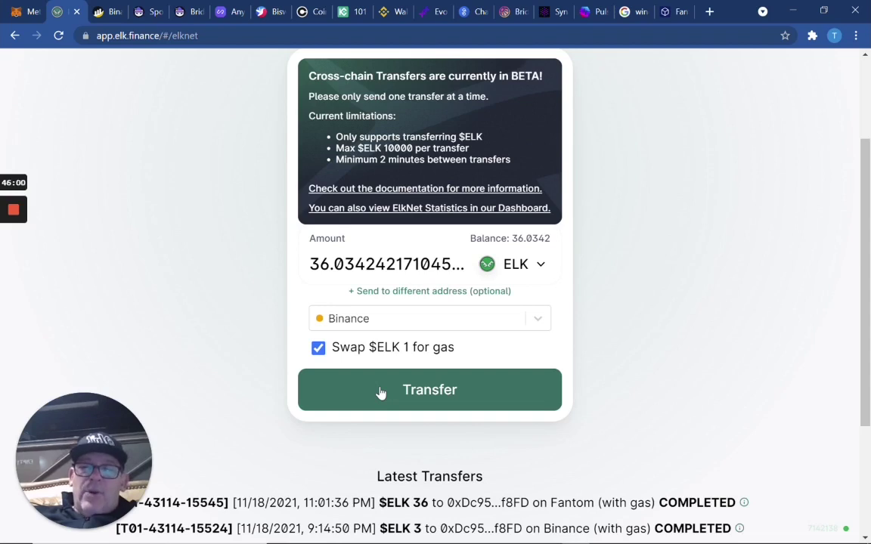
click(381, 392)
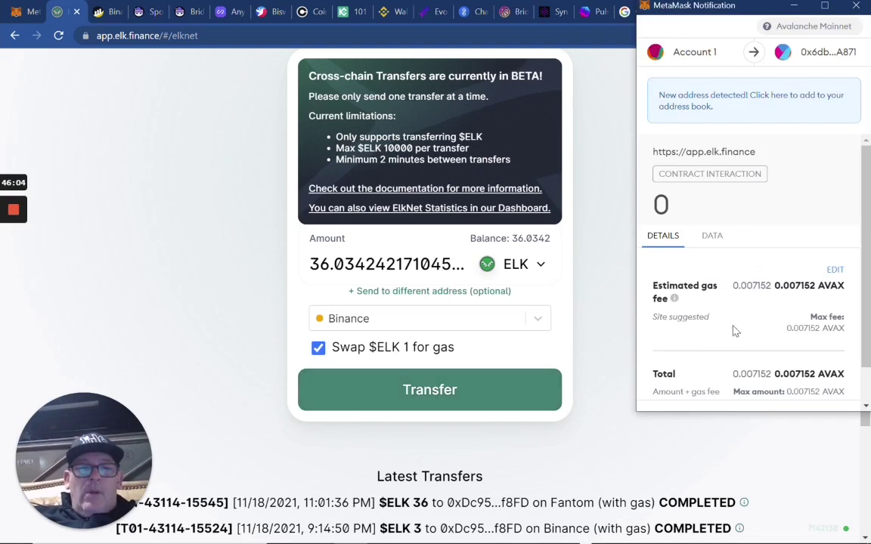
scroll(680, 317, down, 2)
Confirm the transfer in MetaMask and verify the Avalanche ELK balance now reads 0
click(801, 387)
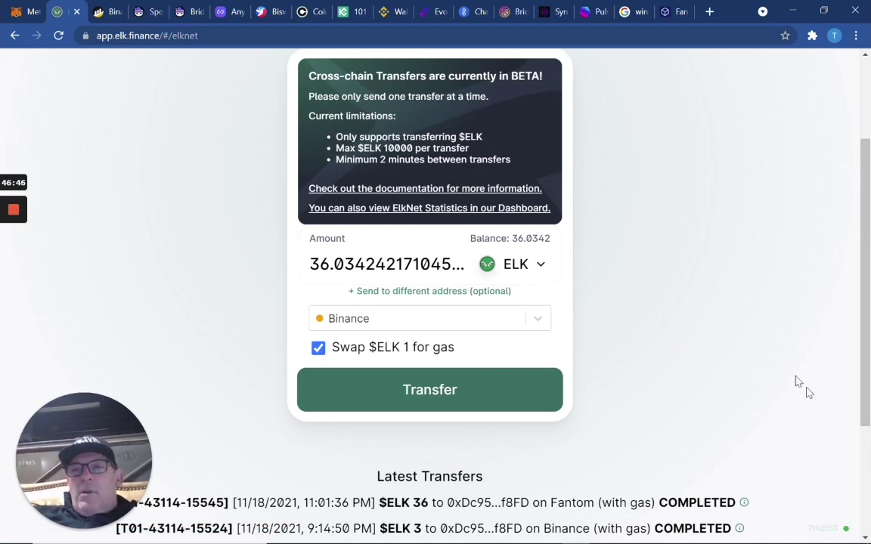
scroll(483, 279, up, 3)
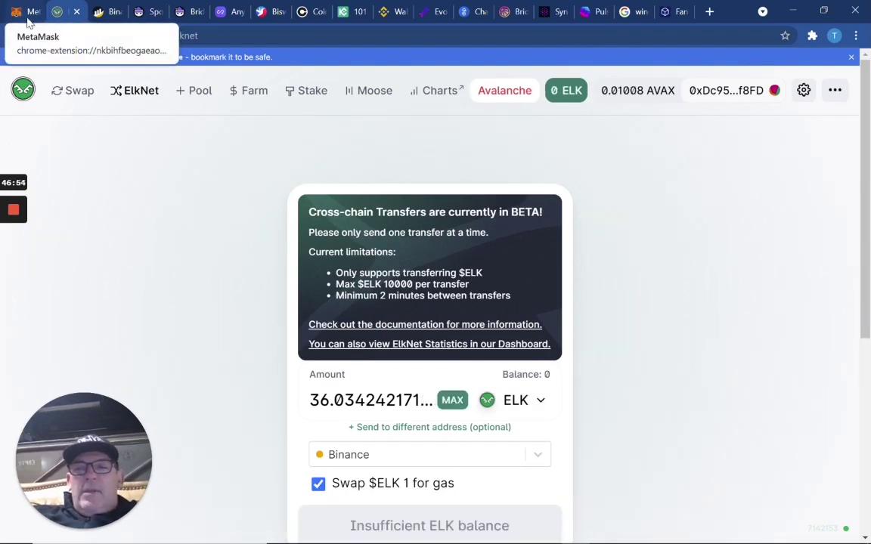
scroll(348, 287, down, 1)
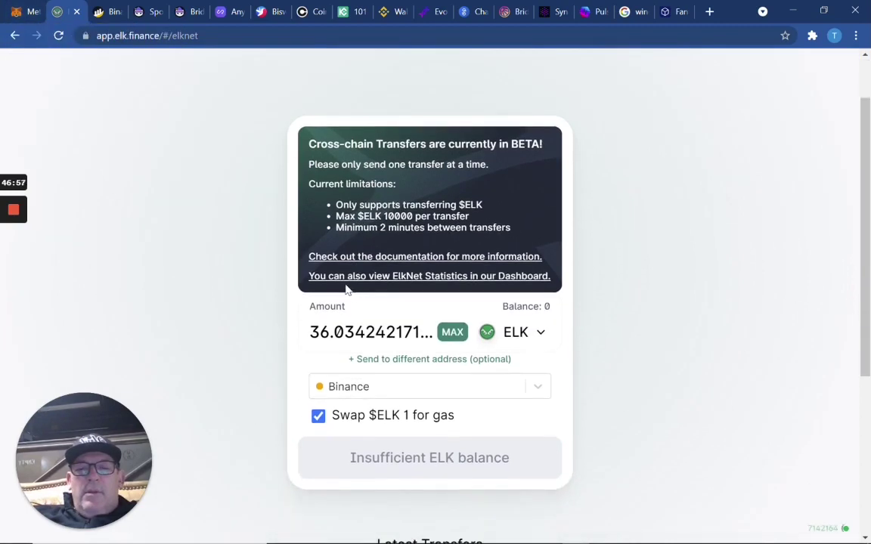
scroll(344, 290, up, 1)
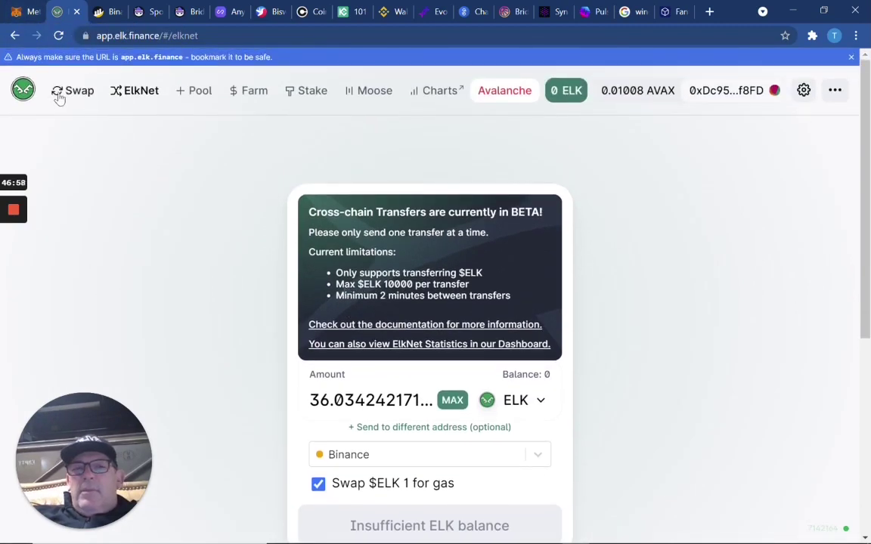
Switch MetaMask to Binance Smart Chain Mainnet and return to Elk Finance showing 35.0342 ELK
click(32, 18)
scroll(219, 197, up, 1)
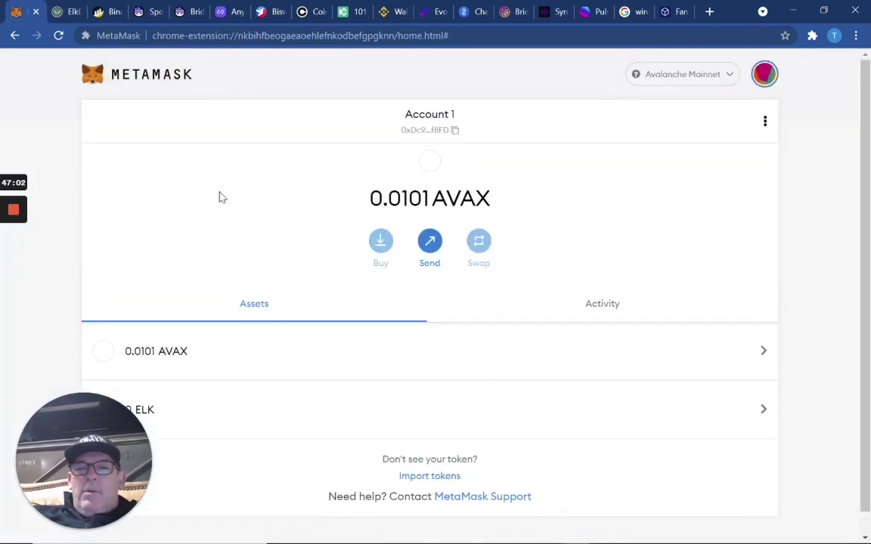
click(713, 79)
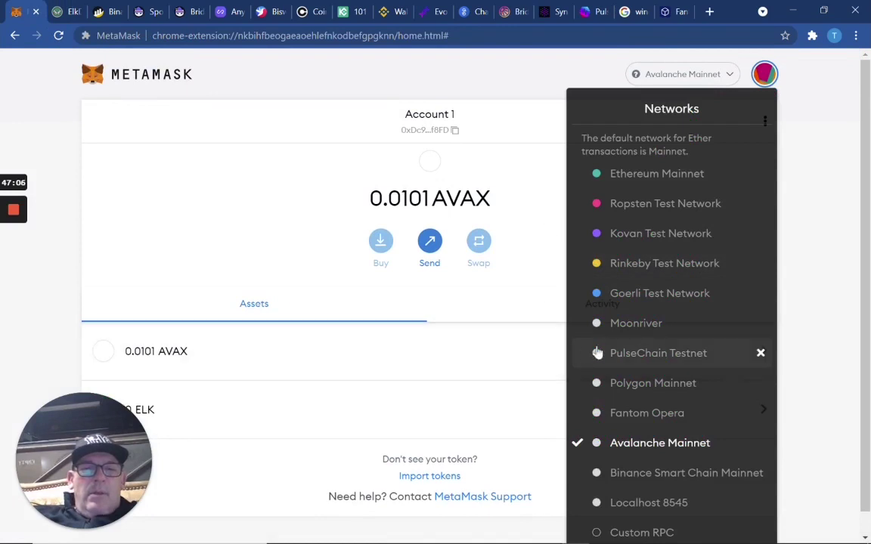
click(707, 470)
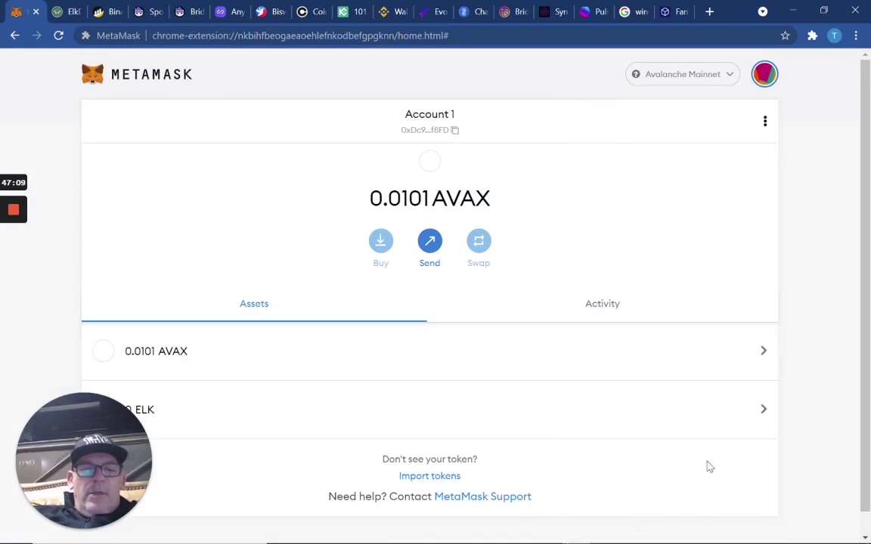
scroll(597, 377, down, 1)
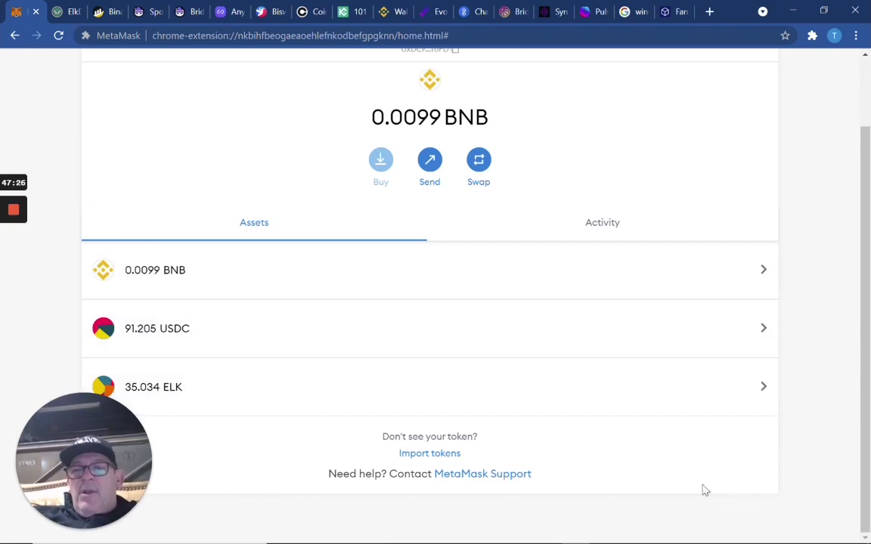
click(72, 15)
scroll(591, 392, down, 2)
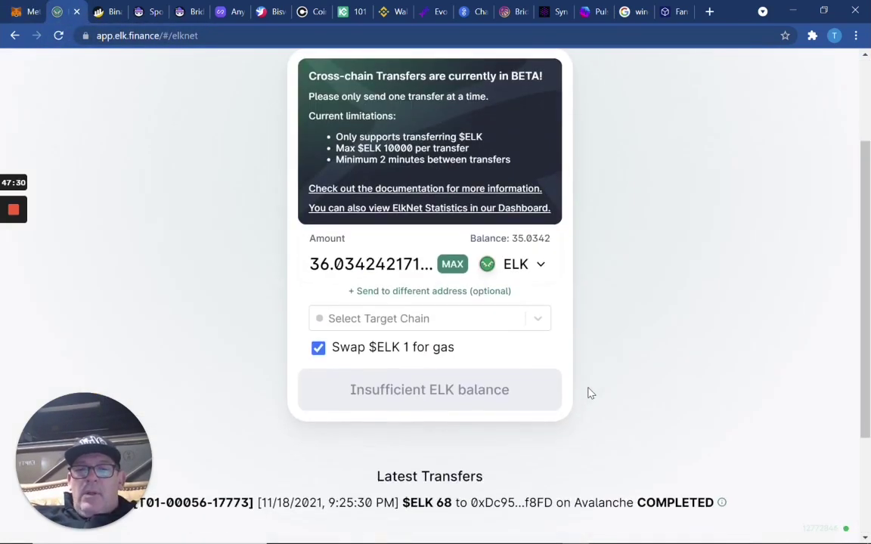
Swap the full 35.0342 ELK balance for about 0.168153 BNB and confirm the swap
scroll(590, 392, up, 1)
scroll(588, 392, up, 2)
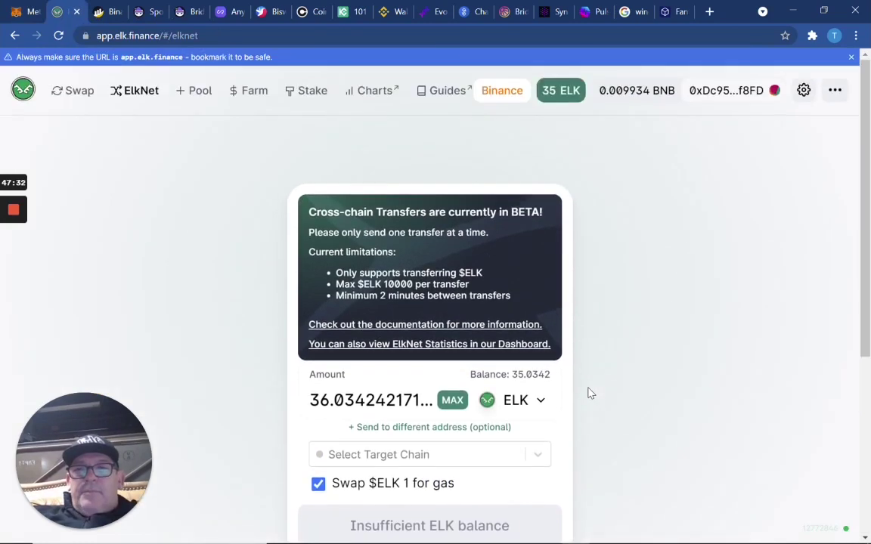
click(81, 94)
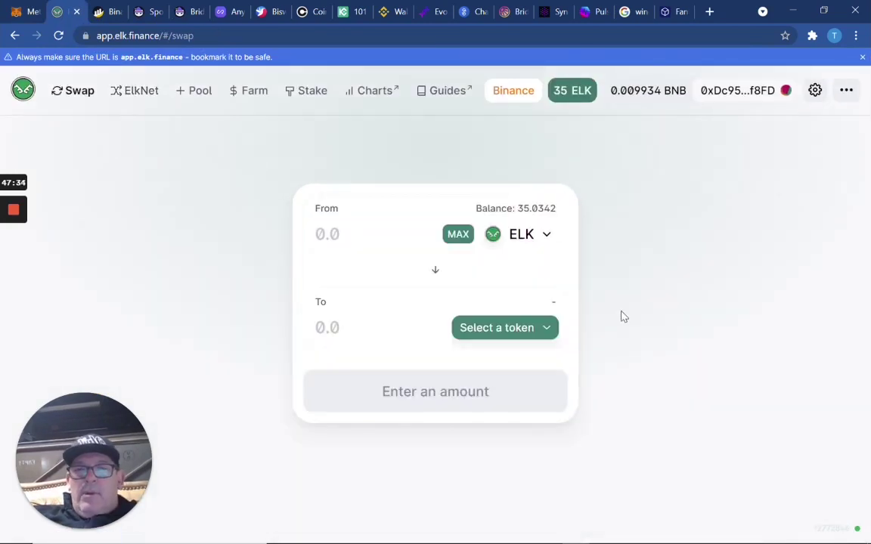
click(458, 234)
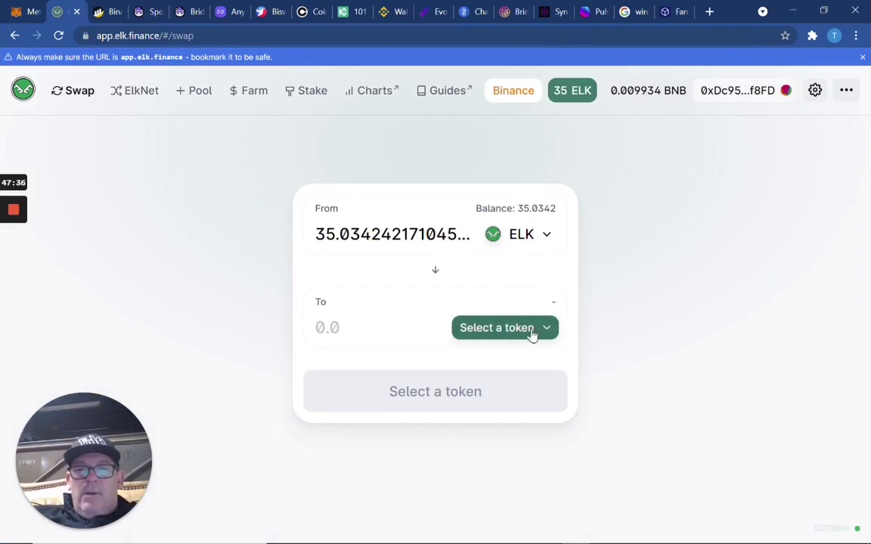
click(532, 333)
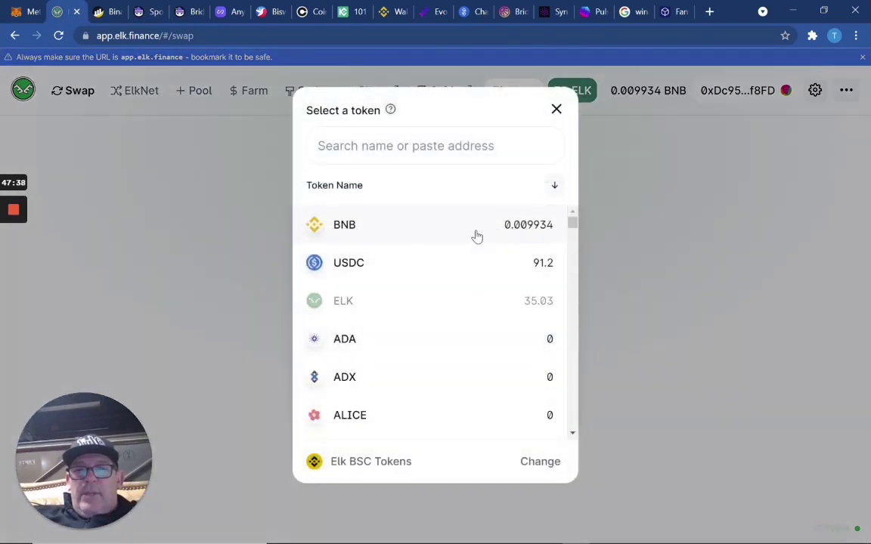
click(476, 235)
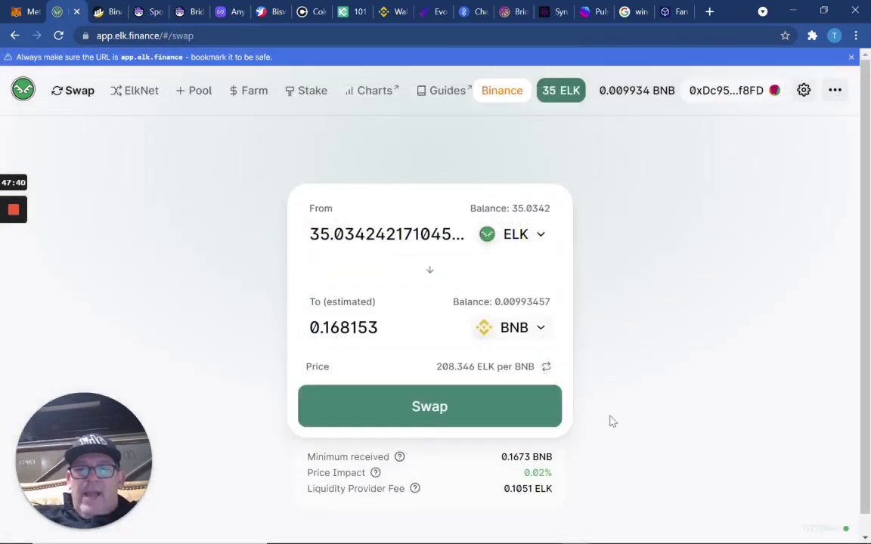
click(550, 416)
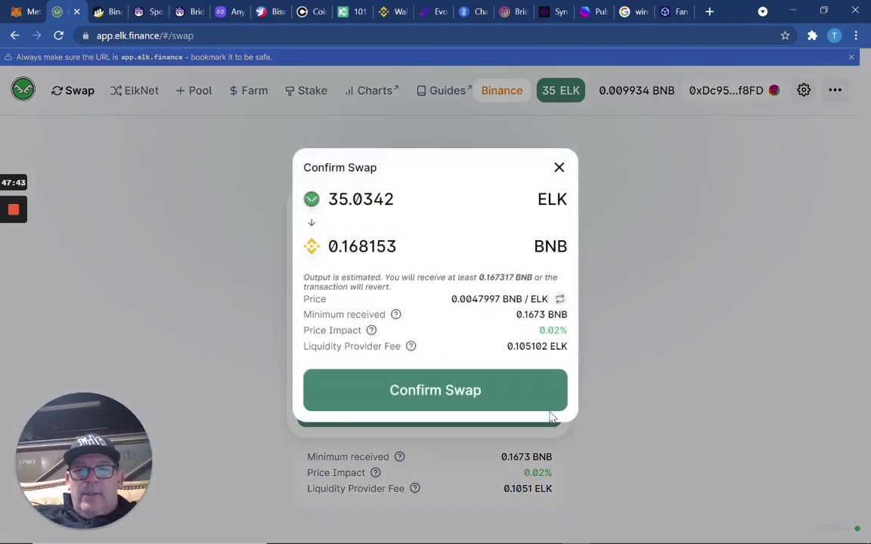
click(542, 402)
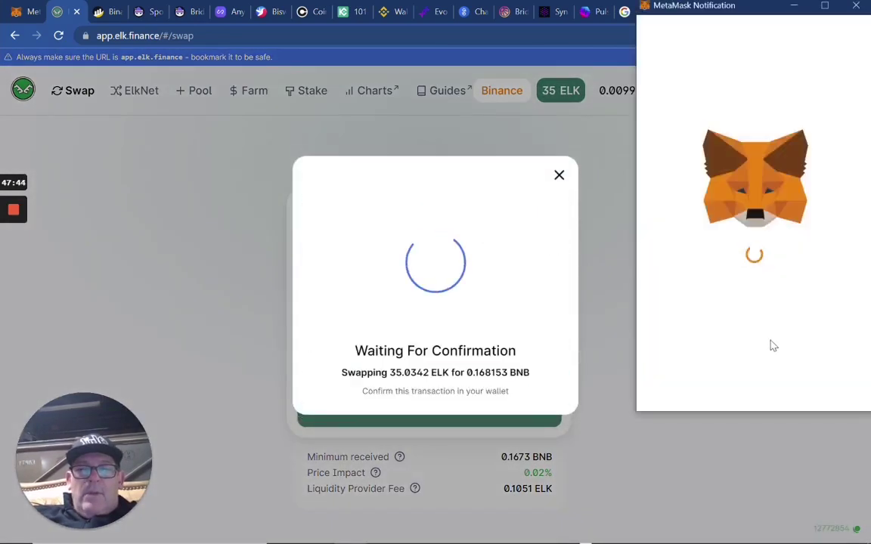
Approve the swap in MetaMask and check balances: 0.1776 BNB, 91.205 USDC, 0 ELK
scroll(772, 347, down, 2)
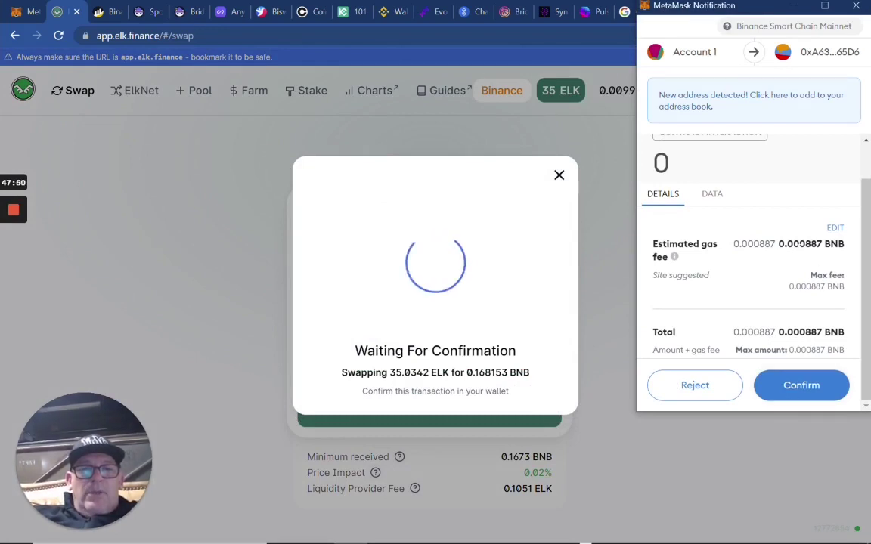
click(792, 389)
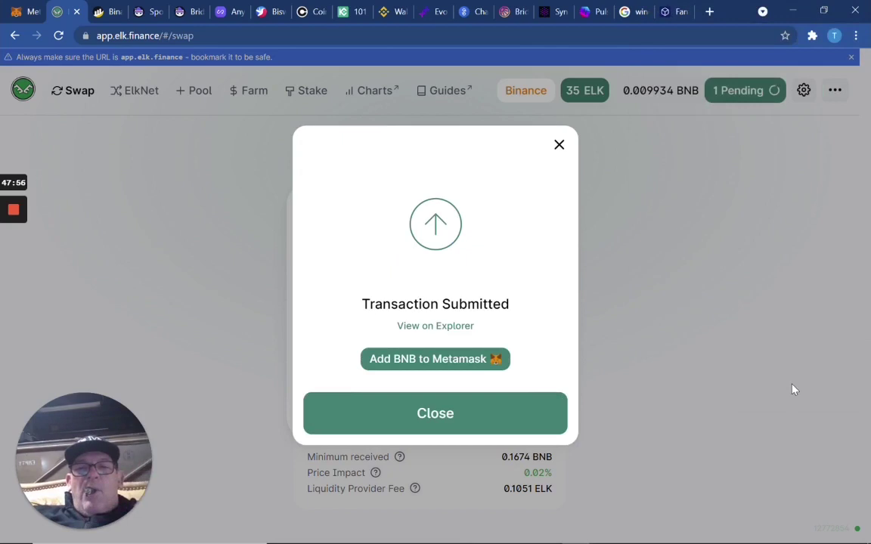
click(557, 424)
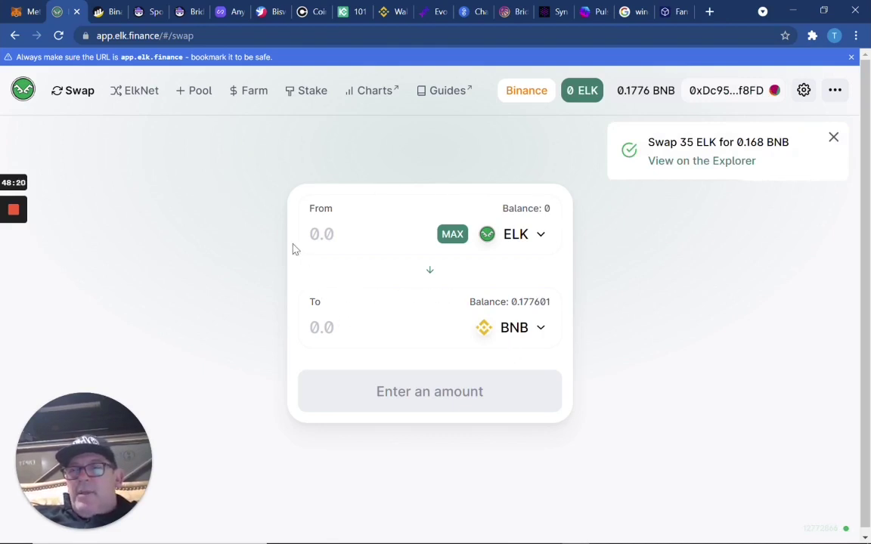
click(33, 21)
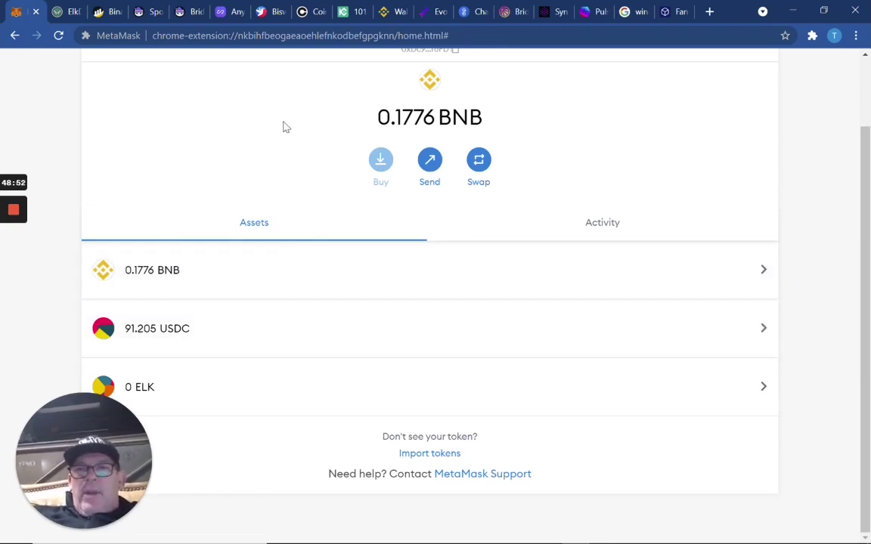
Switch to the Biswap exchange page, which shows the wallet's 91.2056 USDC balance
click(278, 13)
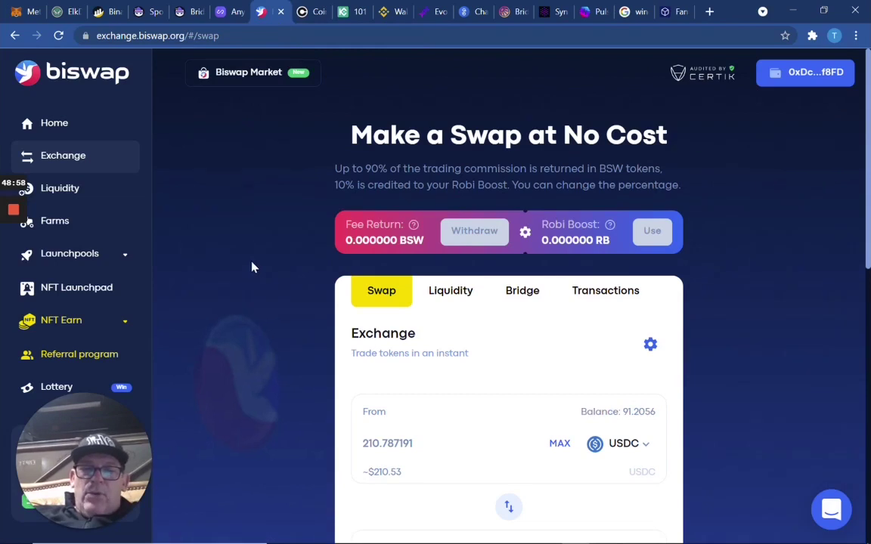
Scroll the Biswap page to bring the USDC-to-ETH Exchange swap card into view
scroll(253, 267, down, 1)
scroll(446, 376, down, 1)
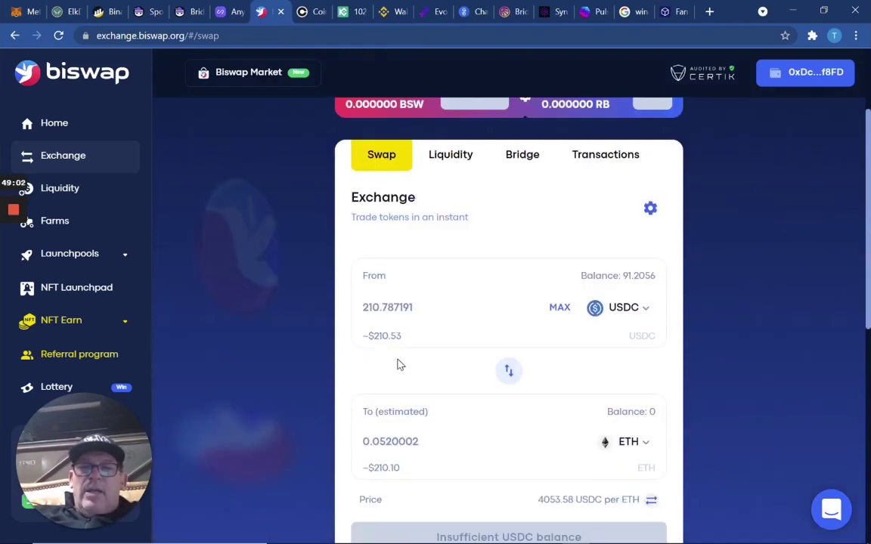
scroll(389, 356, up, 1)
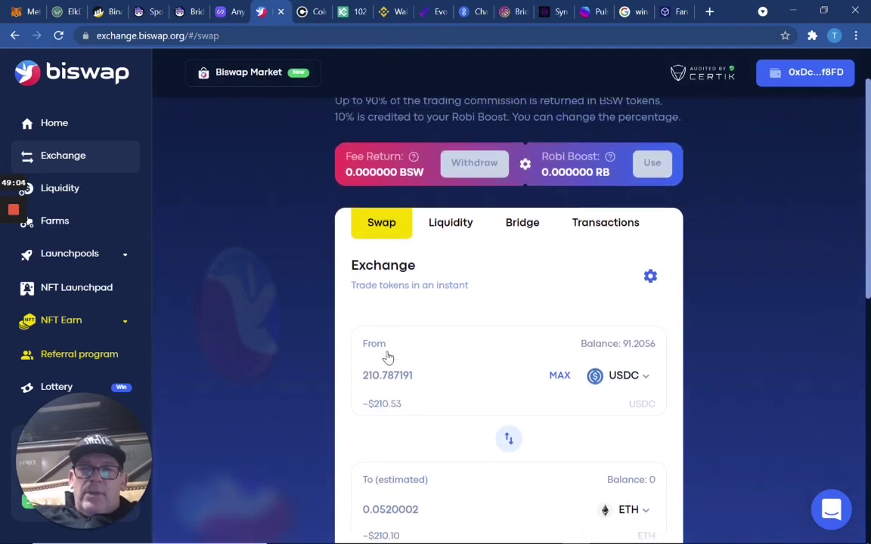
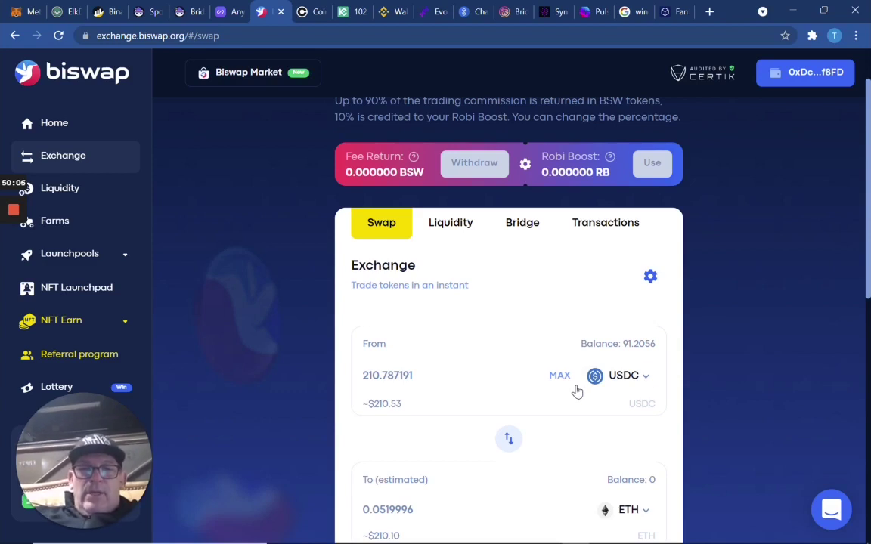
Set the swap amount to the full 91.205674 USDC and approve Biswap's USDC spending in MetaMask
scroll(628, 364, down, 1)
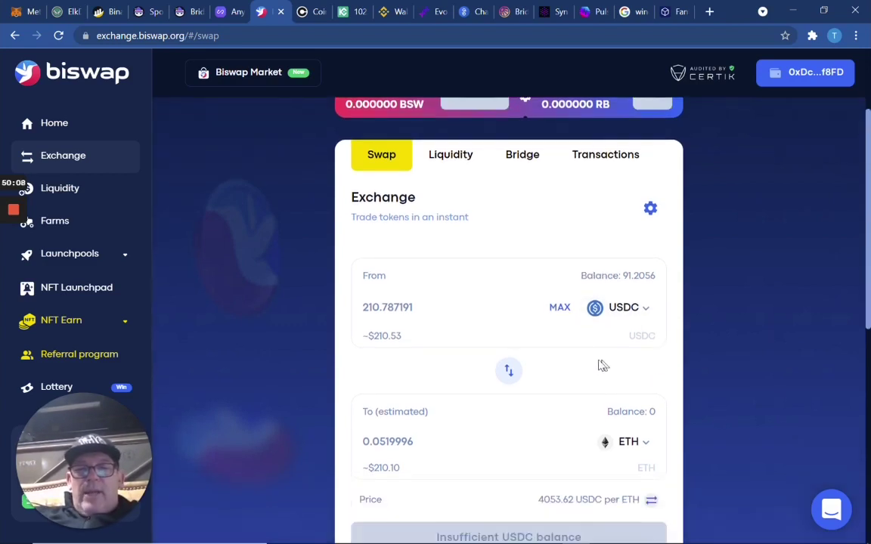
click(563, 314)
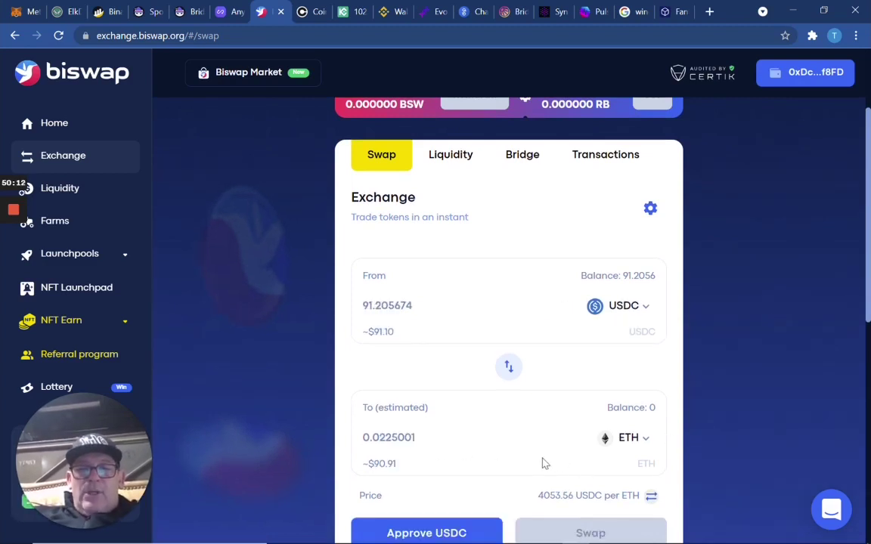
scroll(484, 449, down, 1)
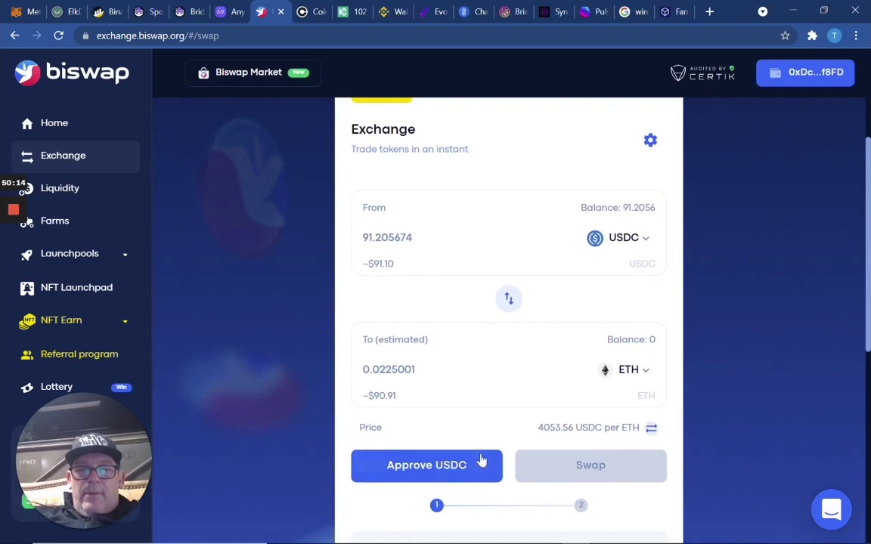
click(481, 461)
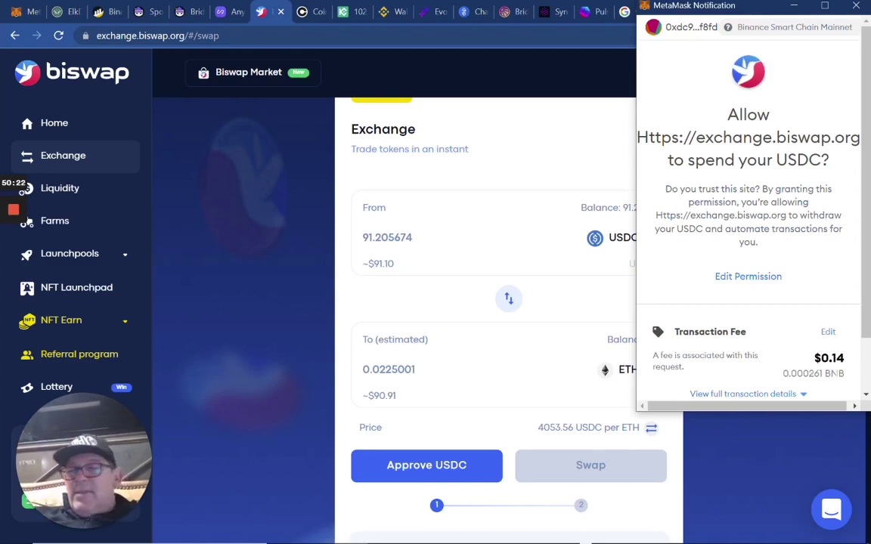
scroll(797, 367, down, 2)
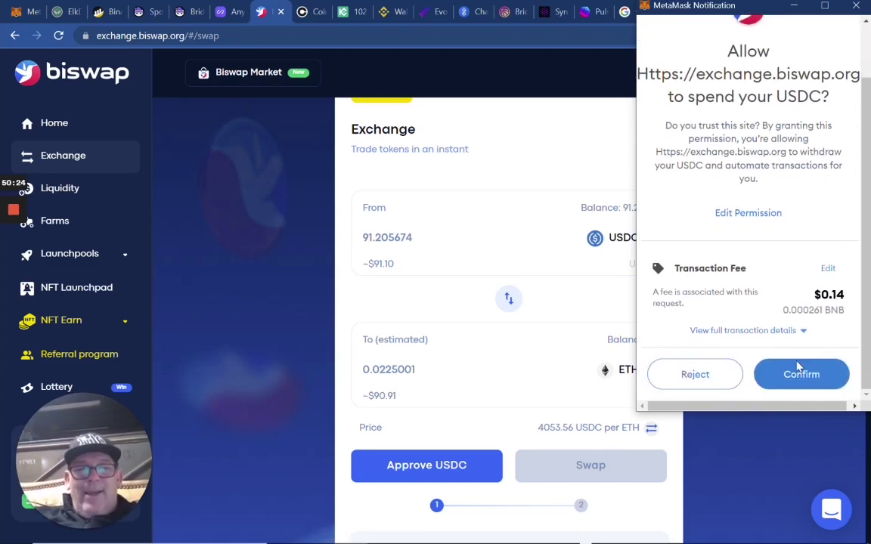
click(798, 376)
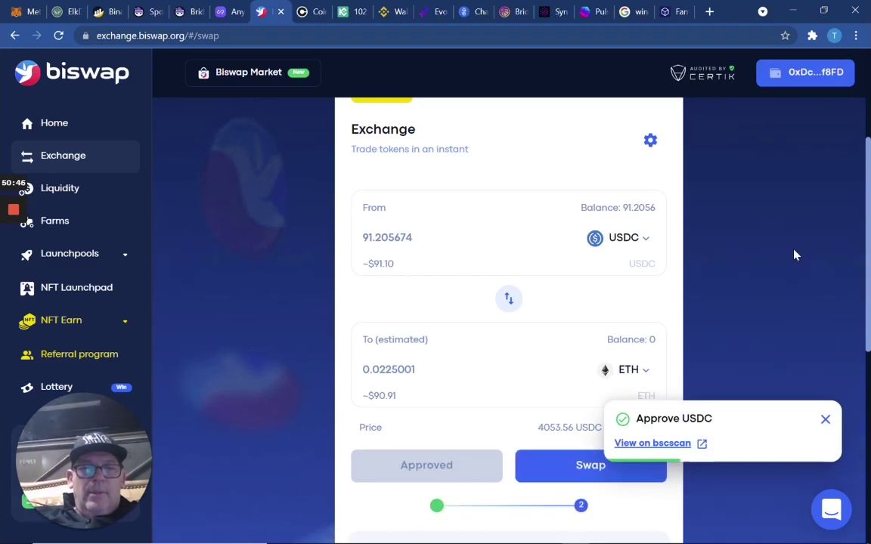
Swap 91.2056 USDC for about 0.0225 ETH, confirming the transaction in MetaMask
click(627, 469)
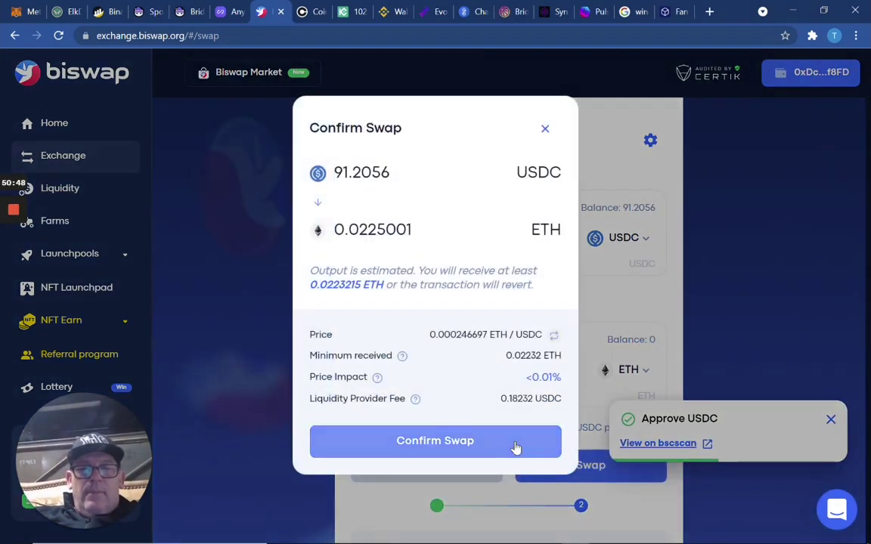
click(514, 447)
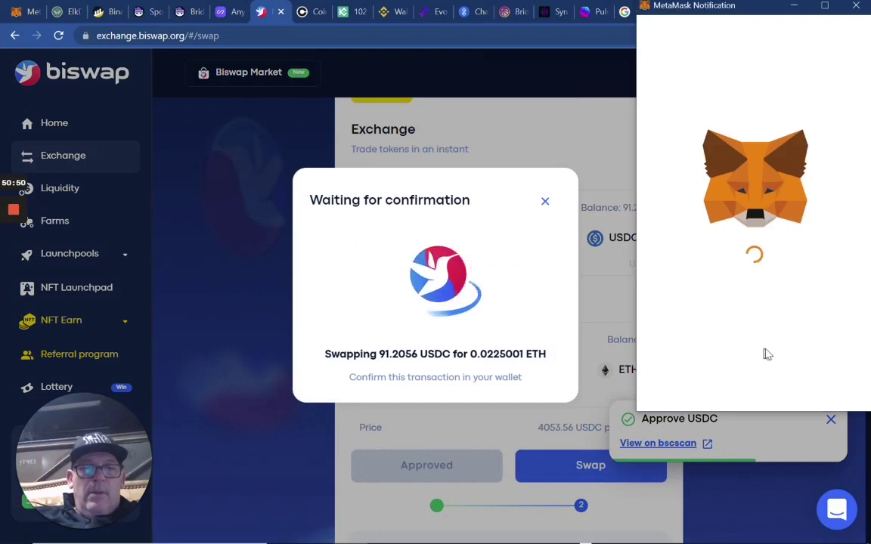
scroll(781, 332, down, 2)
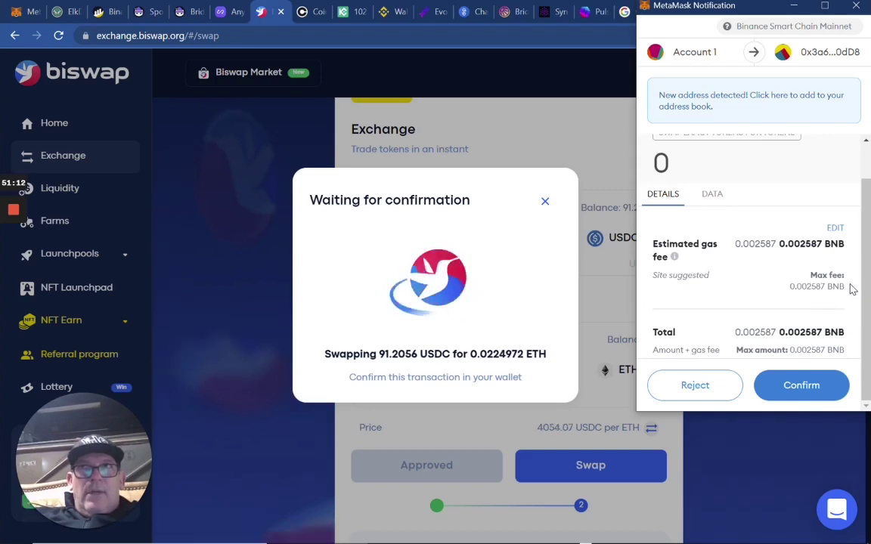
click(801, 387)
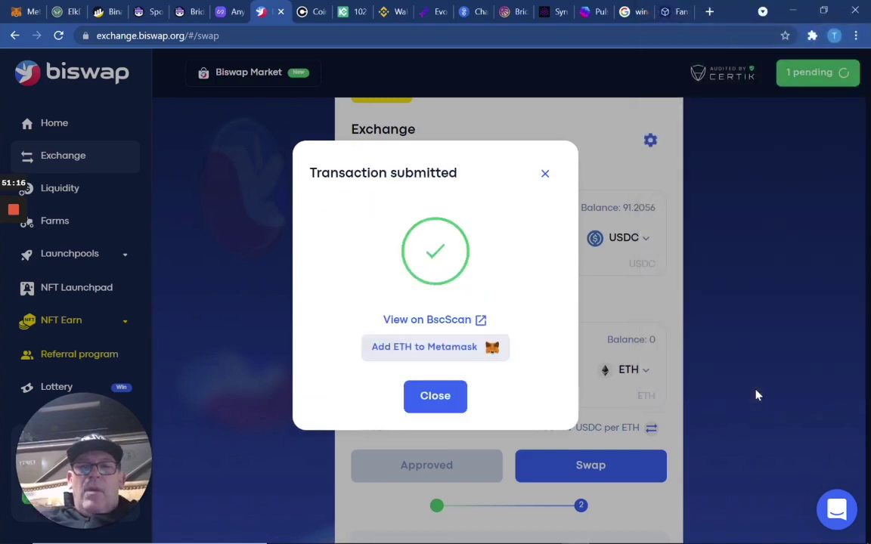
click(437, 397)
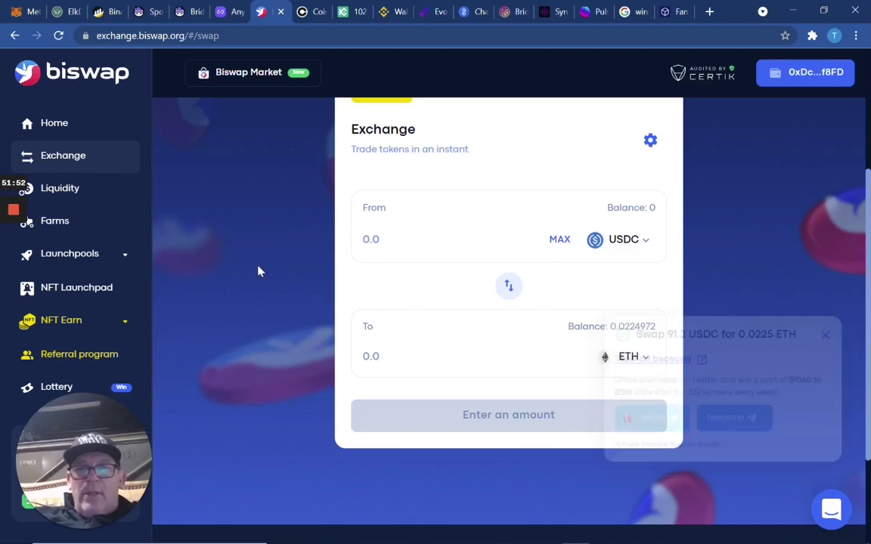
scroll(259, 270, up, 2)
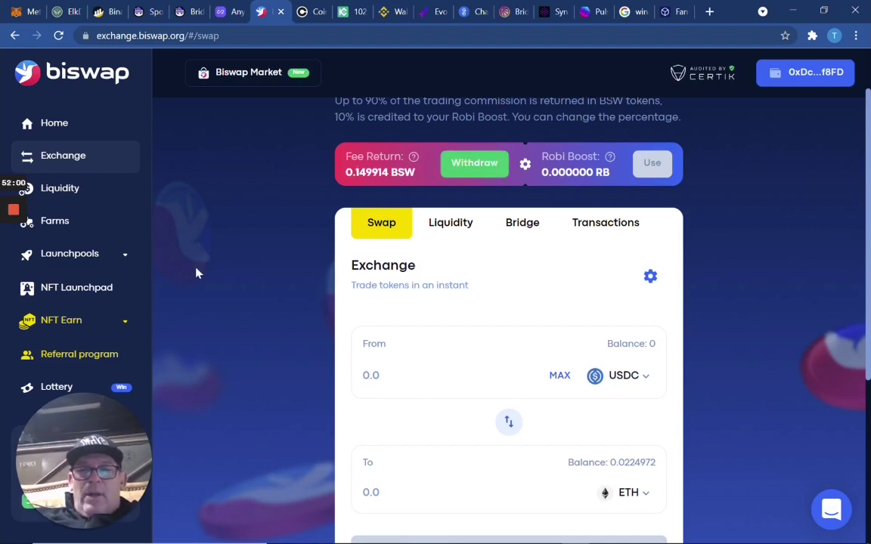
scroll(195, 273, down, 1)
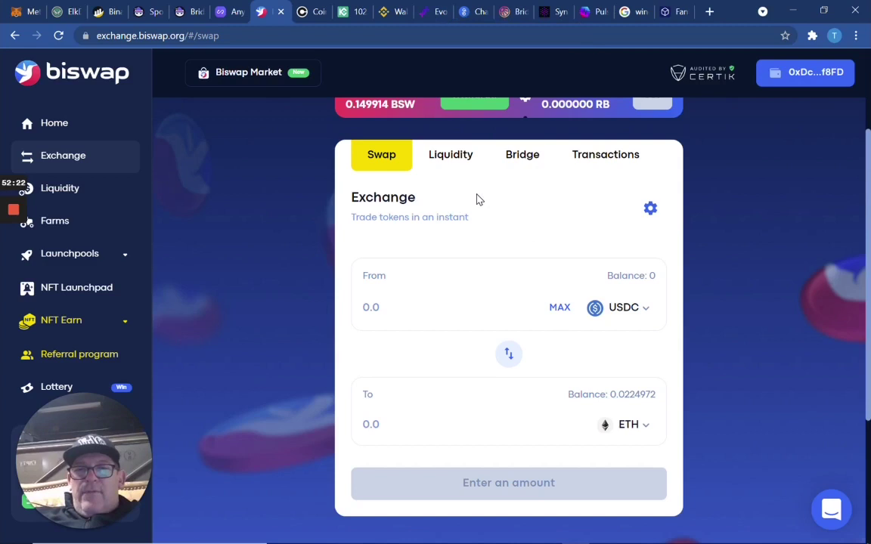
click(436, 17)
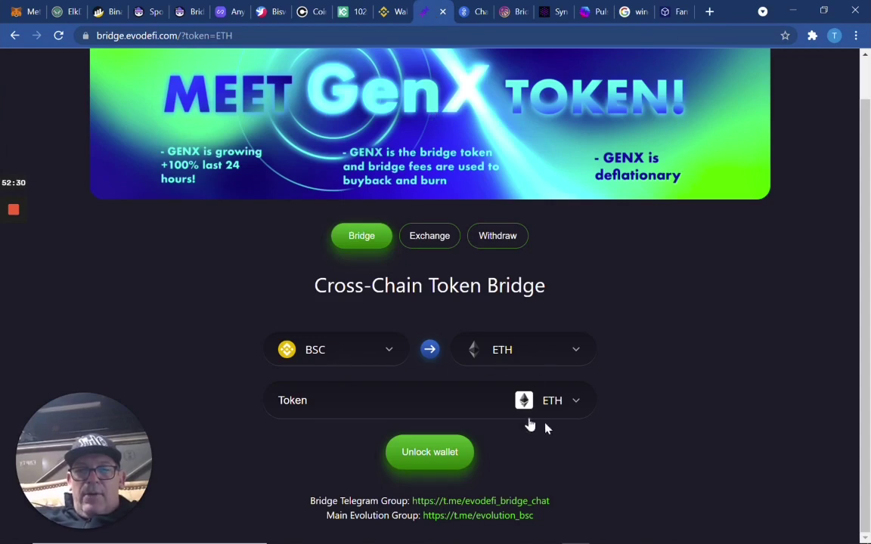
Connect the MetaMask wallet to EvoDeFi Bridge
click(458, 456)
click(483, 208)
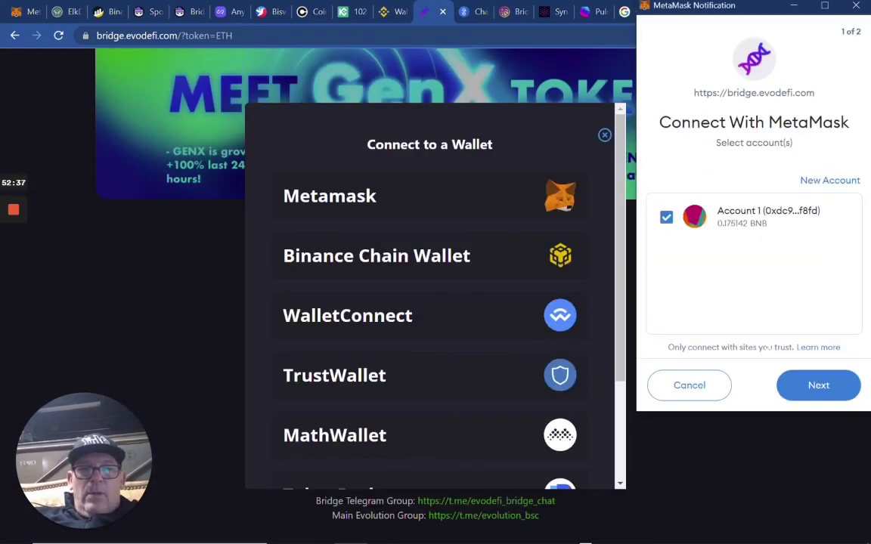
click(823, 398)
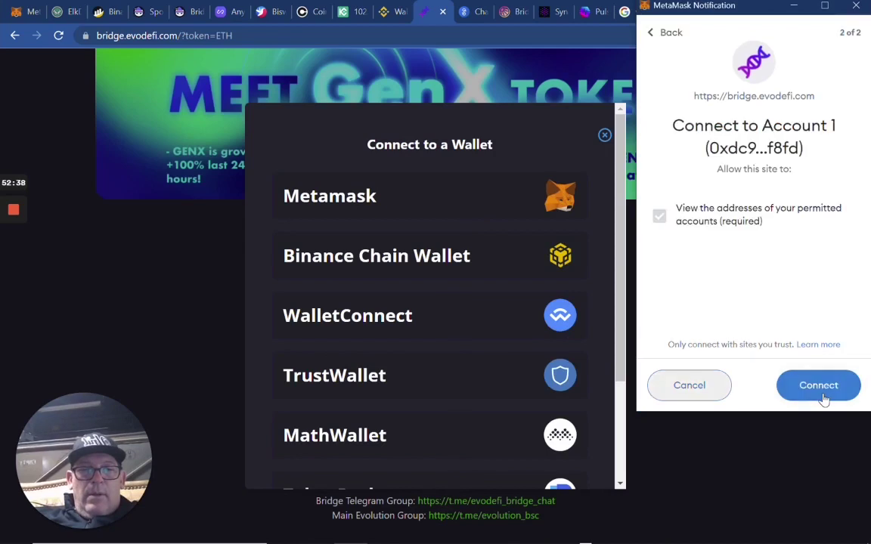
click(823, 397)
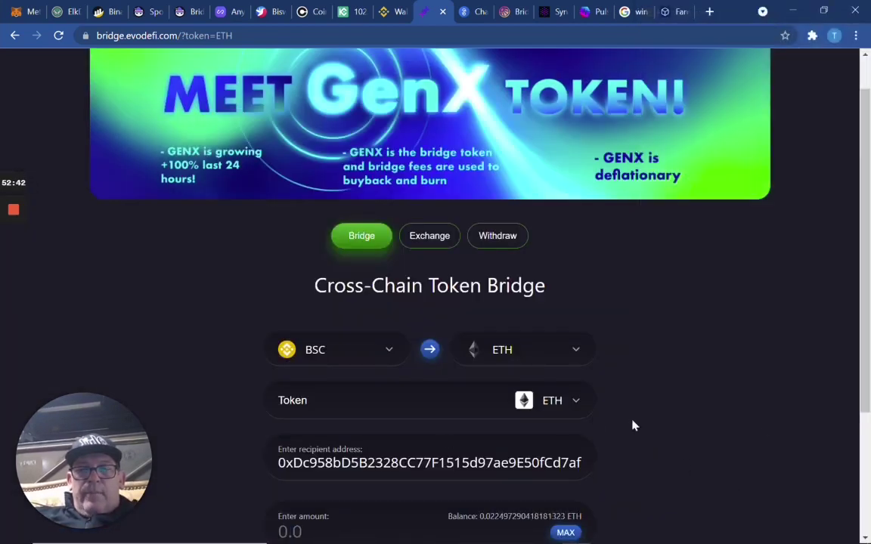
Set the bridge amount to the full 0.022497290418181323 ETH and request spending approval
scroll(642, 424, down, 3)
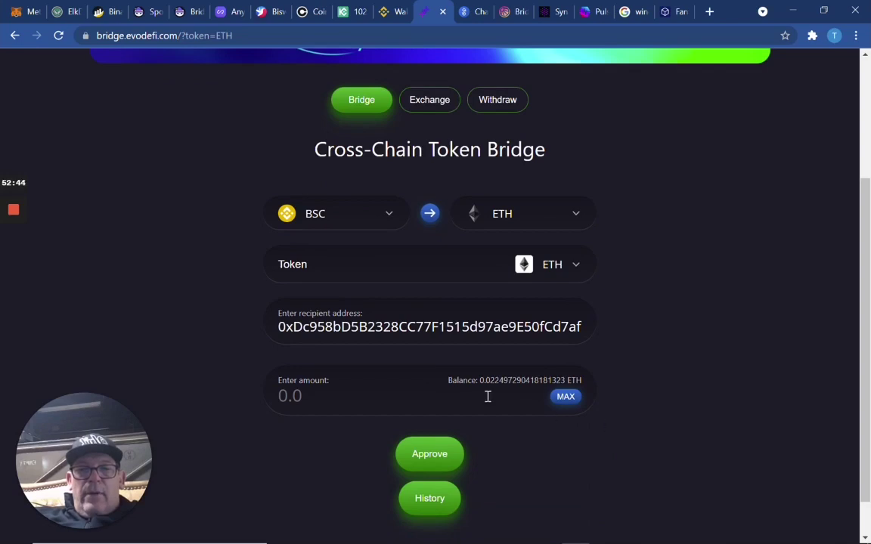
click(559, 402)
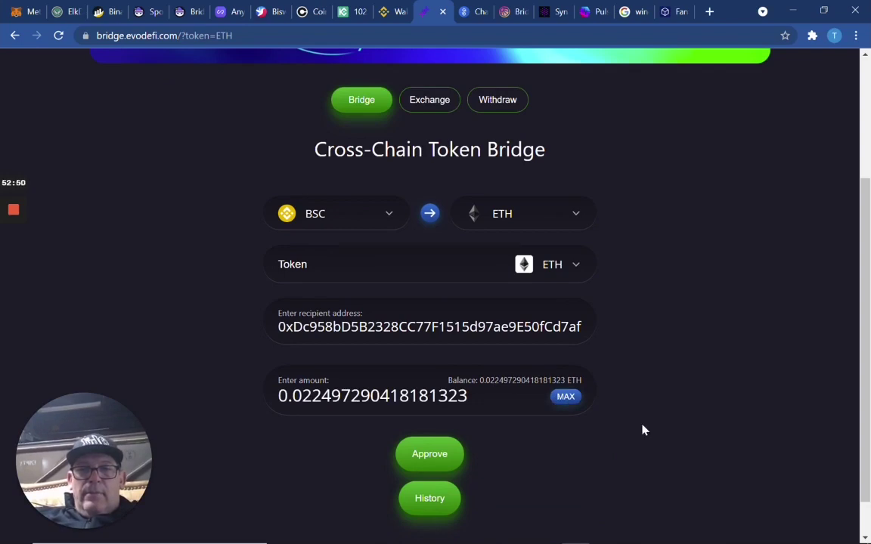
scroll(643, 430, down, 1)
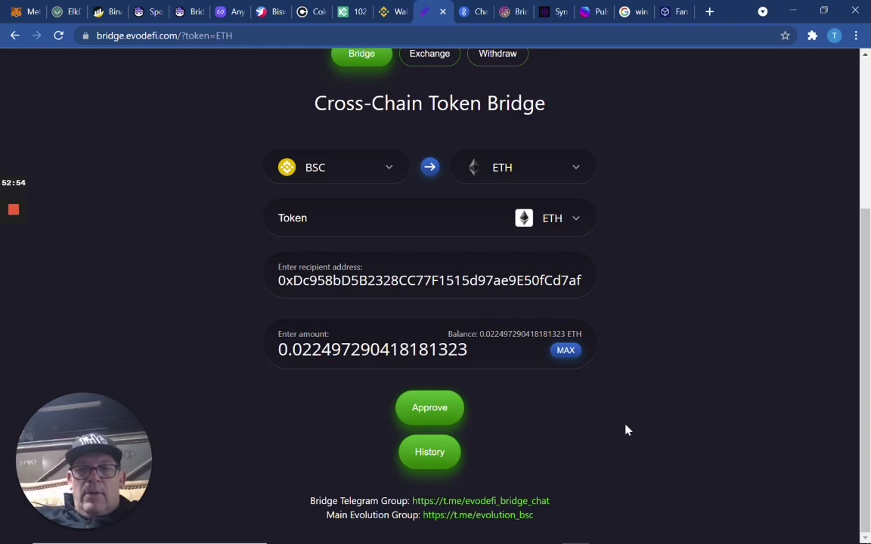
click(451, 416)
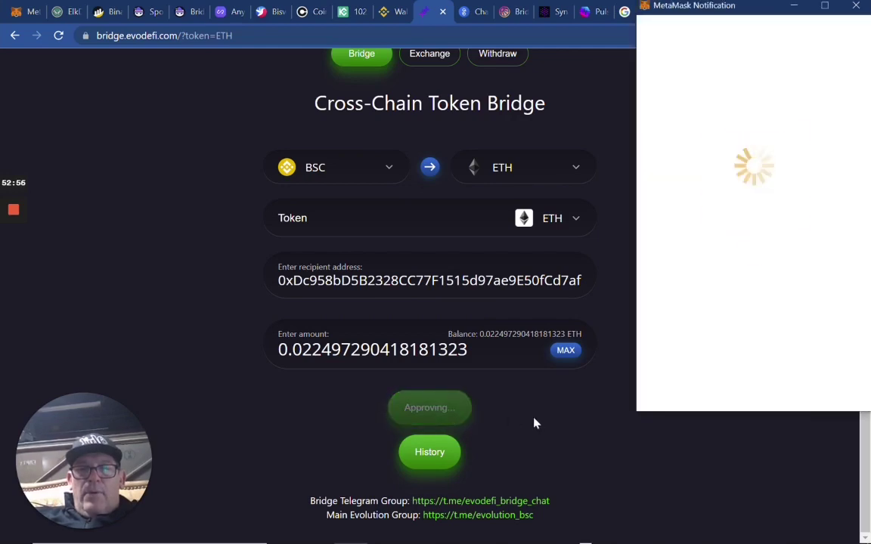
Confirm the bridge's ETH spending approval in MetaMask
scroll(739, 346, down, 1)
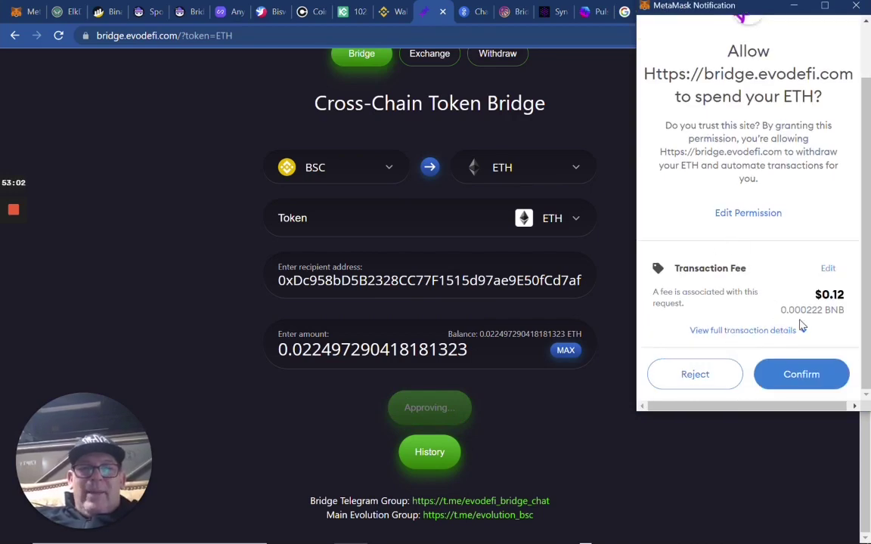
click(805, 376)
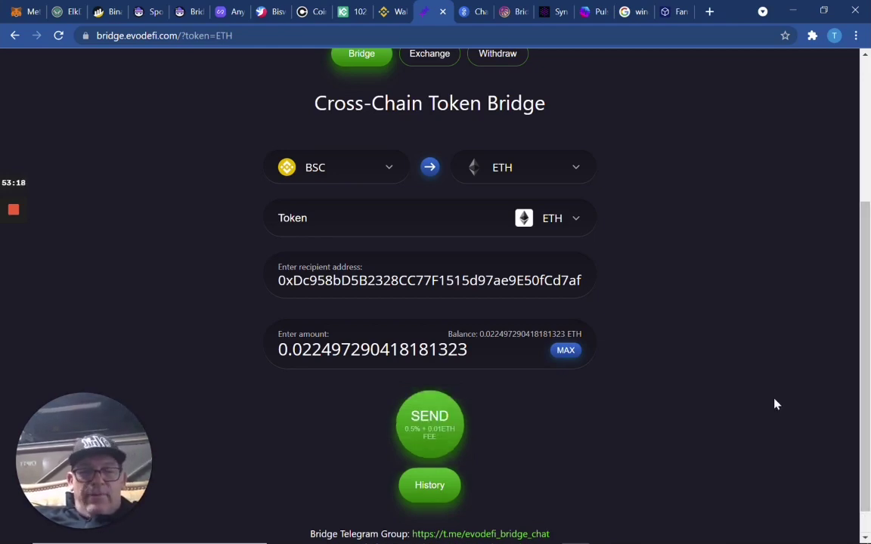
scroll(682, 420, down, 1)
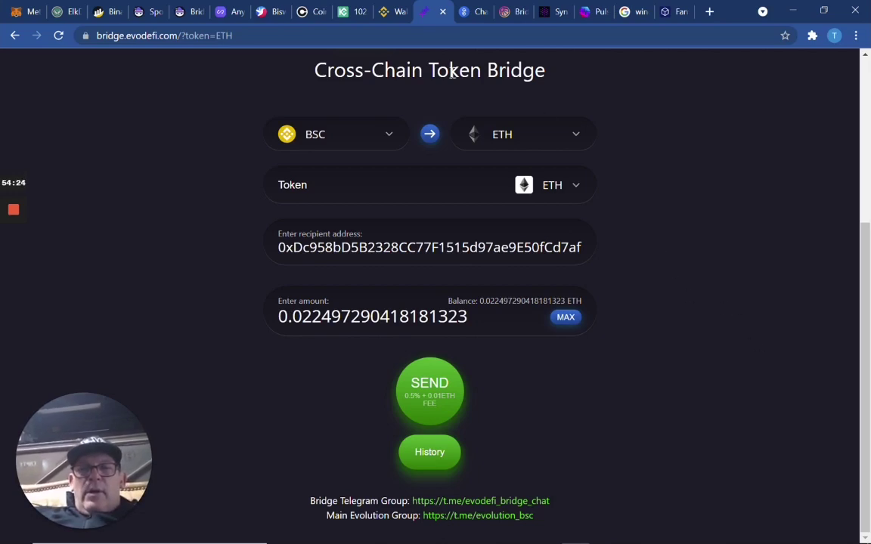
Close the EvoDeFi page, check the 0.022 ETH wallet balance, and return to Biswap
click(442, 11)
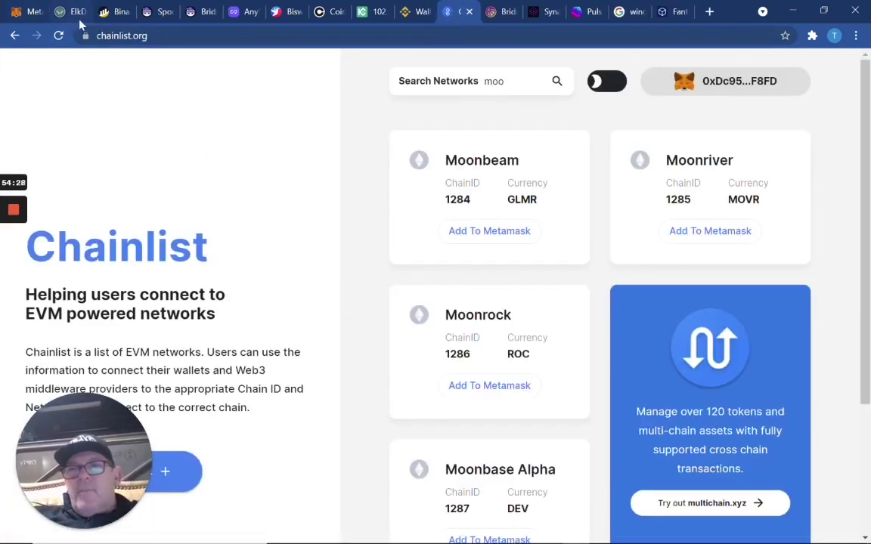
click(26, 18)
scroll(261, 231, down, 1)
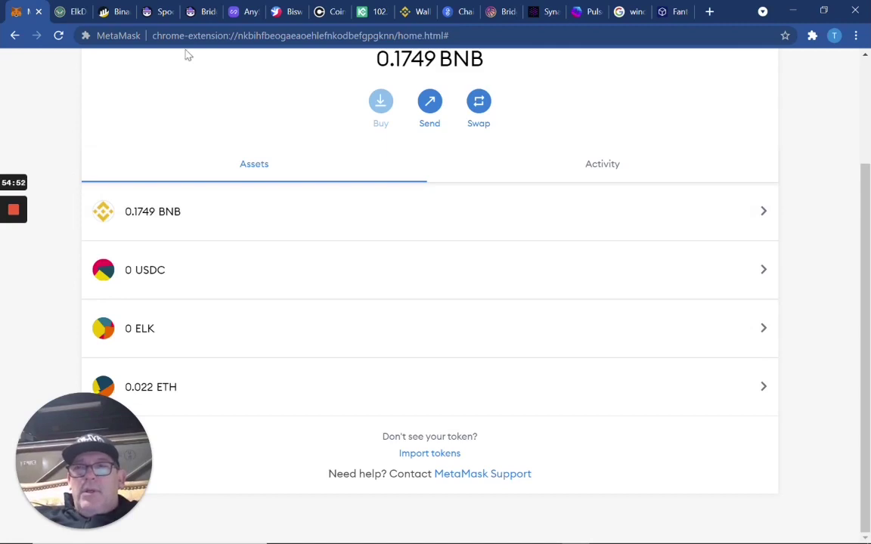
click(295, 16)
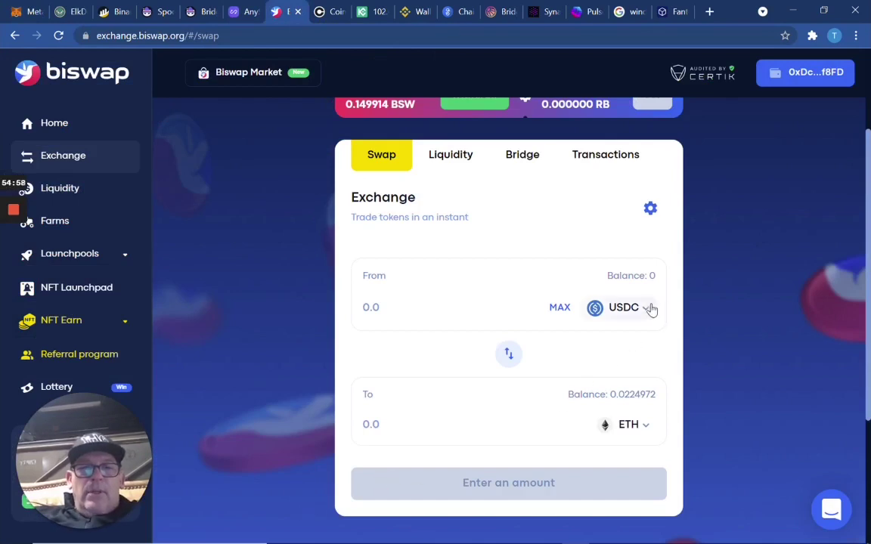
Set up an ETH-to-BNB swap for the full ETH balance and approve ETH spending
click(648, 306)
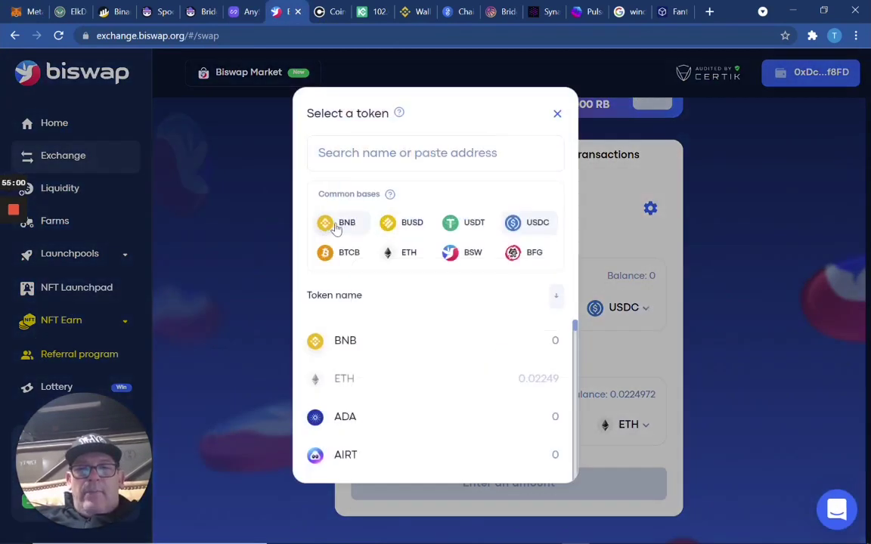
click(335, 225)
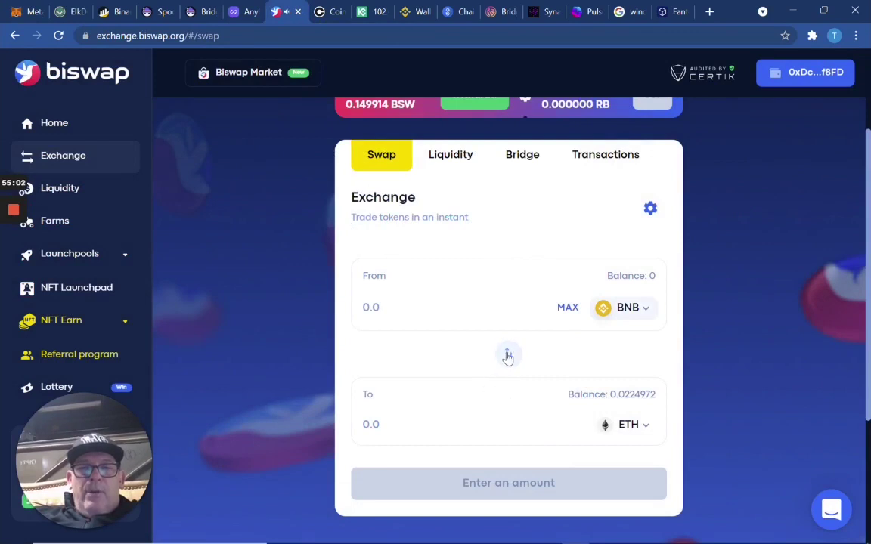
click(508, 355)
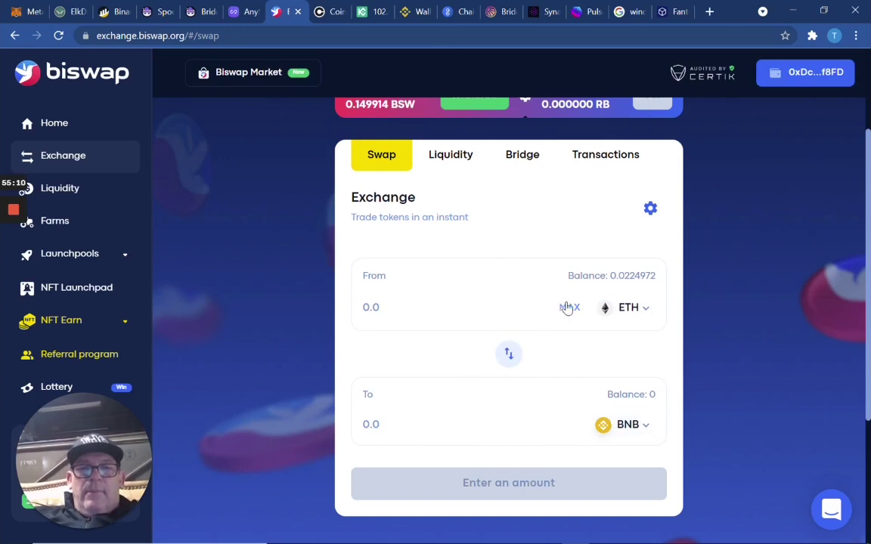
click(568, 308)
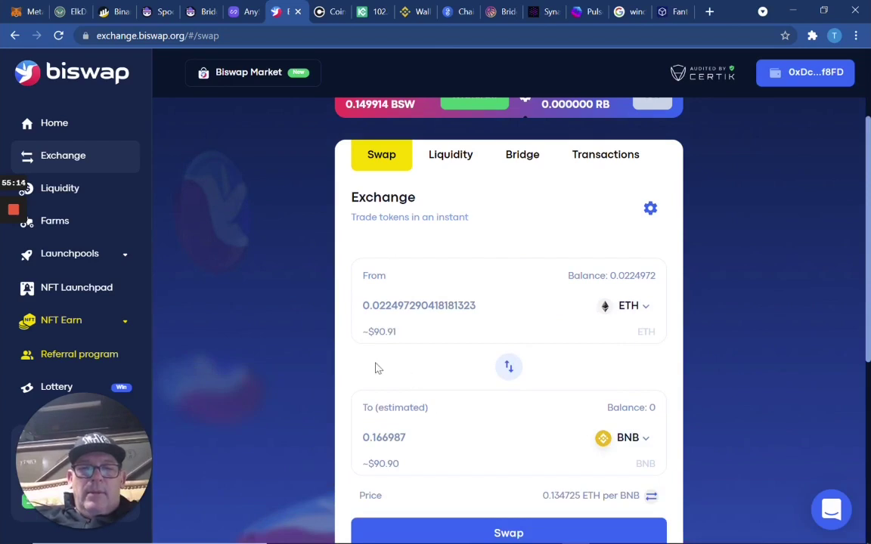
scroll(370, 364, down, 1)
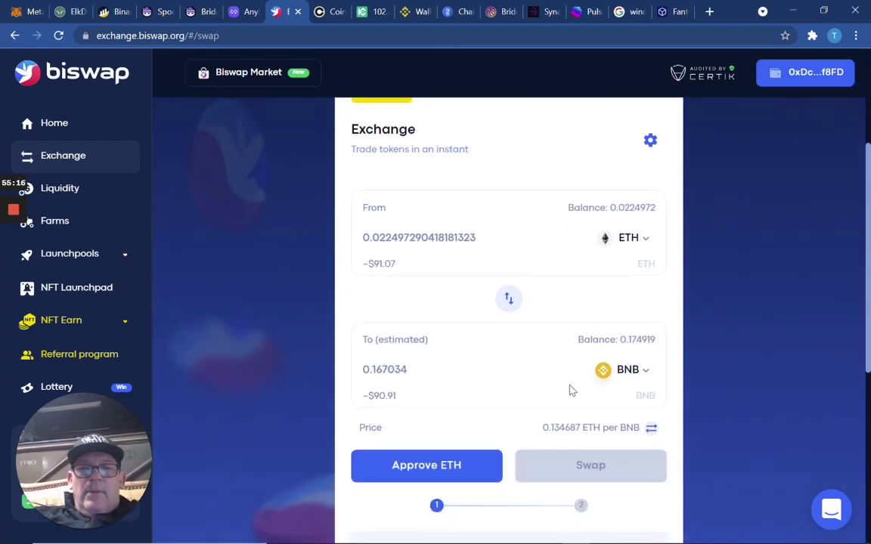
click(445, 469)
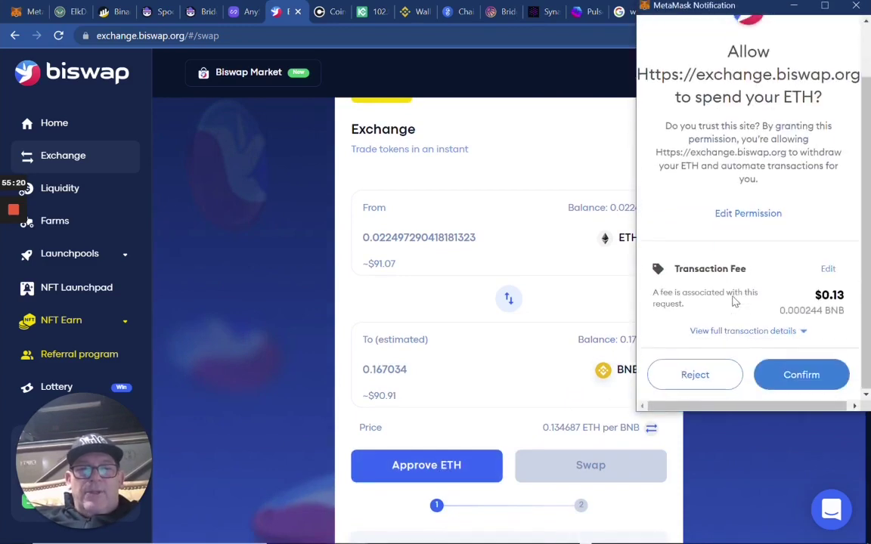
click(778, 380)
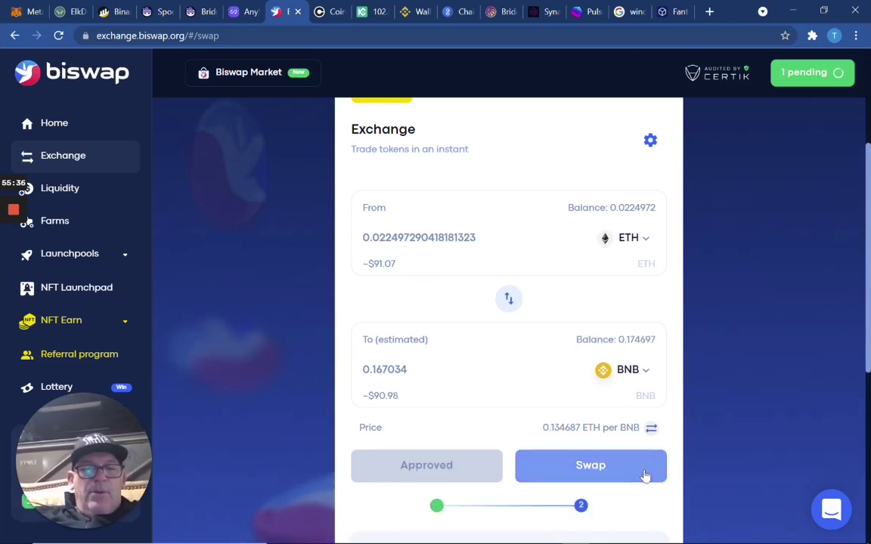
Swap 0.0224 ETH for about 0.167 BNB, confirming in MetaMask
click(646, 475)
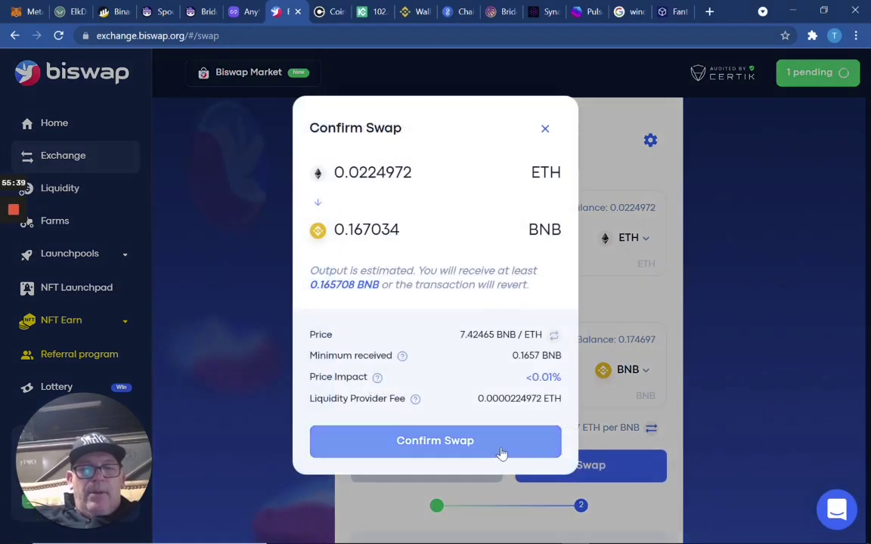
click(501, 452)
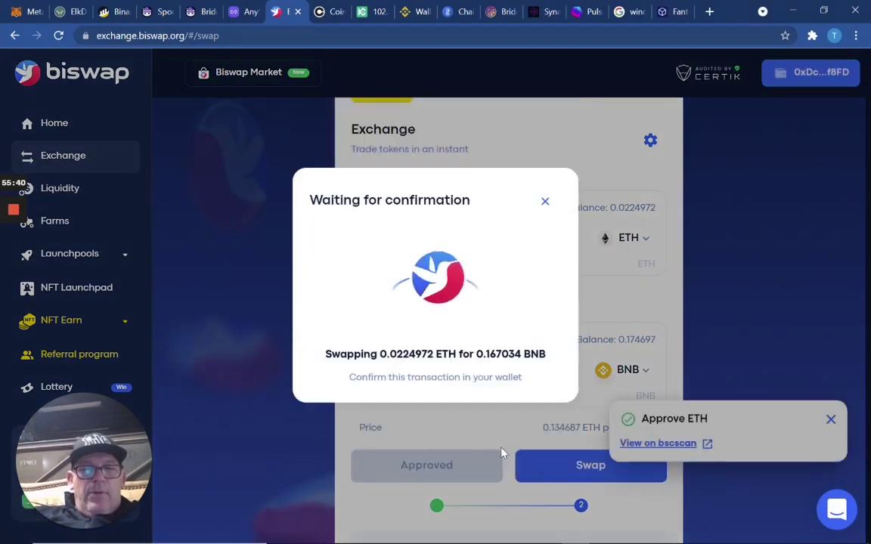
scroll(754, 315, down, 1)
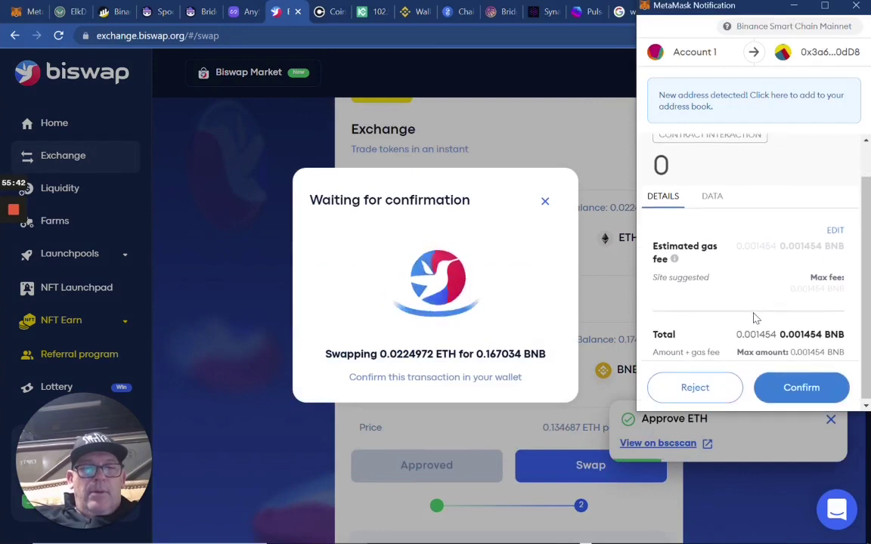
click(797, 387)
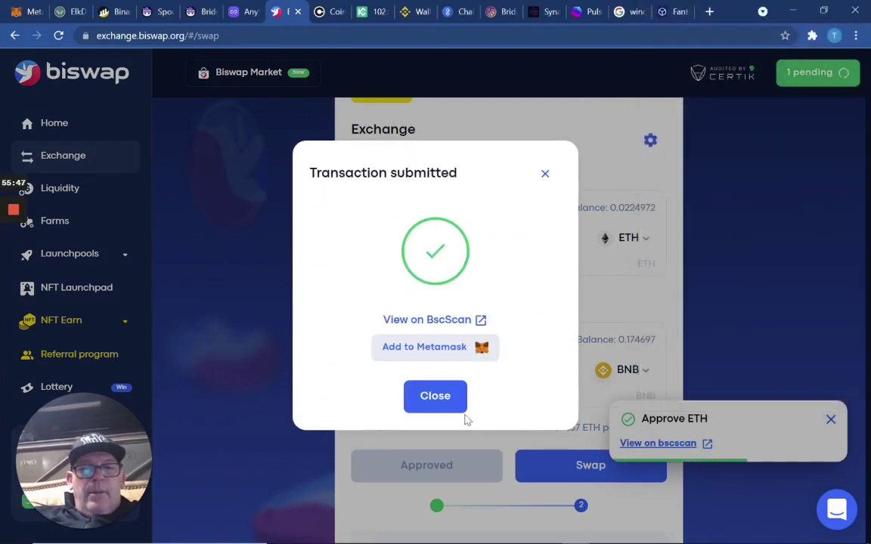
click(452, 402)
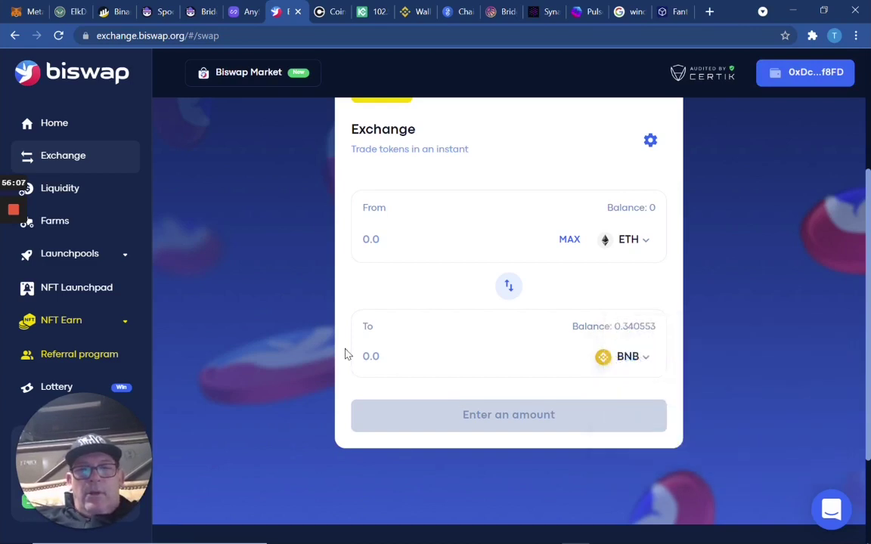
Check the settled balances on the Exchange card: ETH 0, BNB 0.340553
scroll(344, 354, up, 2)
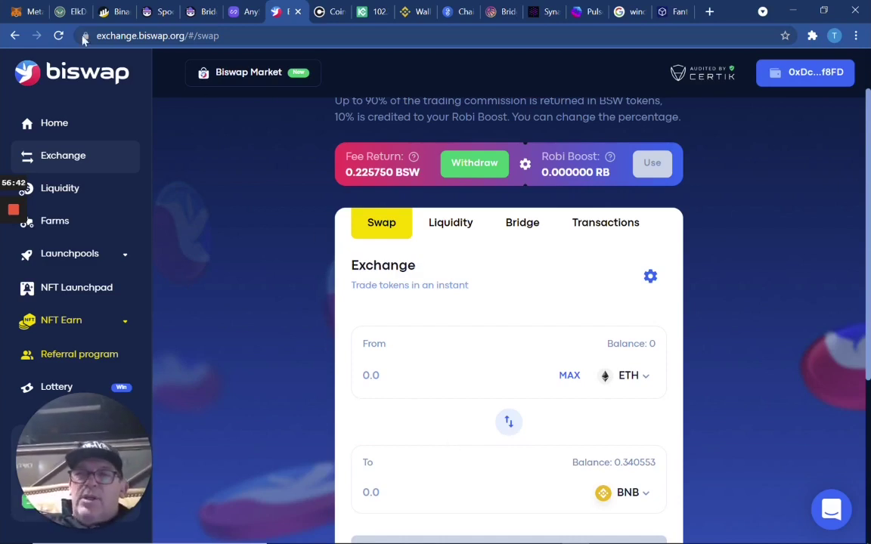
Switch the MetaMask wallet to Fantom Opera to check its balances
click(30, 14)
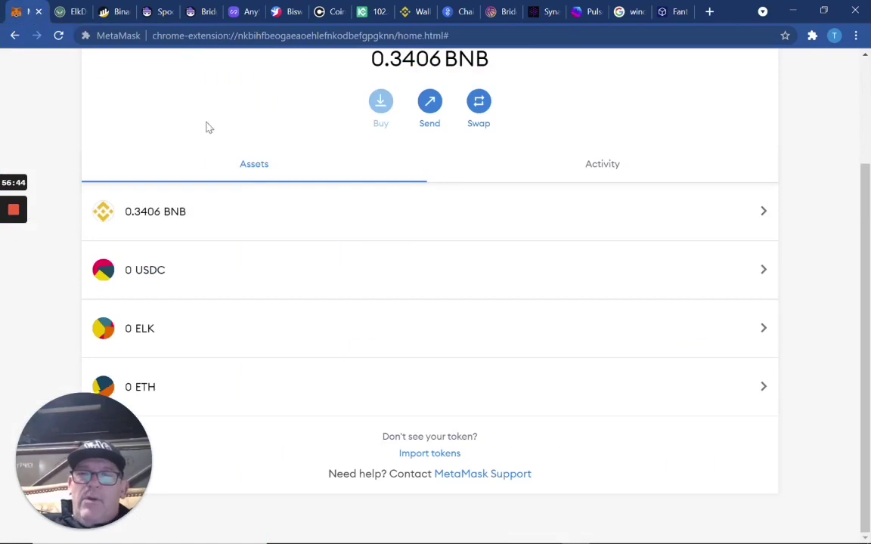
scroll(387, 231, up, 3)
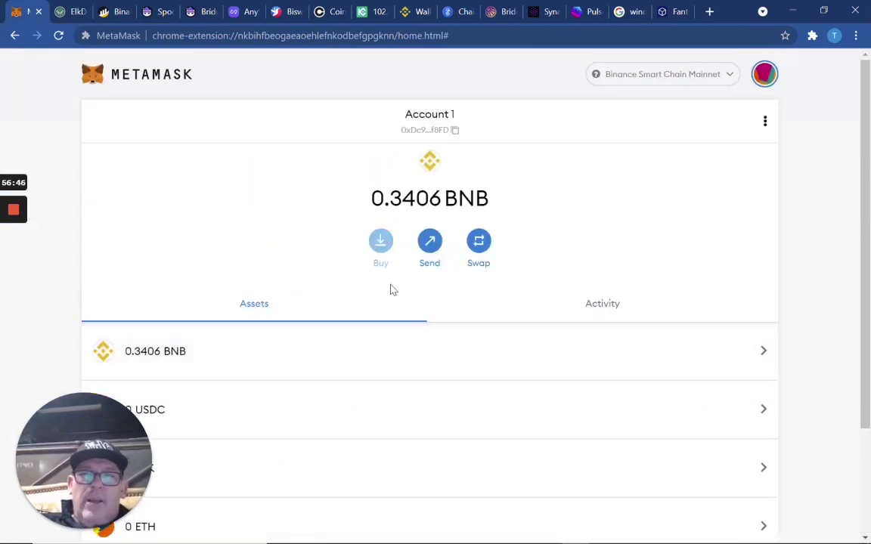
scroll(283, 296, down, 3)
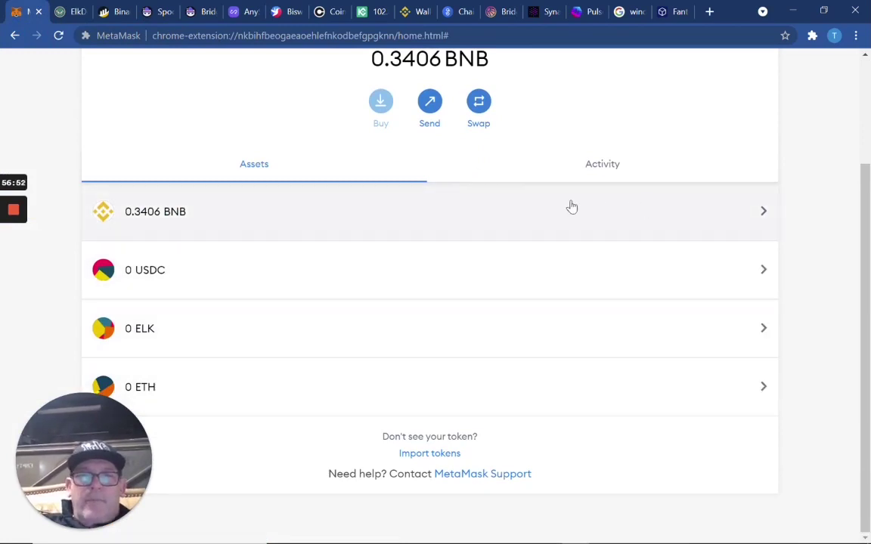
scroll(602, 195, up, 3)
click(702, 77)
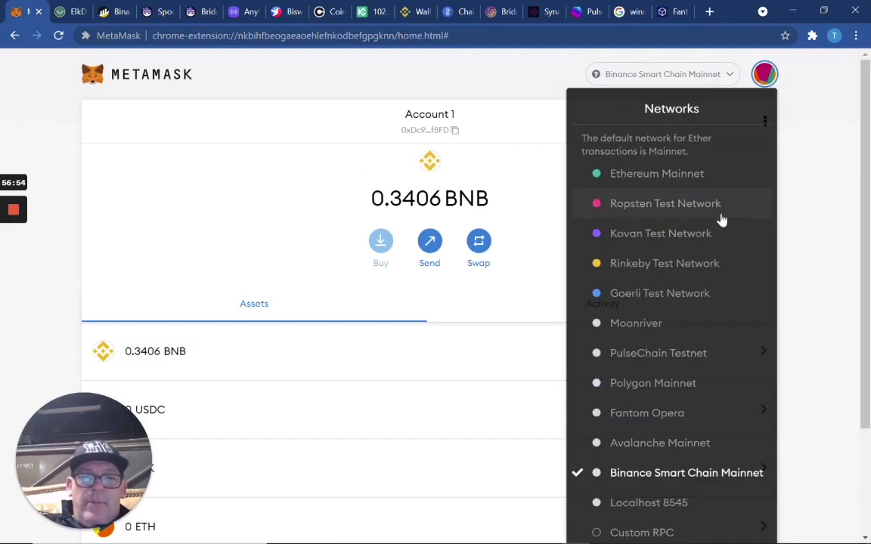
click(710, 413)
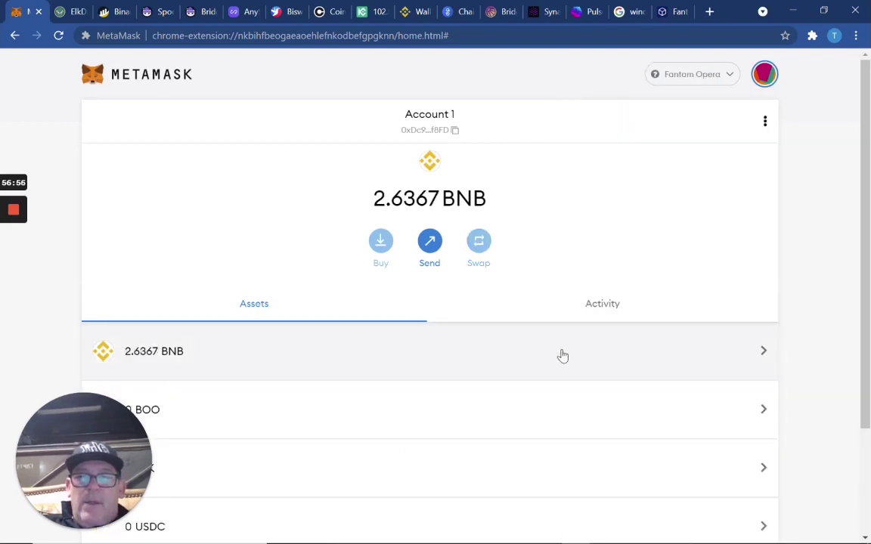
Switch the wallet to Avalanche Mainnet to check its balances
scroll(562, 355, down, 3)
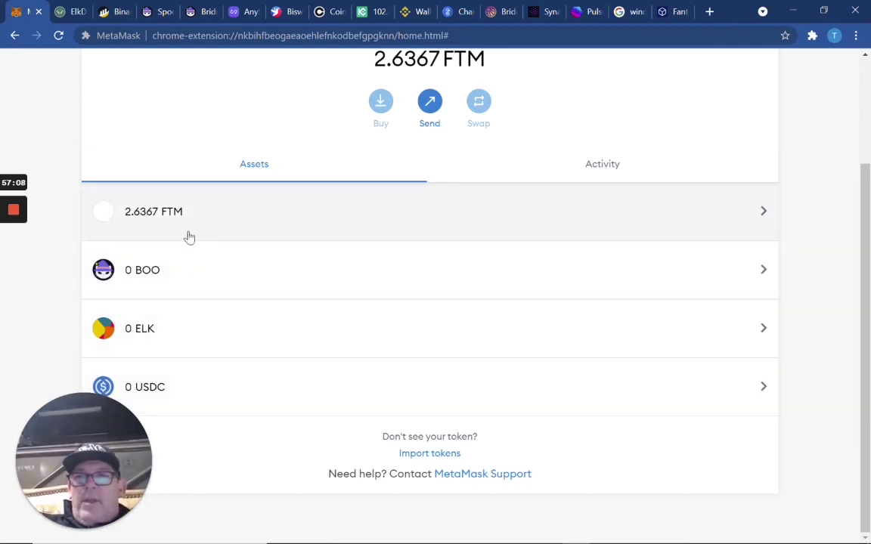
scroll(628, 227, up, 2)
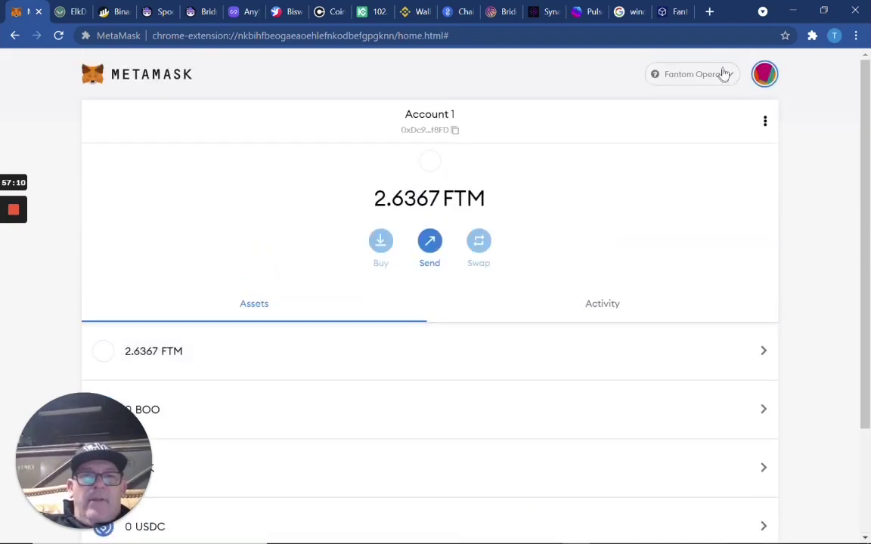
click(722, 74)
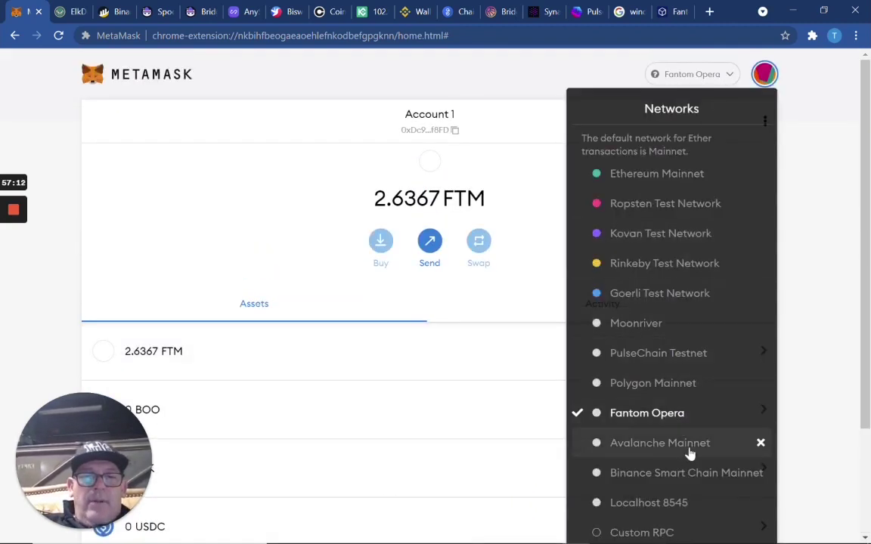
click(692, 449)
Switch the wallet back to Binance Smart Chain Mainnet, showing 0.3406 BNB
scroll(475, 392, down, 1)
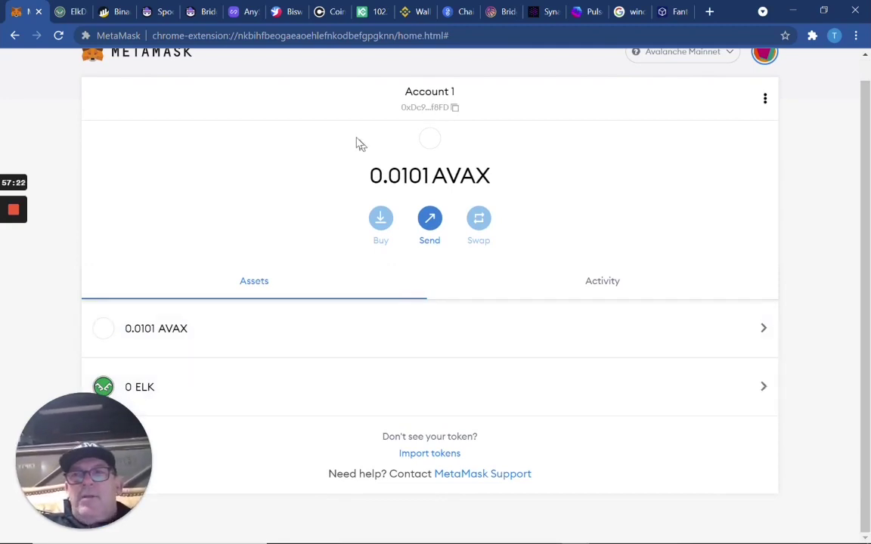
scroll(680, 143, up, 1)
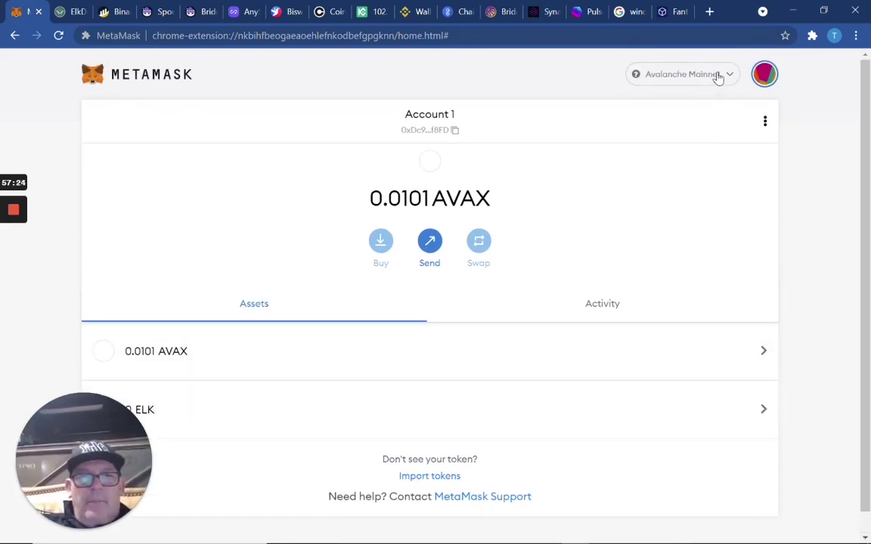
click(717, 76)
click(714, 473)
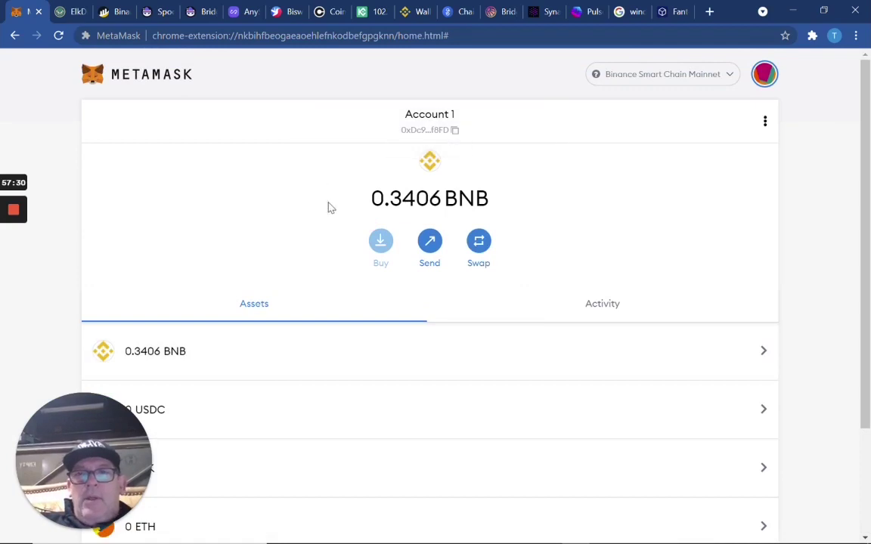
click(374, 20)
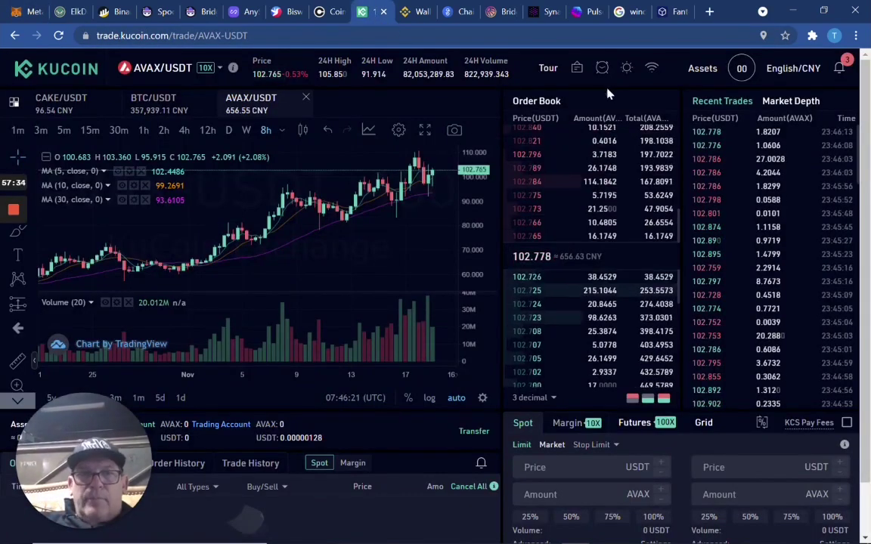
Filter the KuCoin Main Account coin list to 'bnb' and open BNB's deposit page
mouse_move(703, 72)
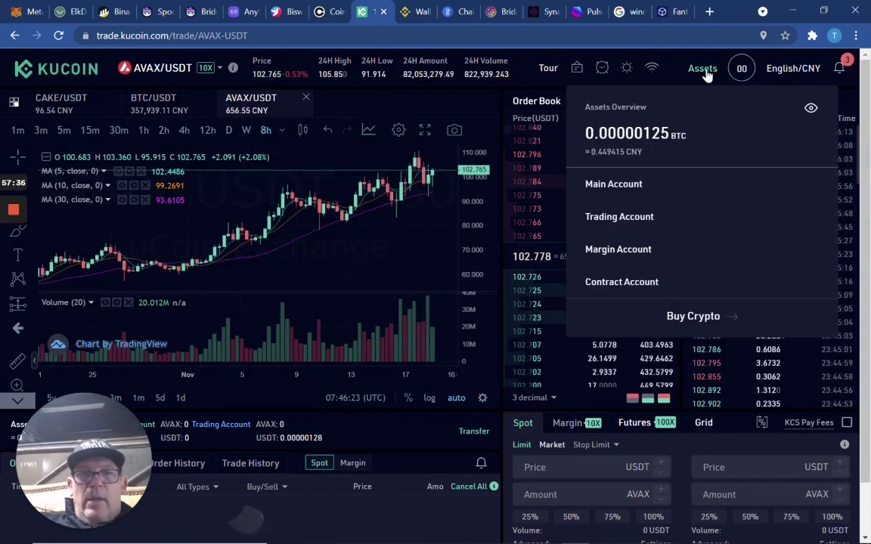
click(642, 183)
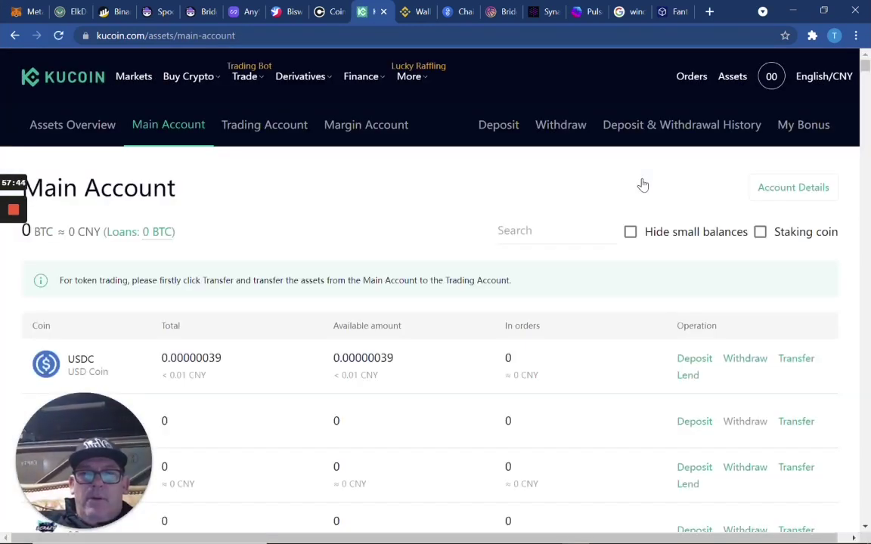
click(529, 230)
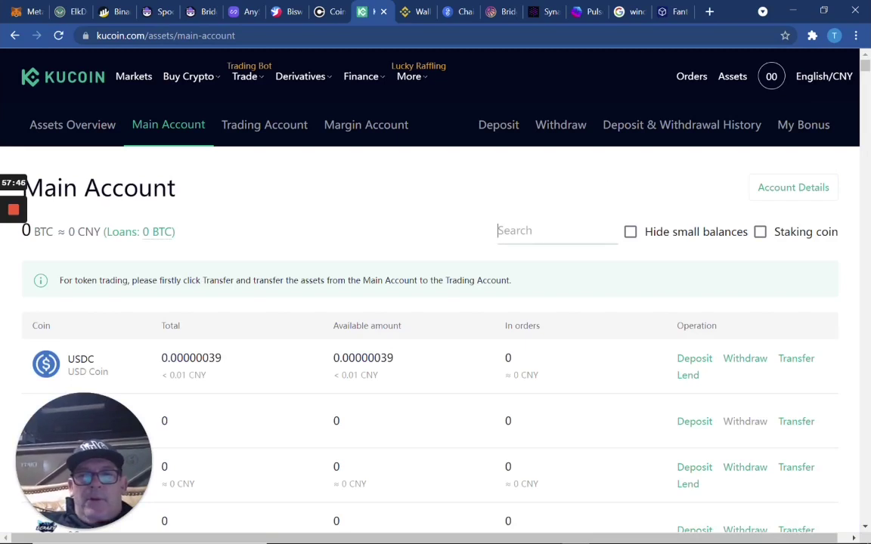
text(bnb)
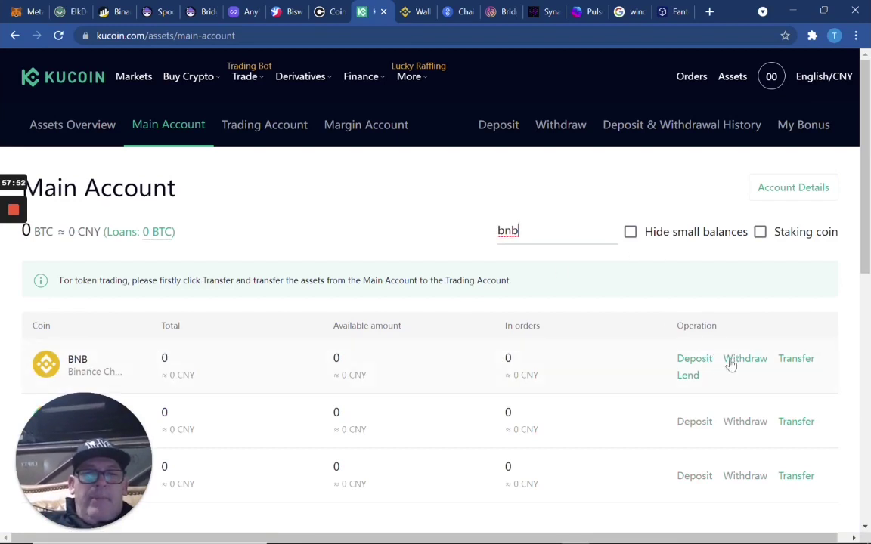
click(696, 360)
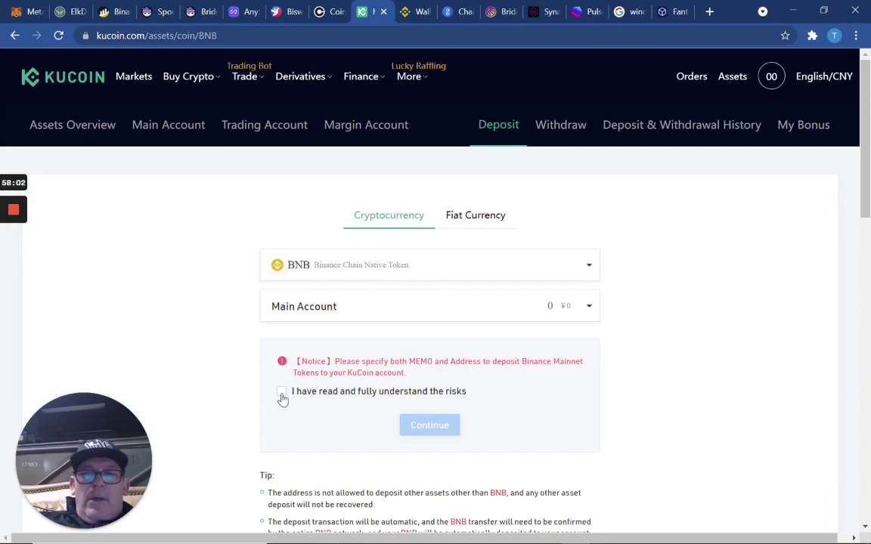
Accept the deposit risk notice and copy the BNB deposit address for the BEP20 network
click(588, 264)
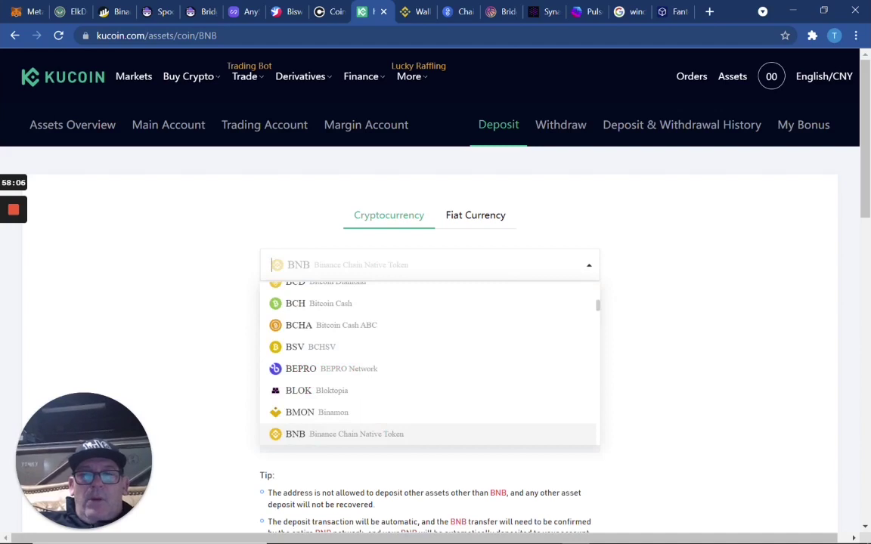
click(693, 281)
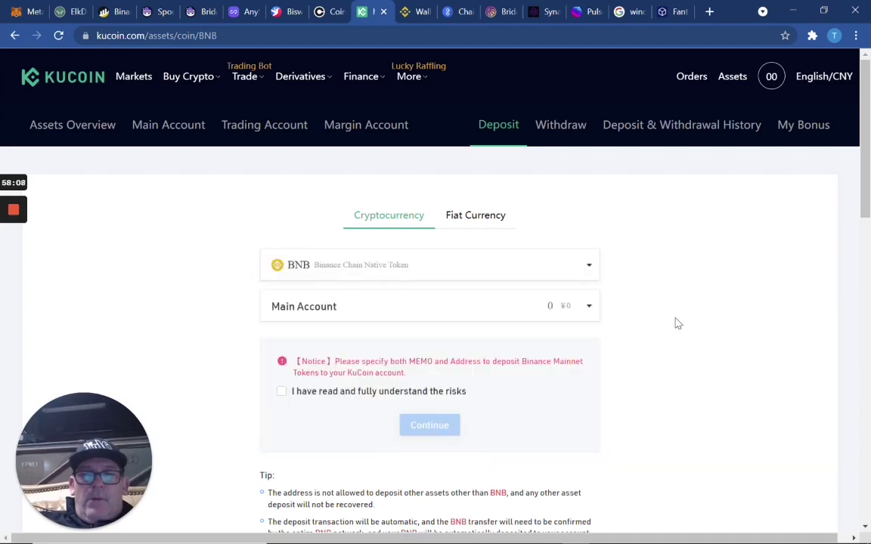
scroll(677, 323, down, 2)
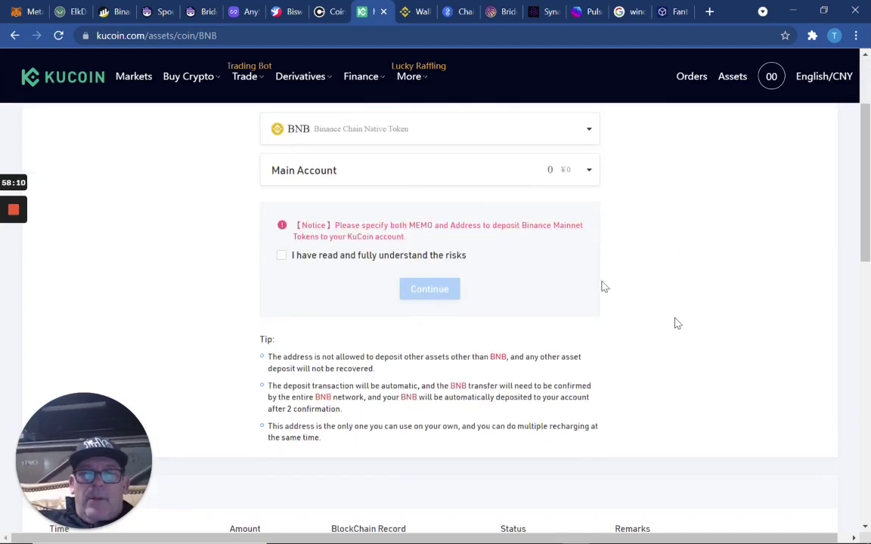
click(284, 259)
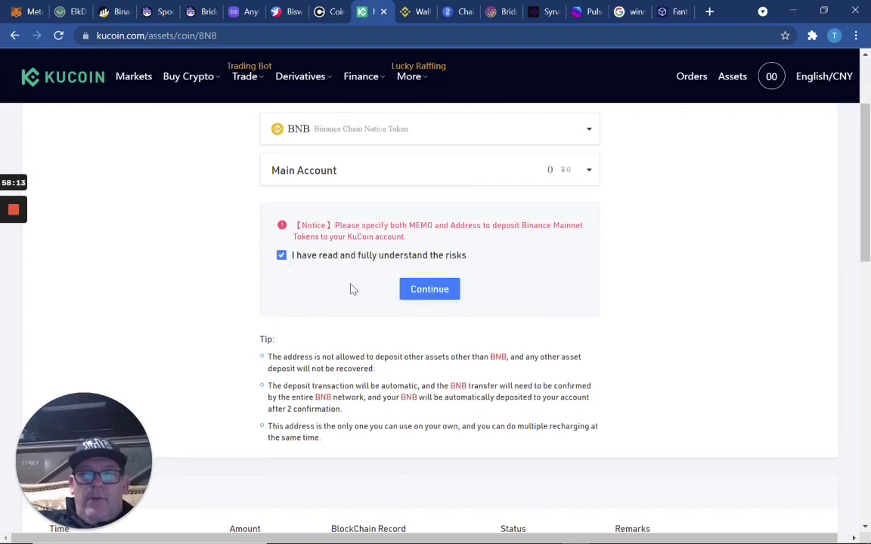
click(442, 291)
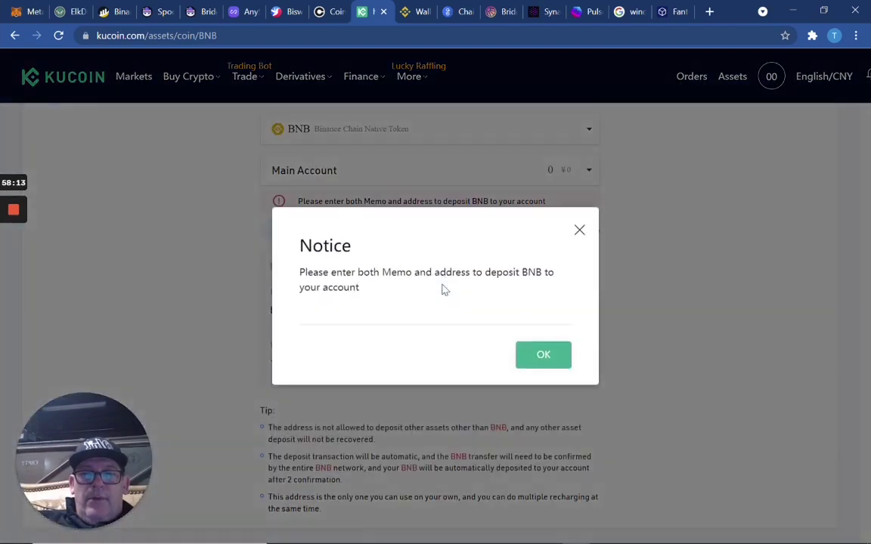
click(554, 354)
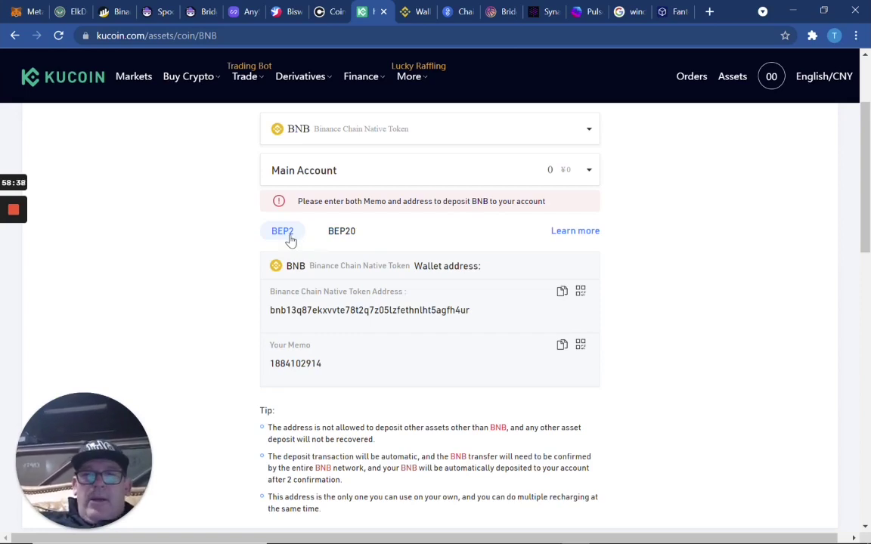
click(338, 234)
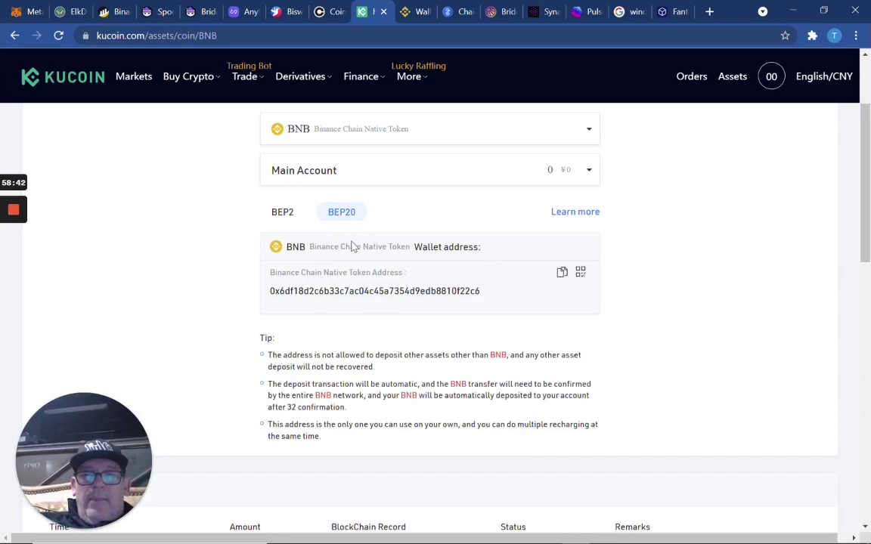
click(561, 275)
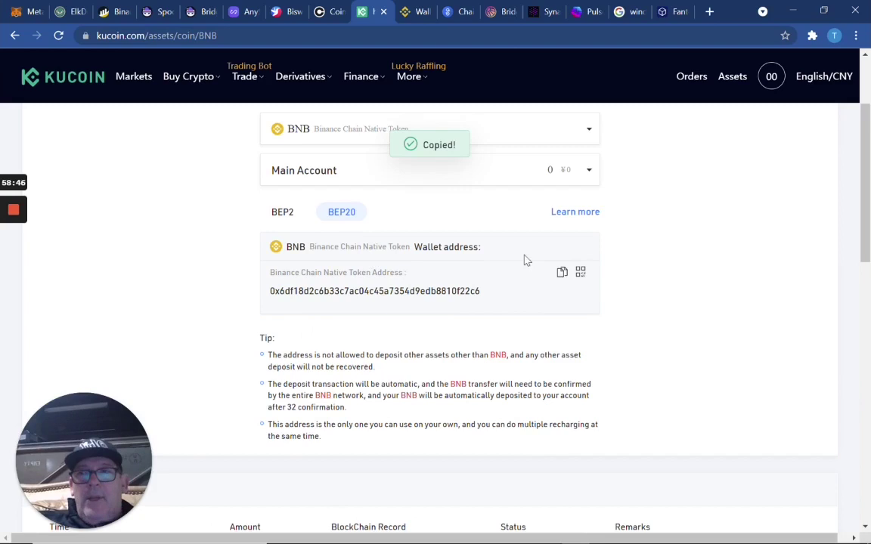
Send the full 0.340448 BNB from MetaMask to the pasted KuCoin deposit address and confirm it
click(31, 14)
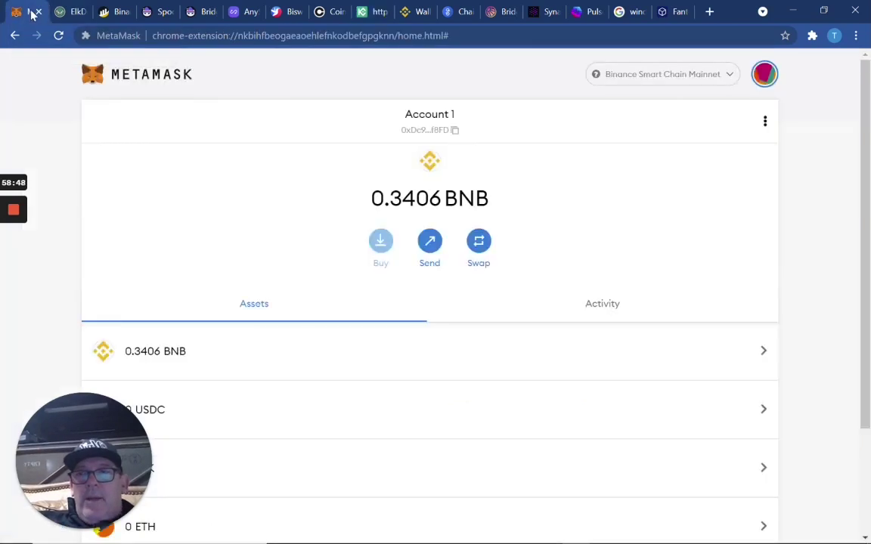
scroll(305, 346, down, 2)
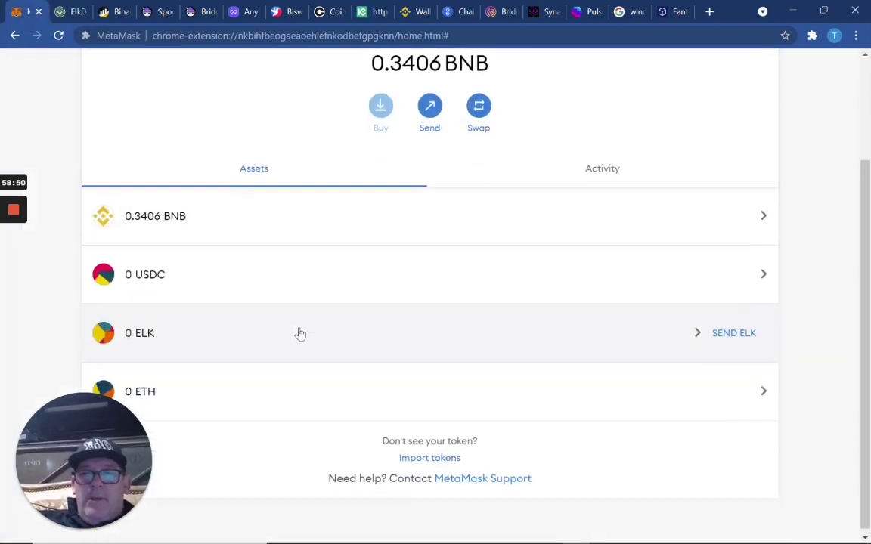
click(334, 223)
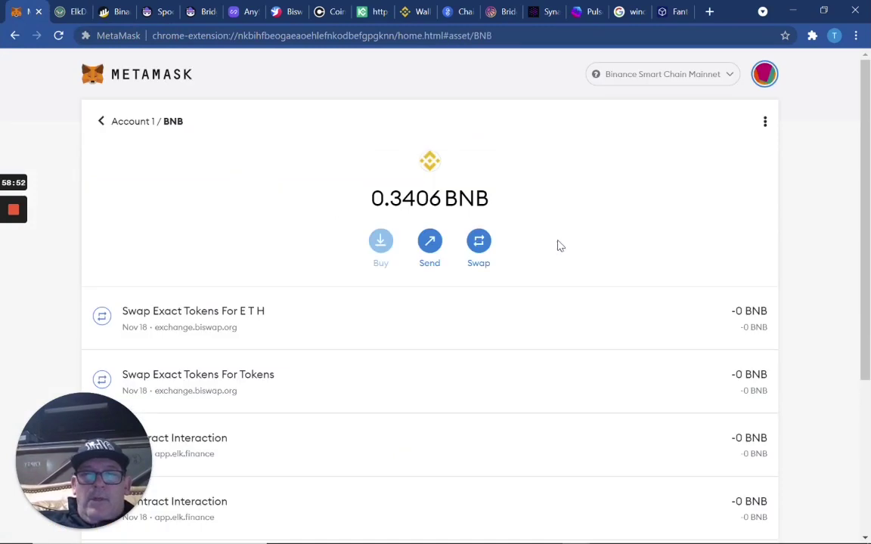
click(430, 246)
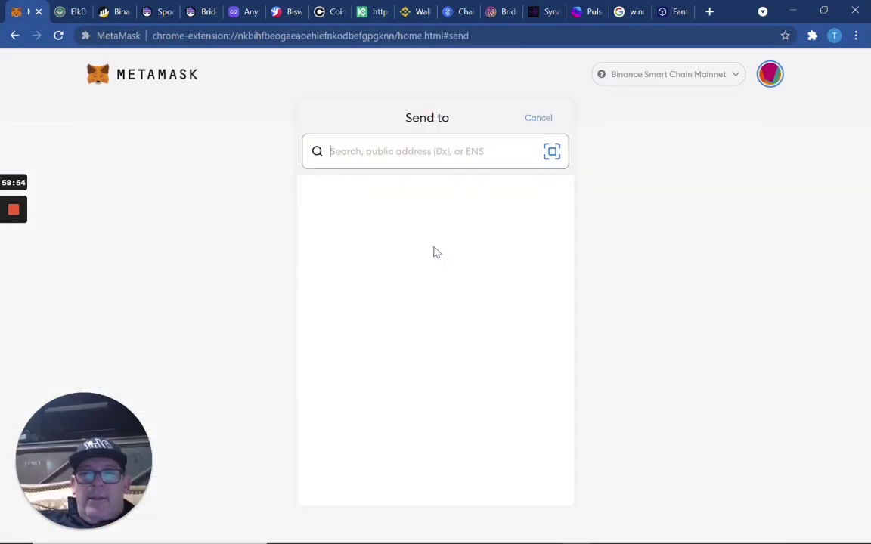
right_click(398, 155)
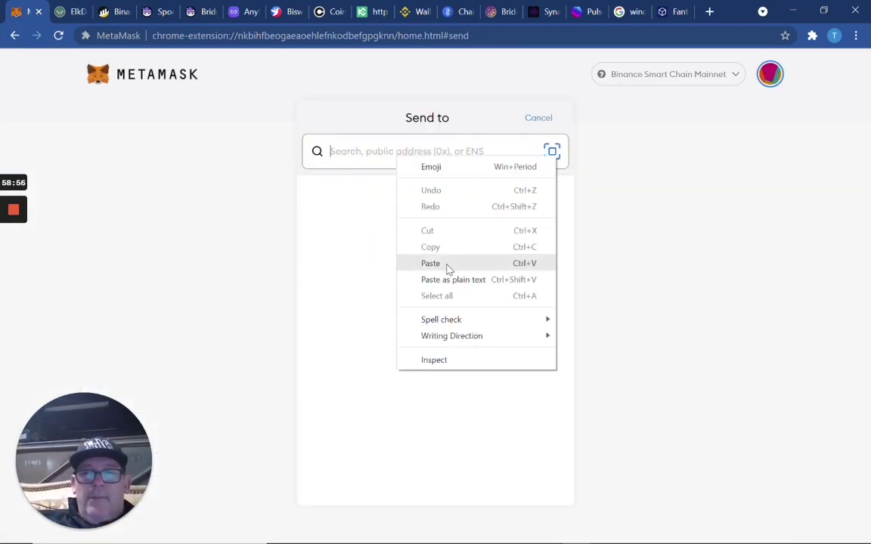
click(446, 264)
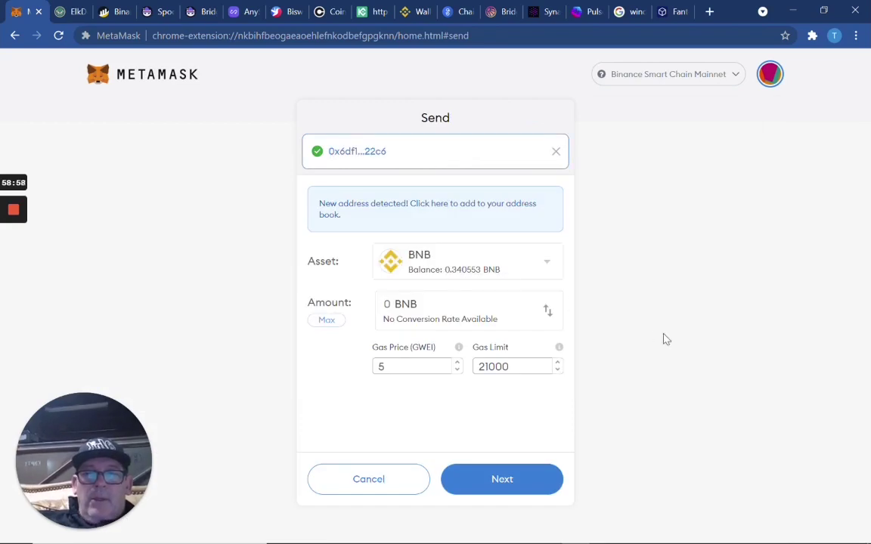
click(331, 324)
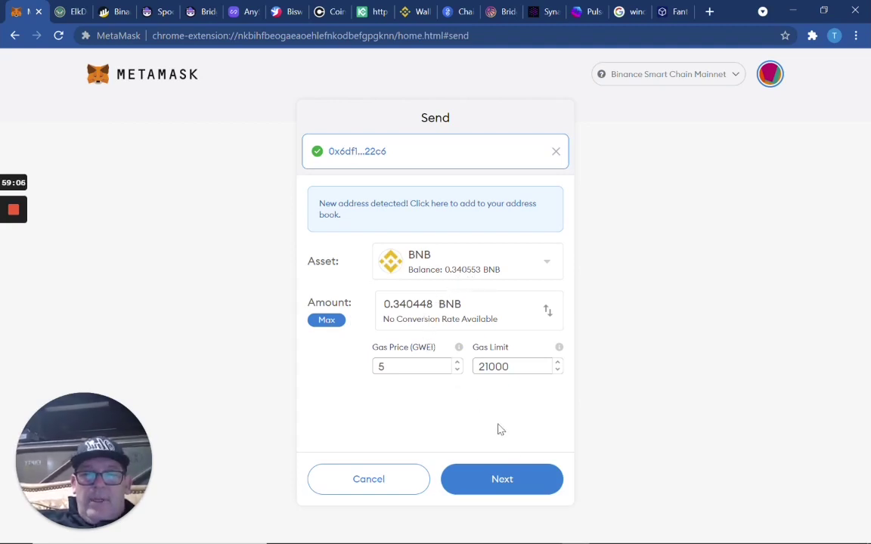
click(519, 481)
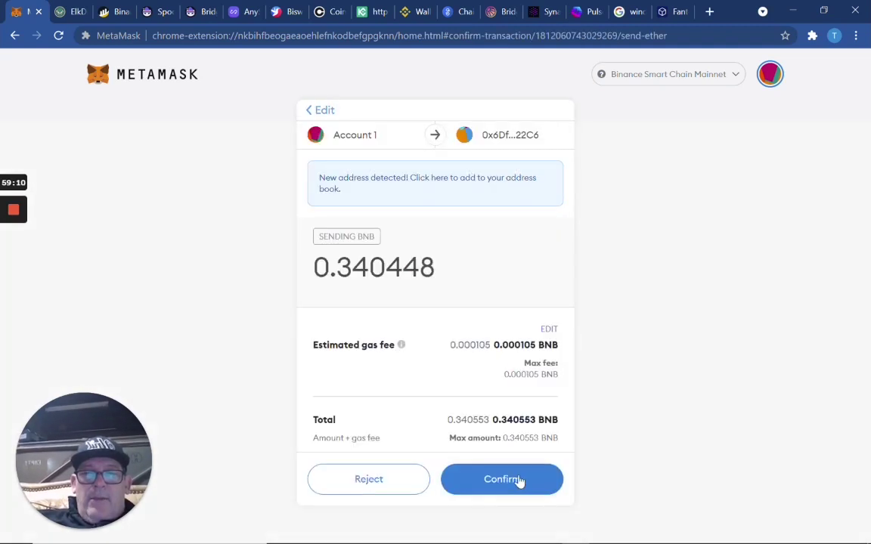
click(520, 480)
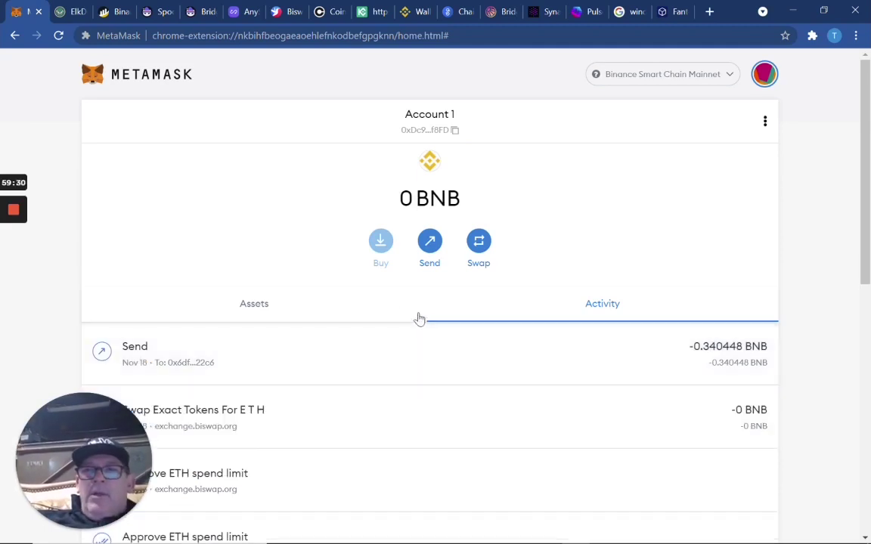
Look through the BNB BEP20 deposit page's deposit history for the incoming 0.340448 BNB
click(380, 12)
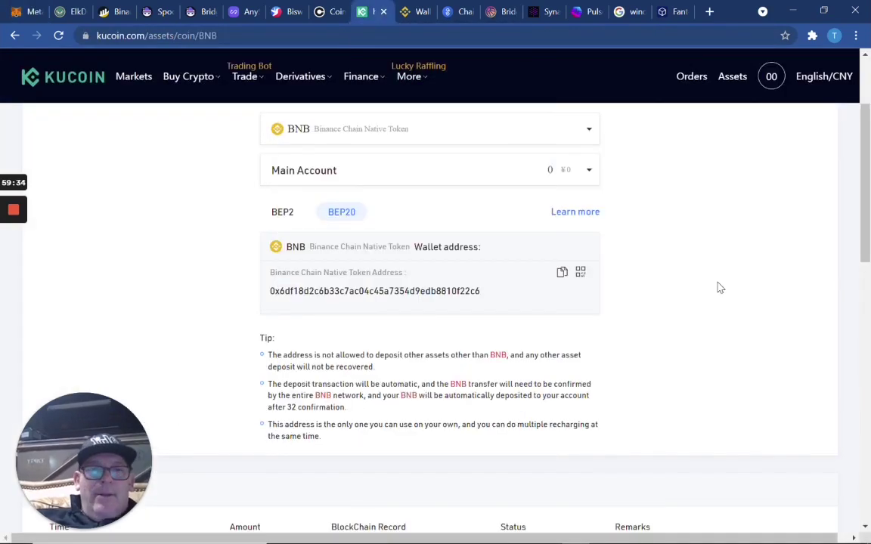
scroll(719, 287, down, 4)
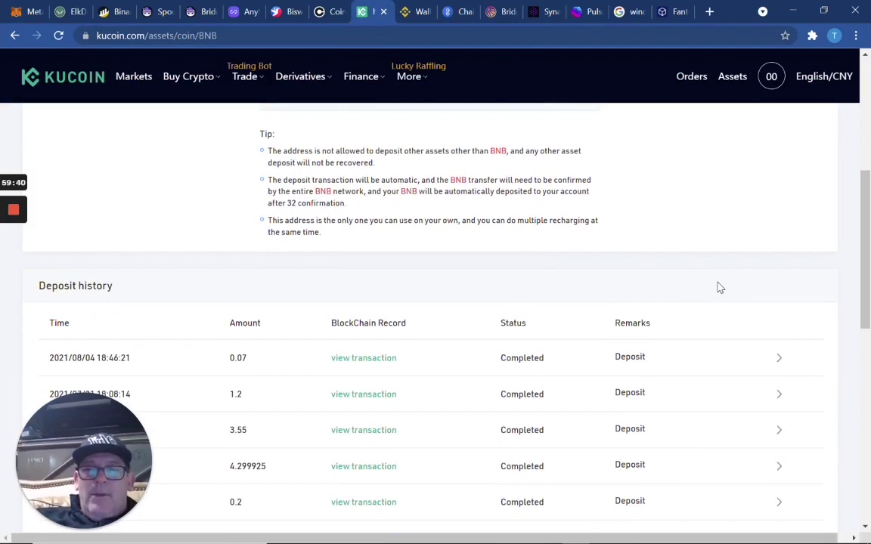
scroll(720, 288, down, 1)
scroll(719, 287, up, 3)
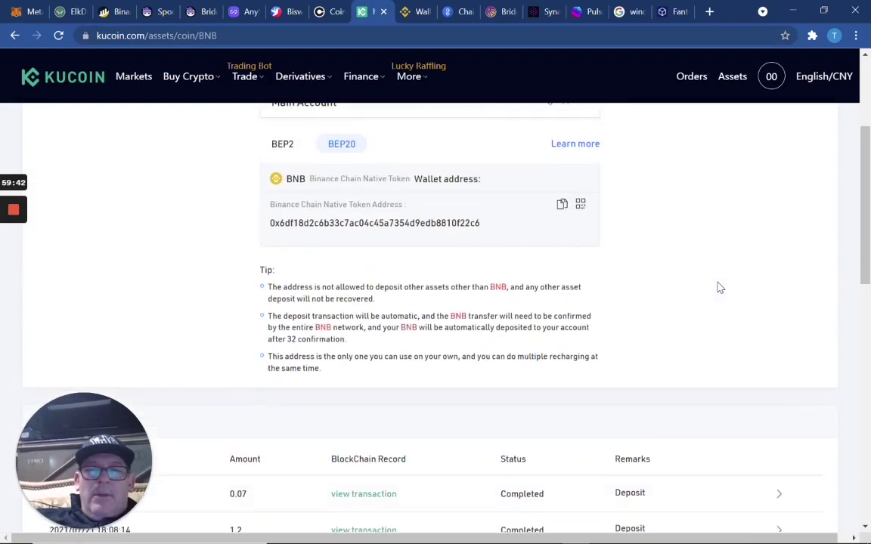
scroll(719, 287, up, 3)
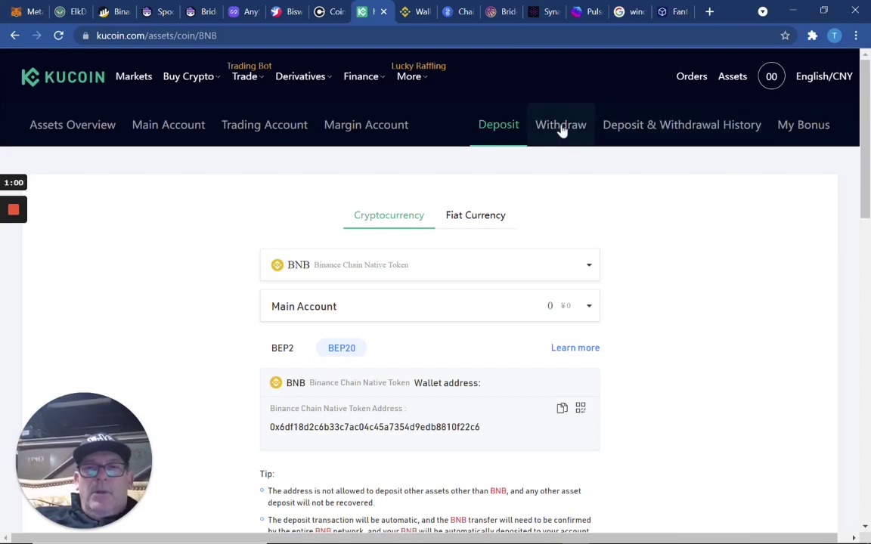
mouse_move(733, 81)
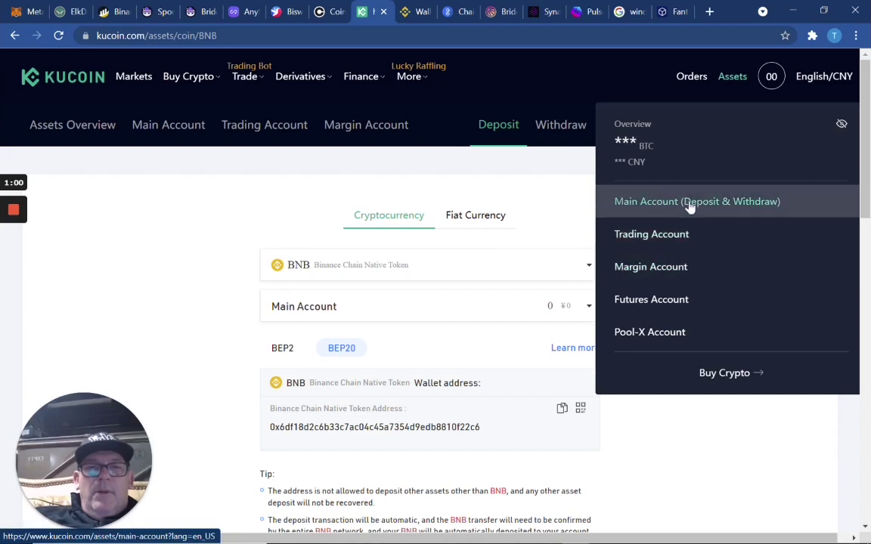
Open KuCoin's Main Account (Deposit & Withdraw) balances and filter them by 'bnb'
click(689, 202)
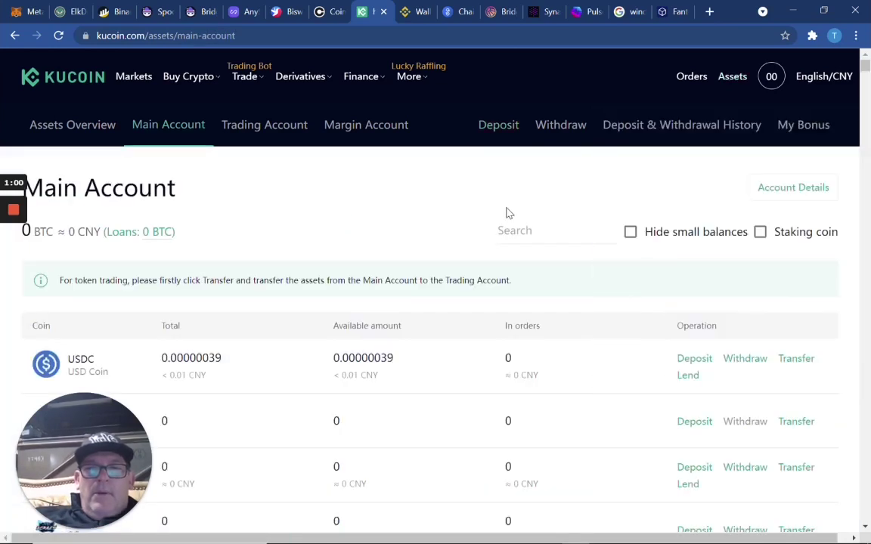
click(505, 231)
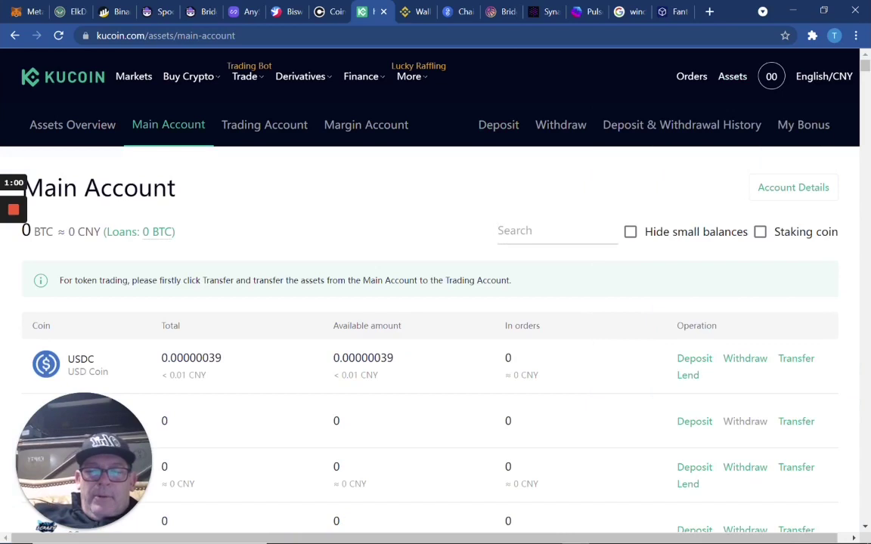
text(bnb)
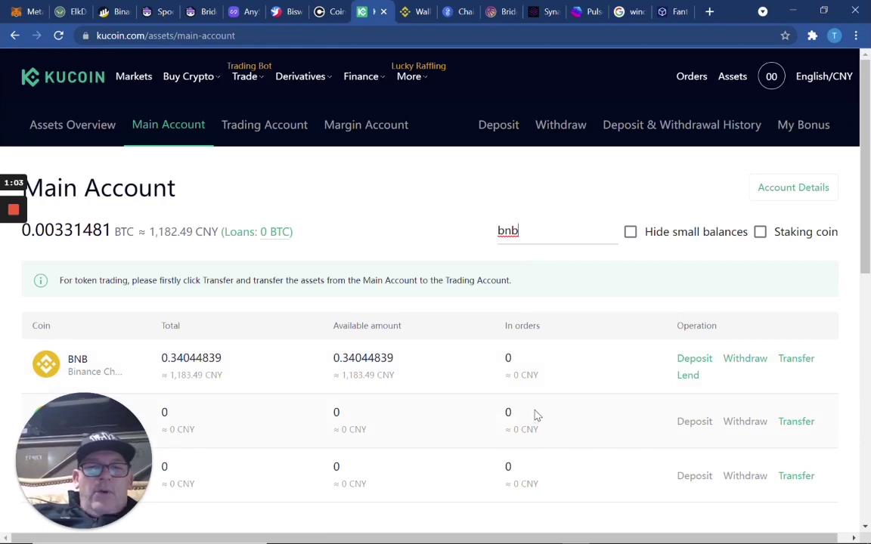
Transfer all 0.34044839 BNB from the Main Account to the Trading Account
click(799, 360)
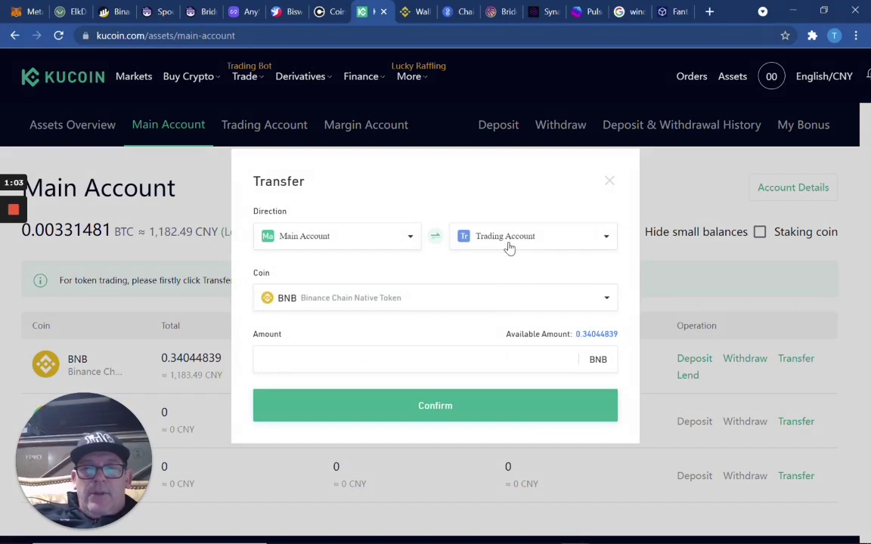
click(597, 336)
click(539, 421)
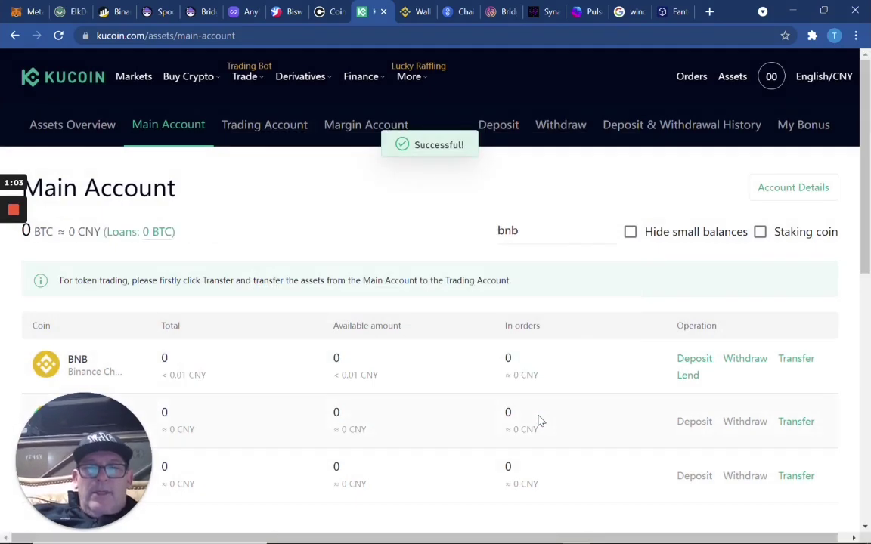
View the Trading Account balances and go to the BNB/USDT spot trading market
mouse_move(736, 83)
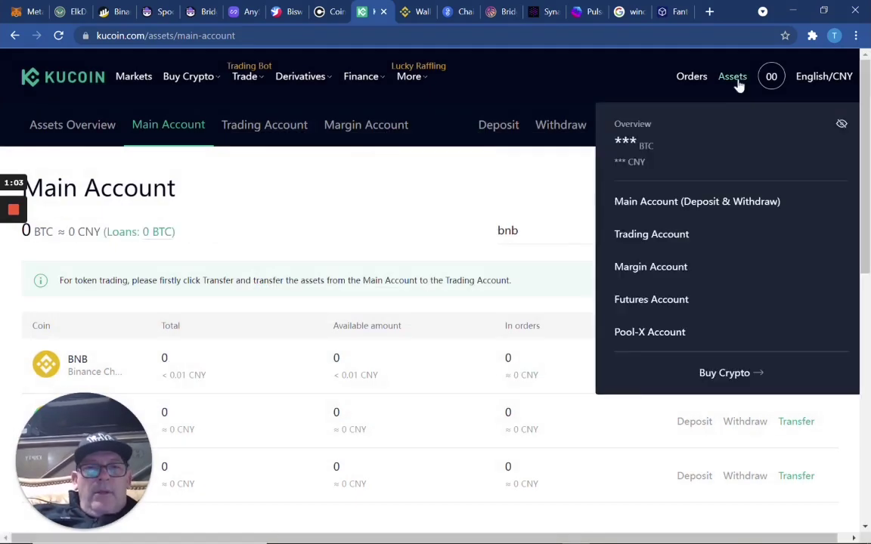
click(663, 235)
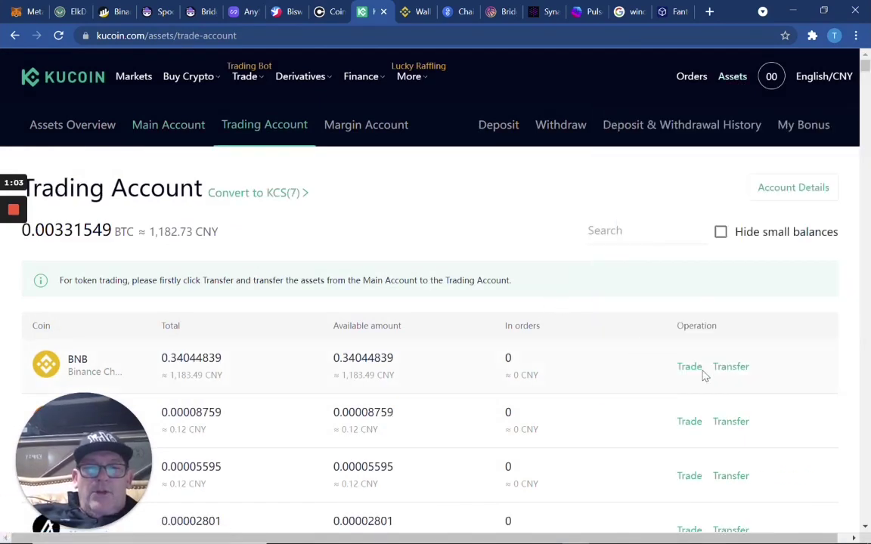
mouse_move(694, 375)
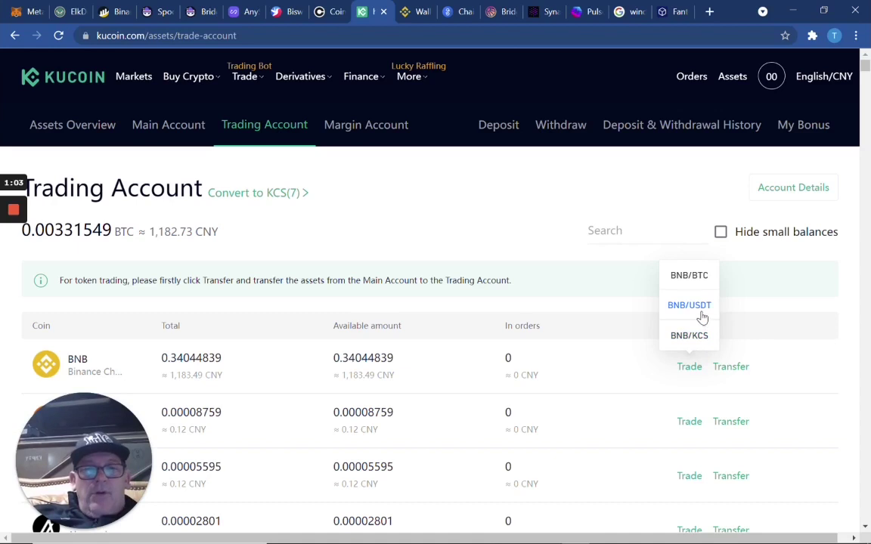
click(701, 313)
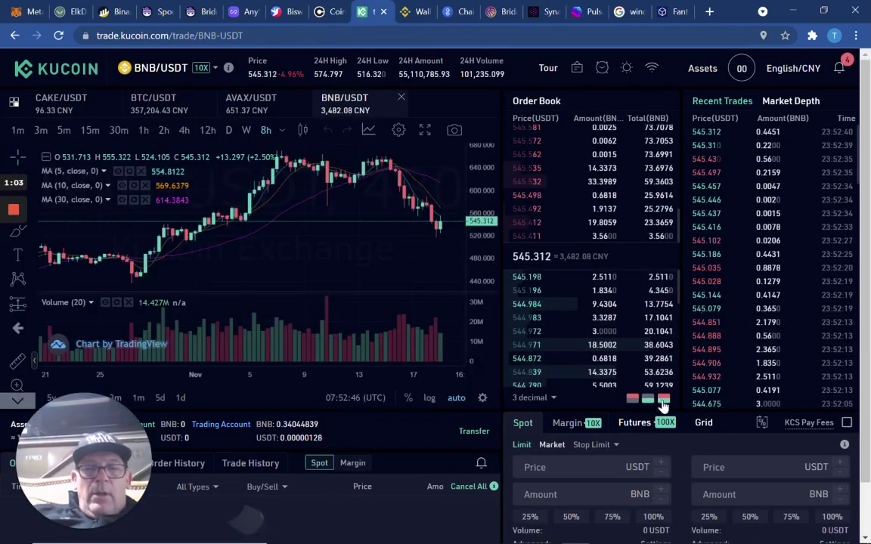
Market-sell 100% of the BNB (0.3404) on BNB/USDT, yielding about 185.30 USDT
scroll(660, 408, down, 1)
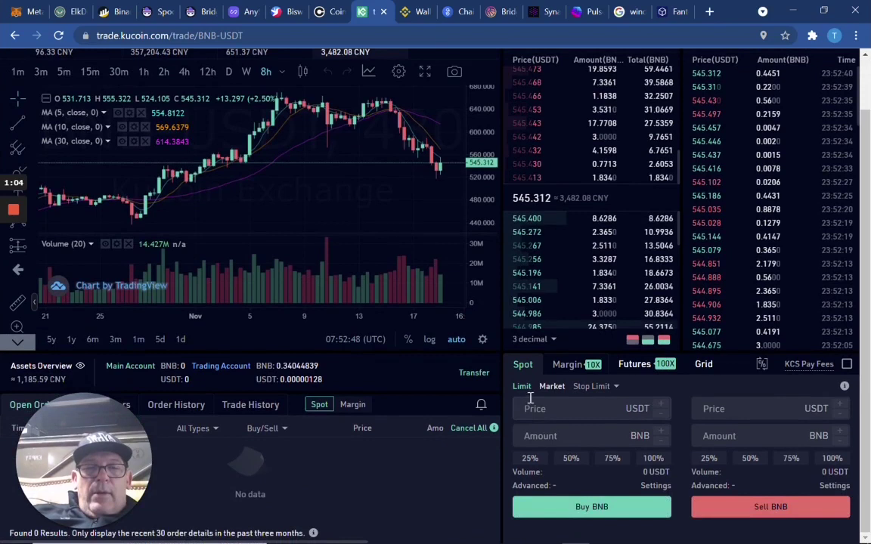
click(553, 386)
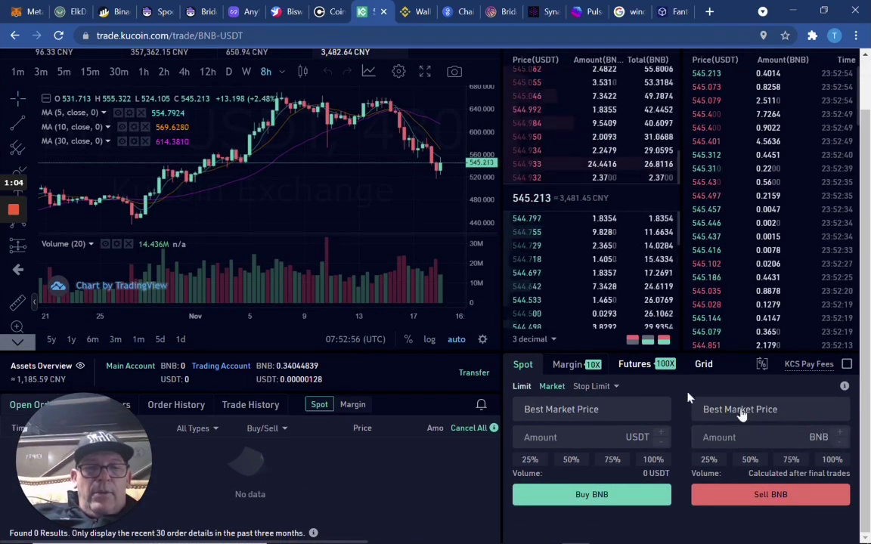
click(833, 461)
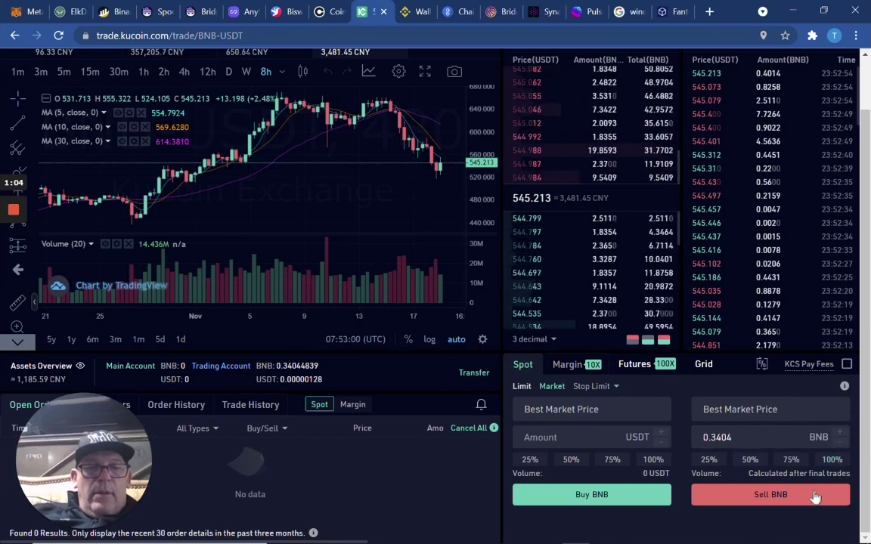
click(815, 495)
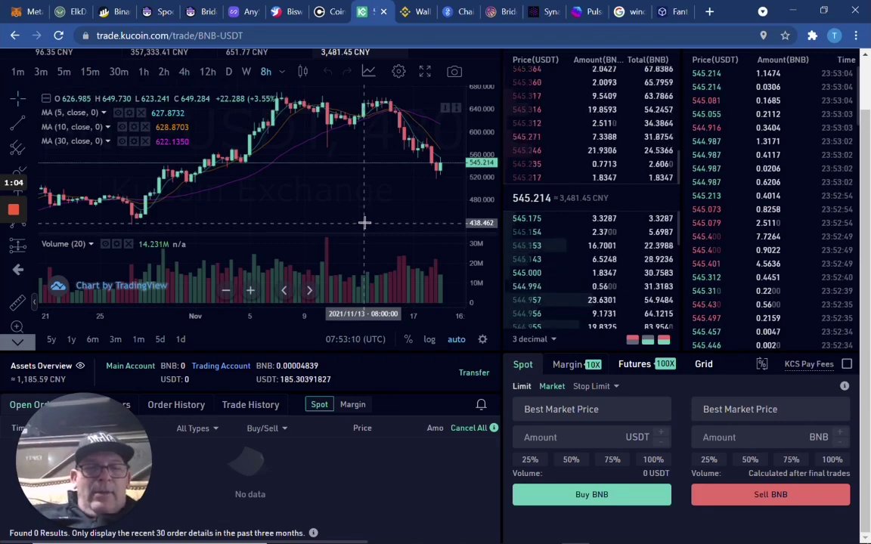
scroll(327, 270, up, 3)
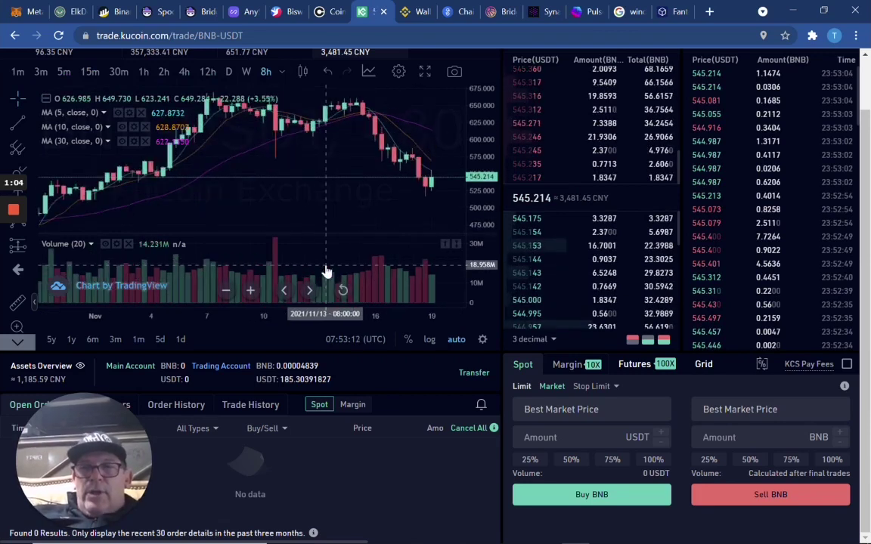
scroll(510, 225, up, 1)
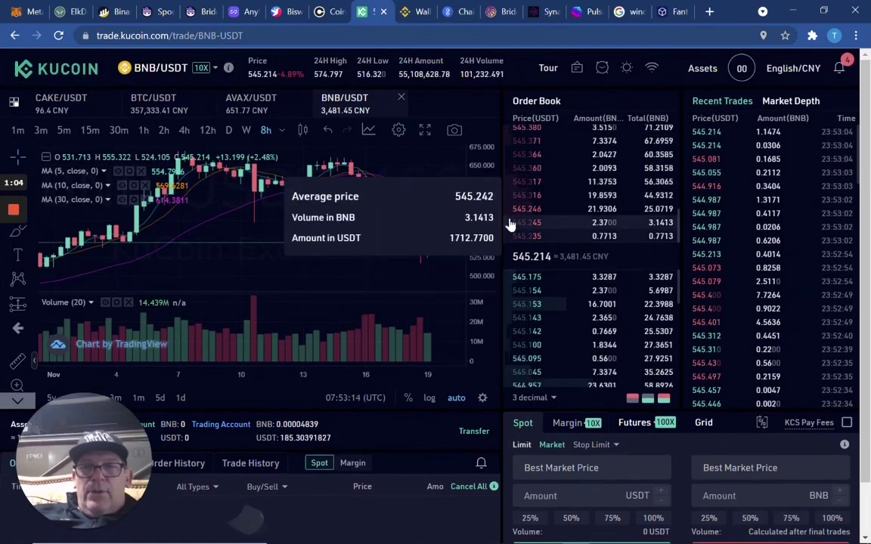
Market-buy AVAX with 100% of the USDT on the AVAX/USDT market
click(274, 112)
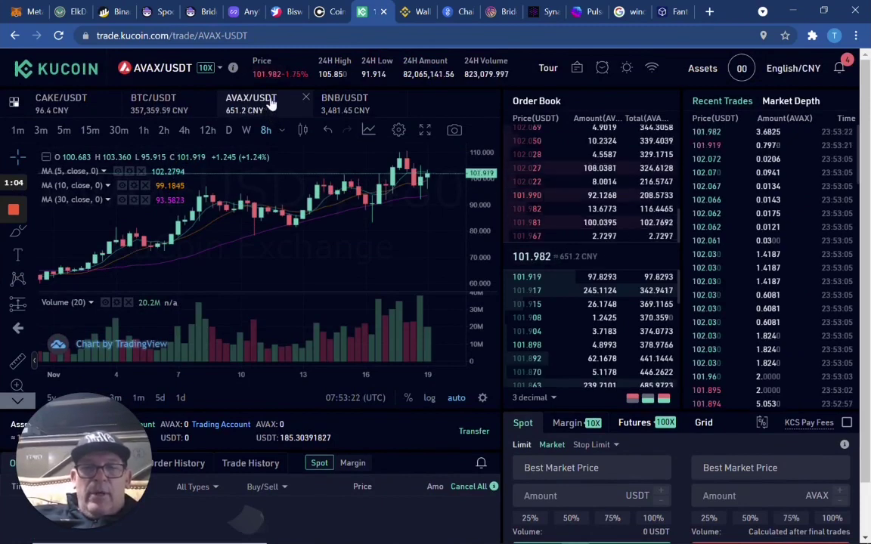
mouse_move(521, 230)
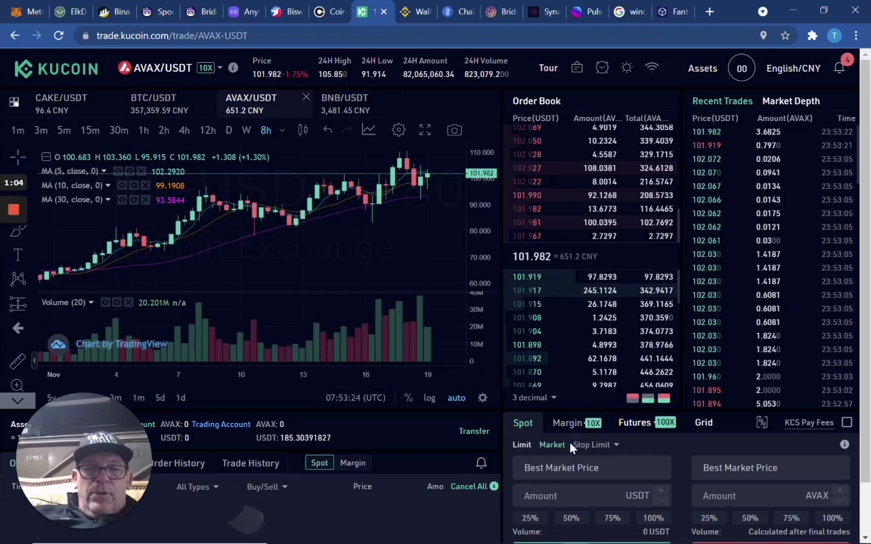
scroll(690, 469, down, 2)
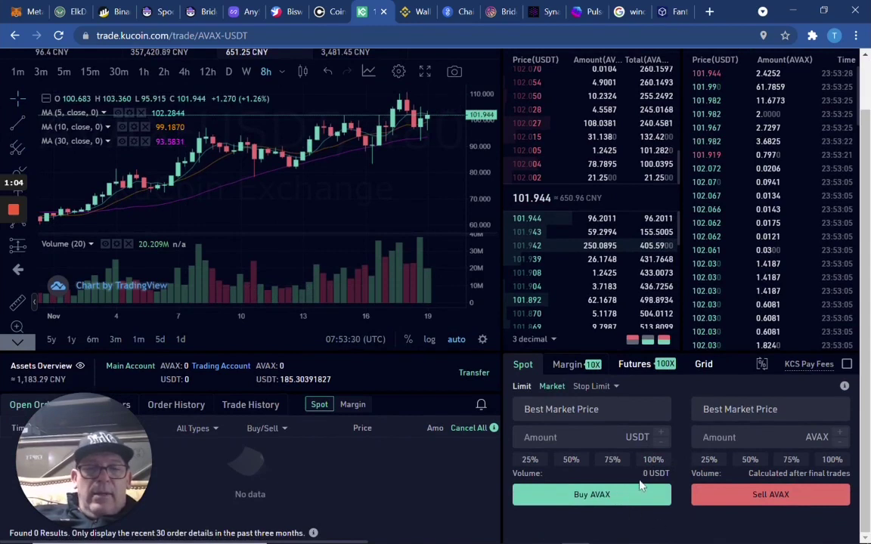
click(652, 459)
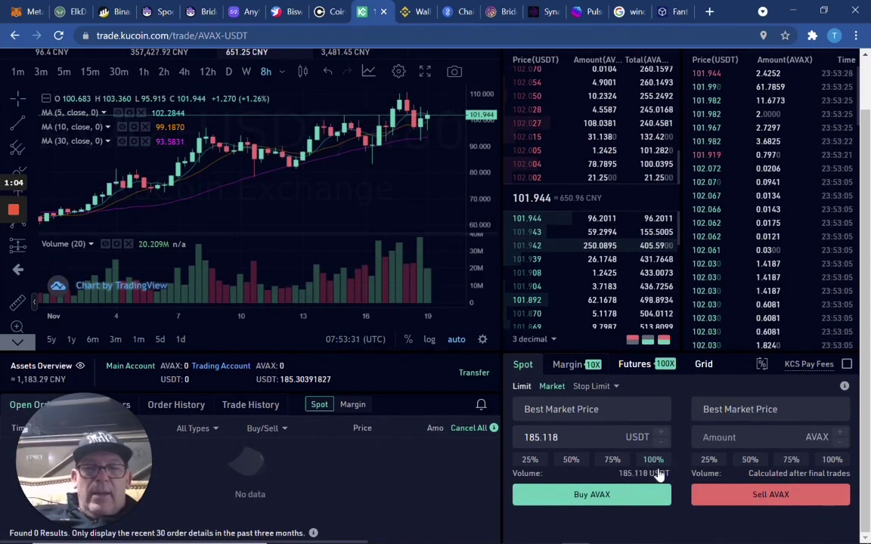
click(614, 495)
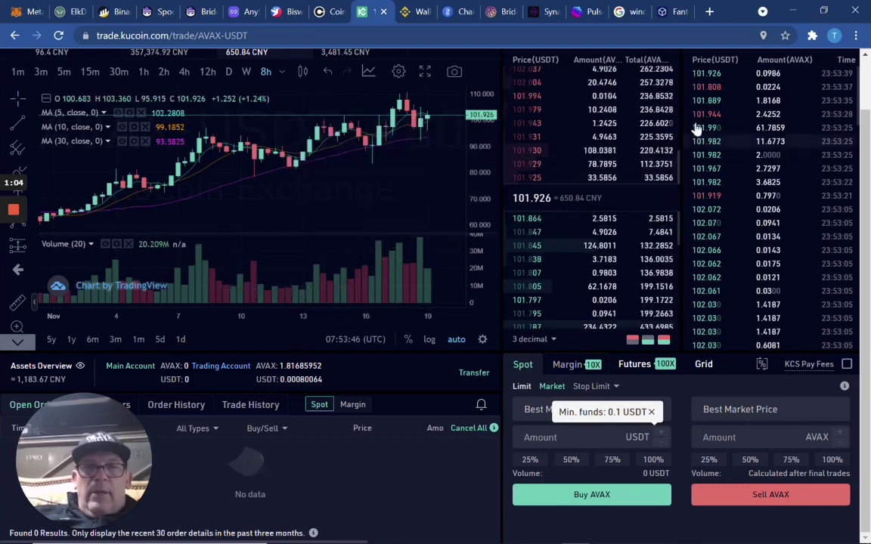
Check the Trading Account balances, now showing 1.81685952 AVAX
scroll(454, 348, up, 2)
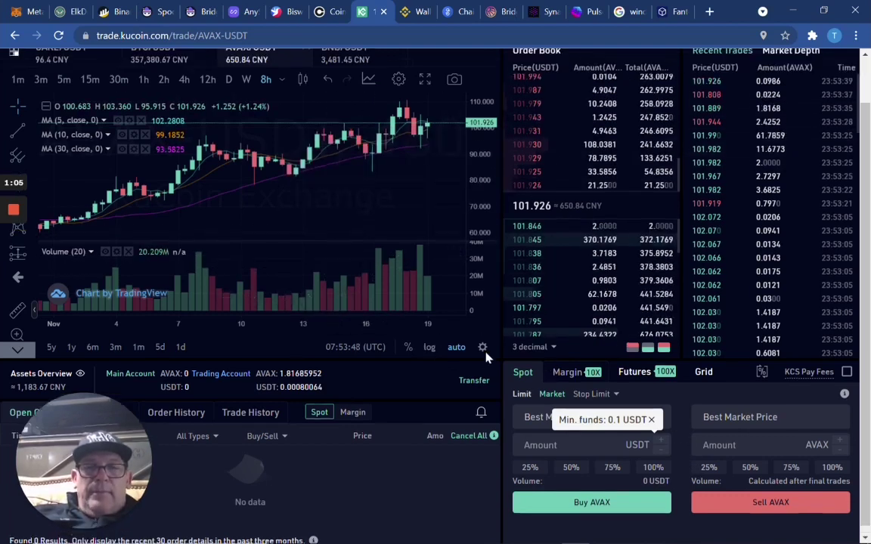
mouse_move(702, 70)
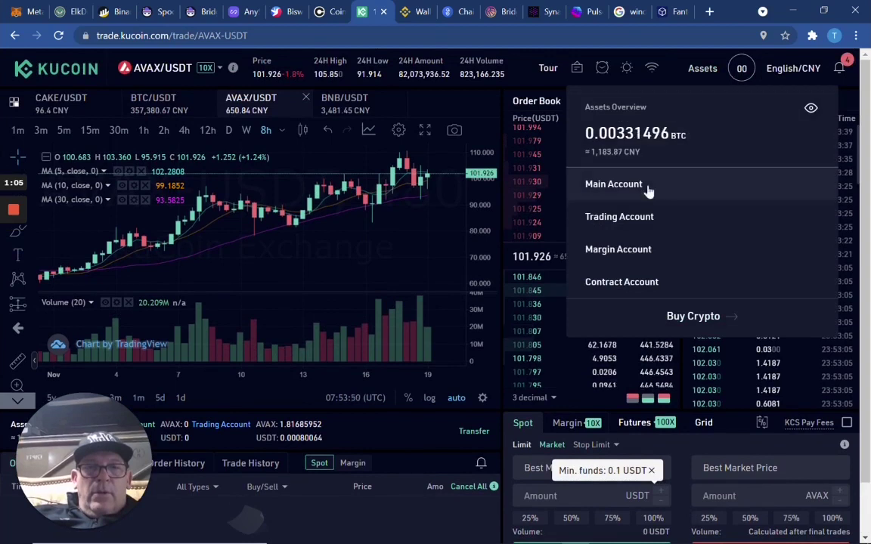
click(635, 219)
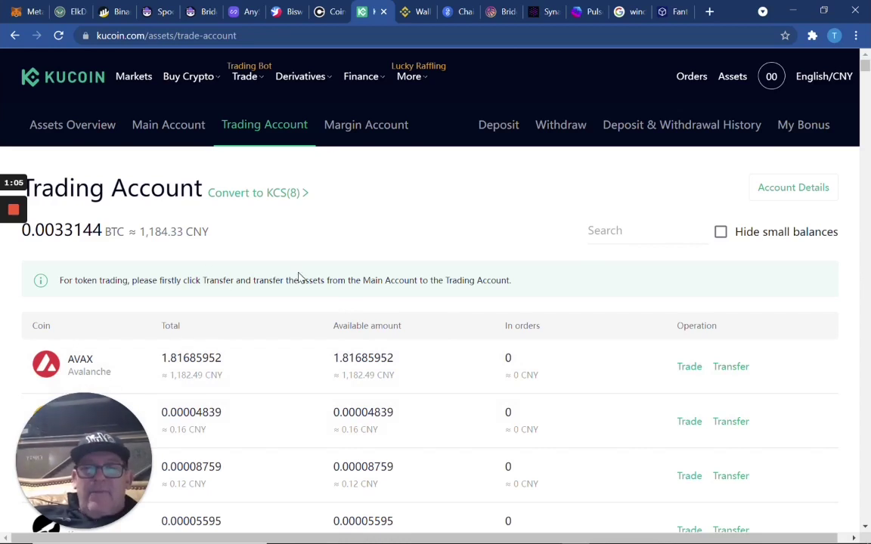
Transfer all 1.81685952 AVAX from the Trading Account to the Main Account
click(730, 367)
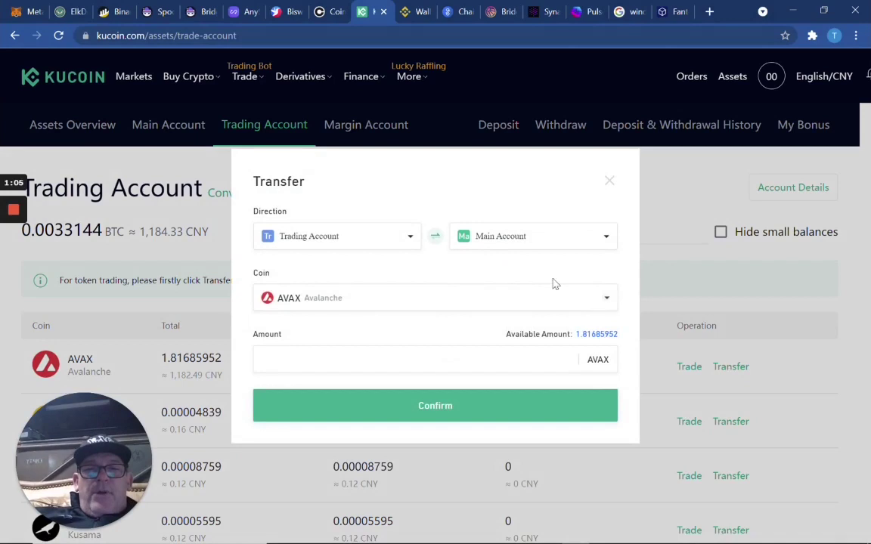
click(594, 336)
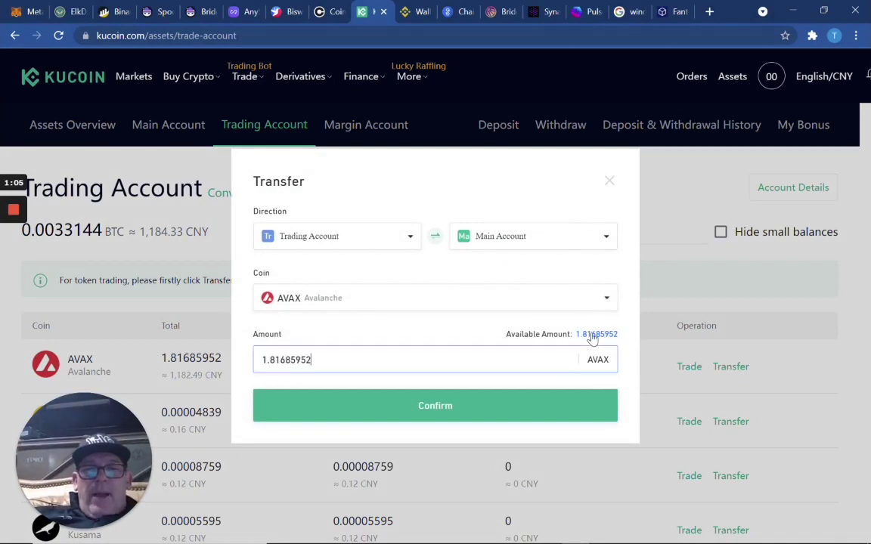
click(565, 411)
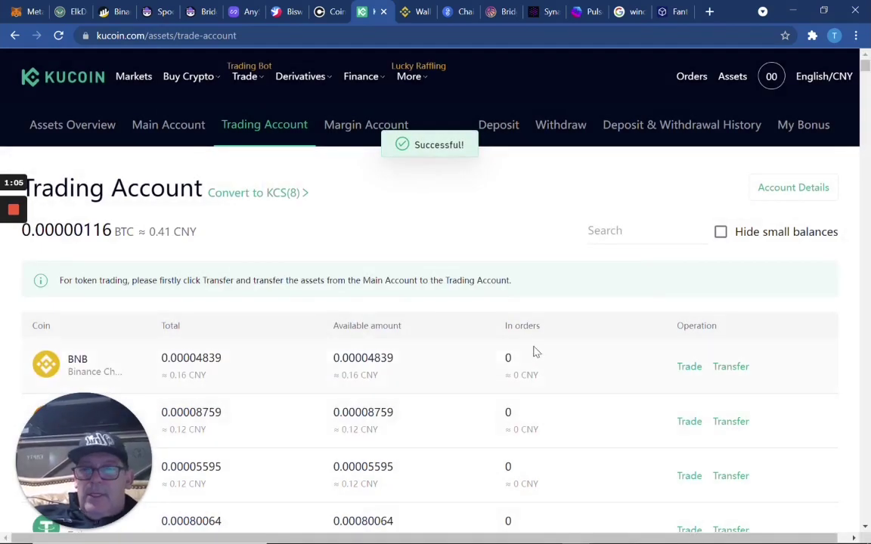
Verify the AVAX in the Main Account balances, then return to the MetaMask wallet
mouse_move(732, 79)
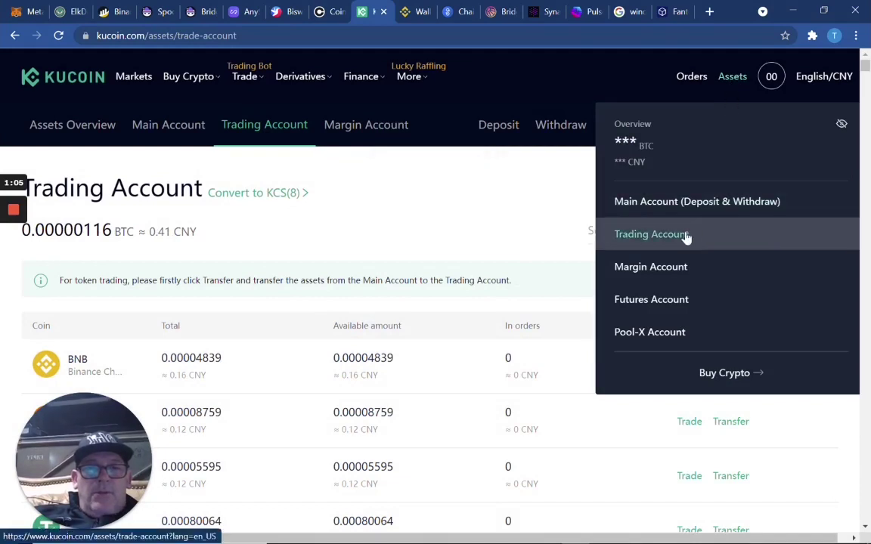
click(683, 211)
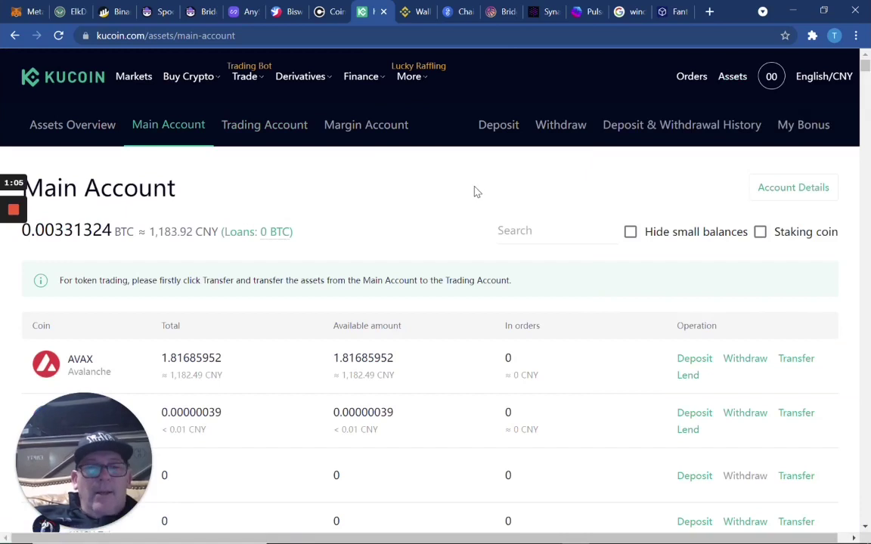
scroll(476, 189, down, 2)
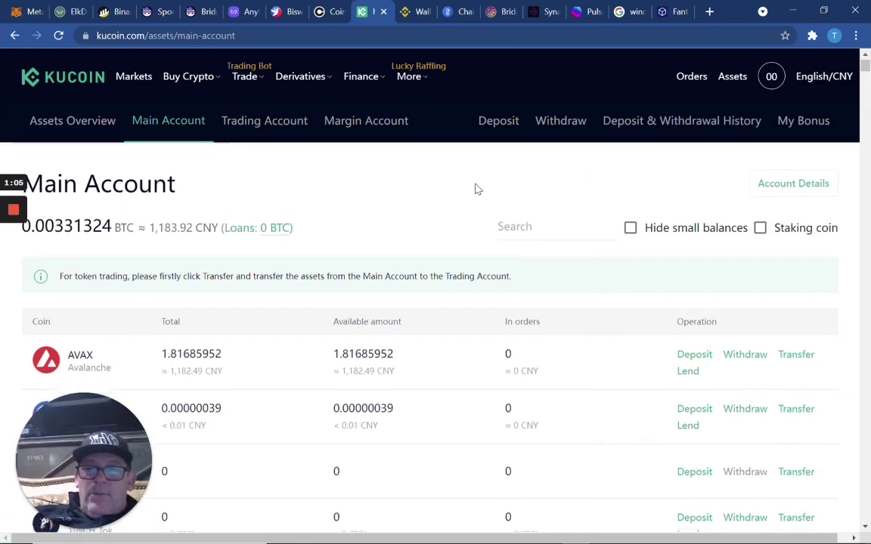
scroll(476, 189, up, 2)
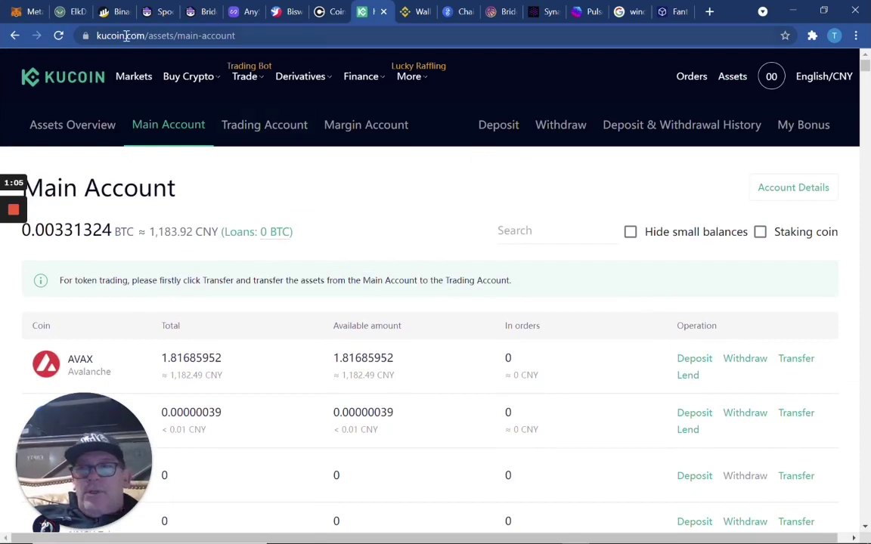
click(31, 21)
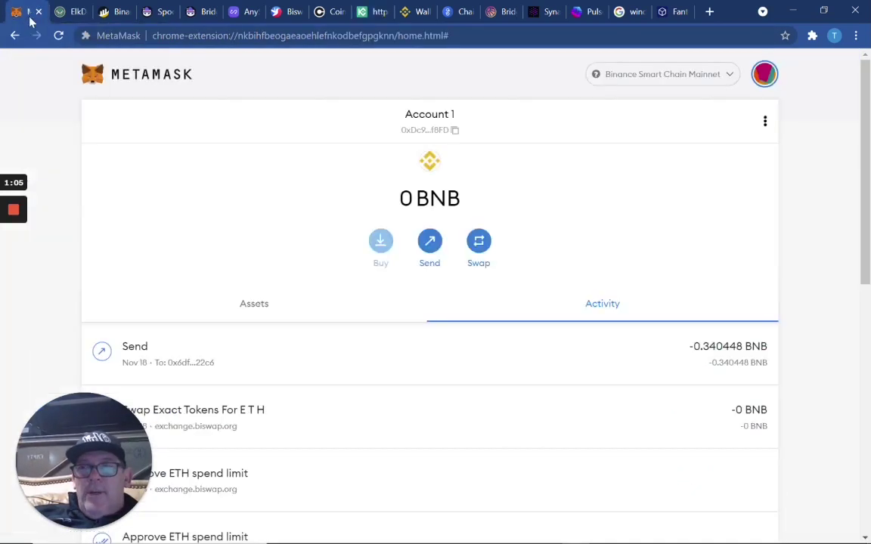
Switch MetaMask to Avalanche Mainnet, copy the Account 1 address, and go back to KuCoin
click(719, 78)
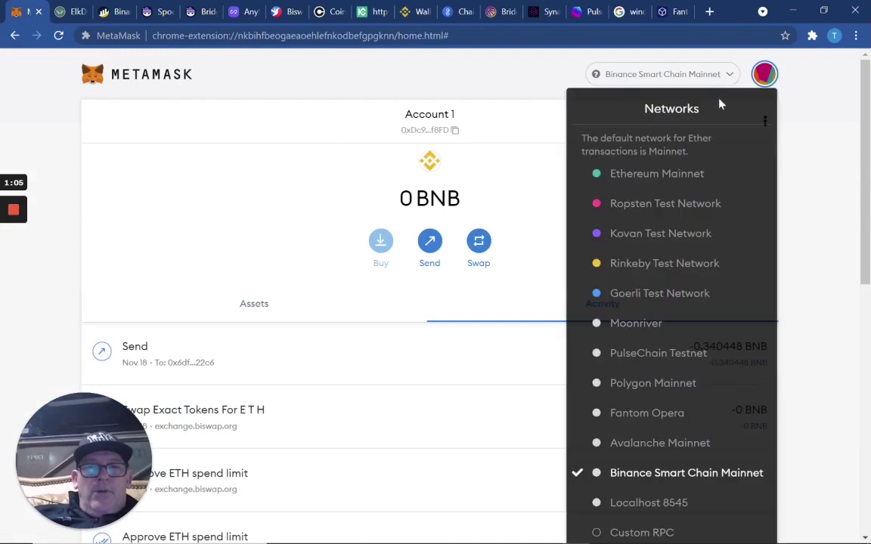
click(697, 448)
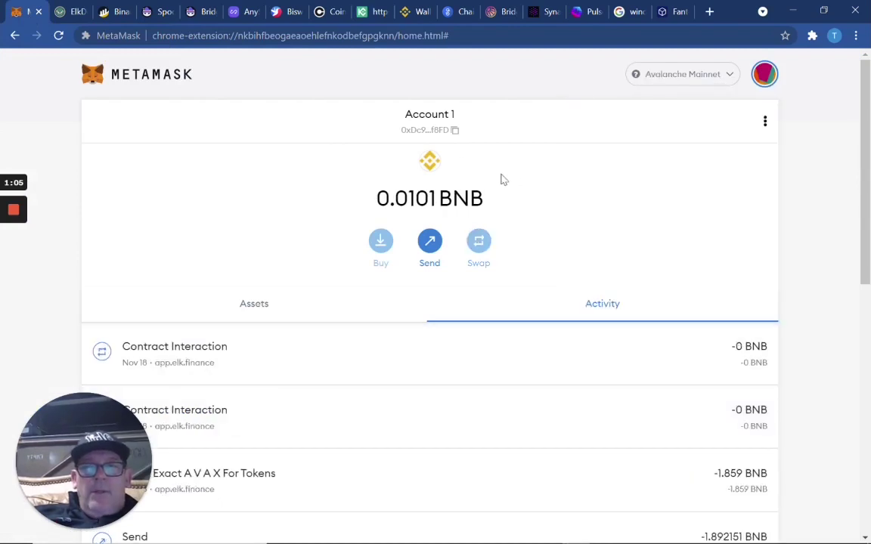
click(295, 303)
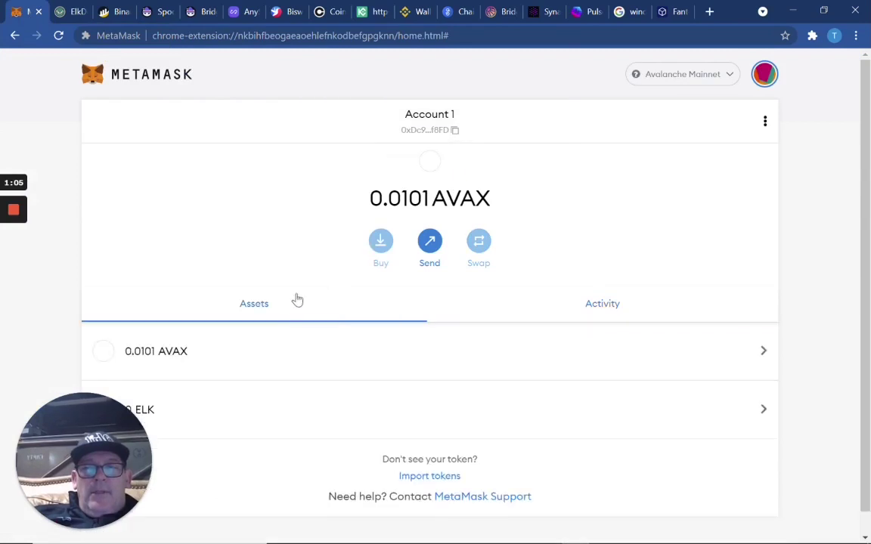
click(439, 131)
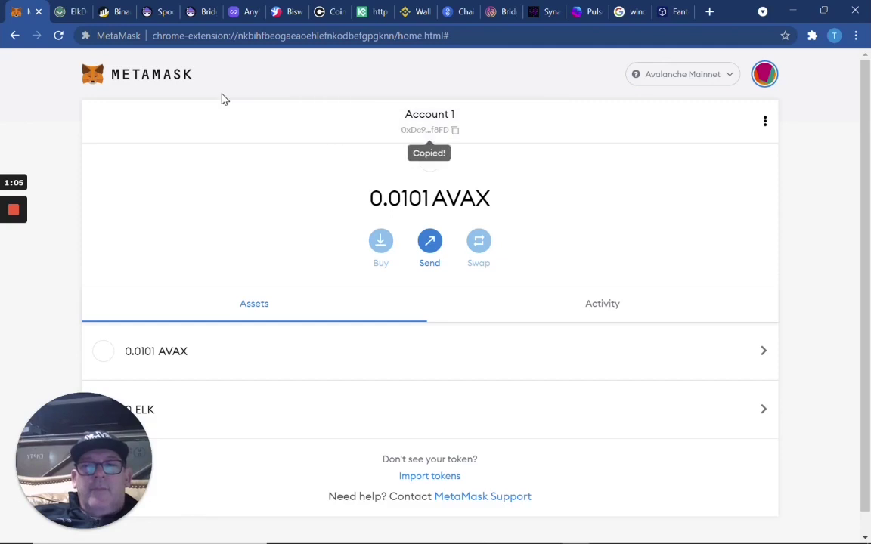
click(375, 21)
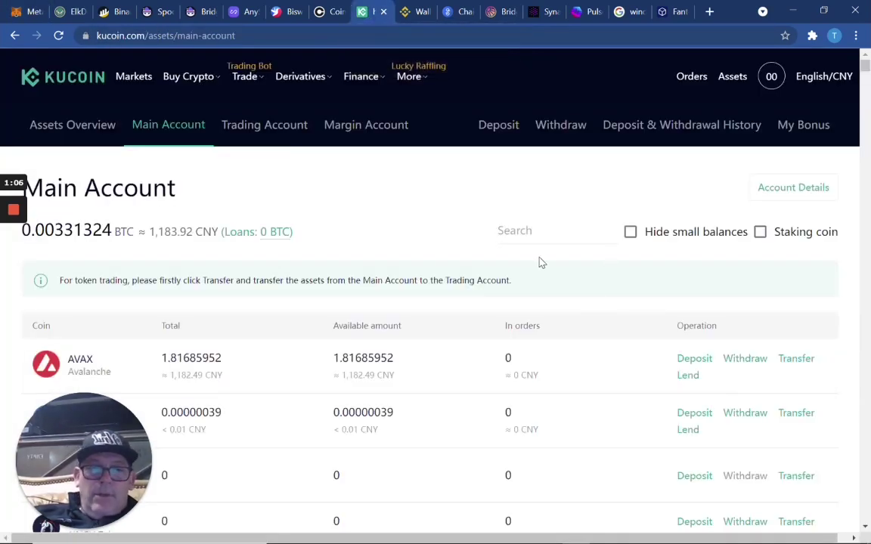
Open the AVAX withdrawal form and paste the MetaMask address as the wallet address
click(799, 362)
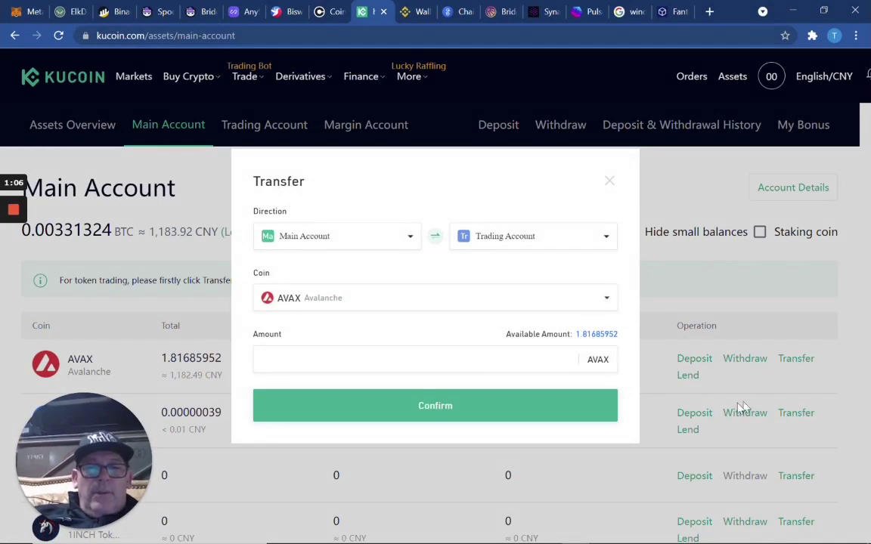
click(609, 183)
click(734, 362)
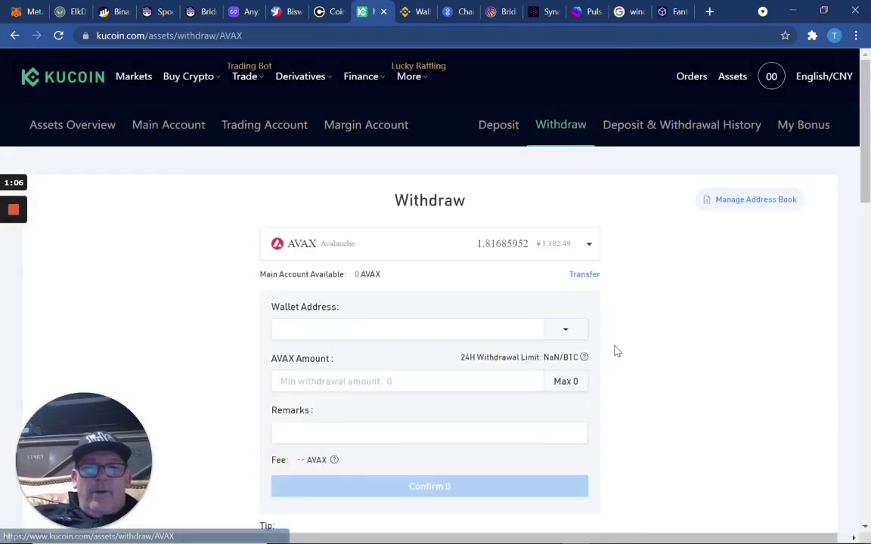
click(416, 330)
right_click(416, 330)
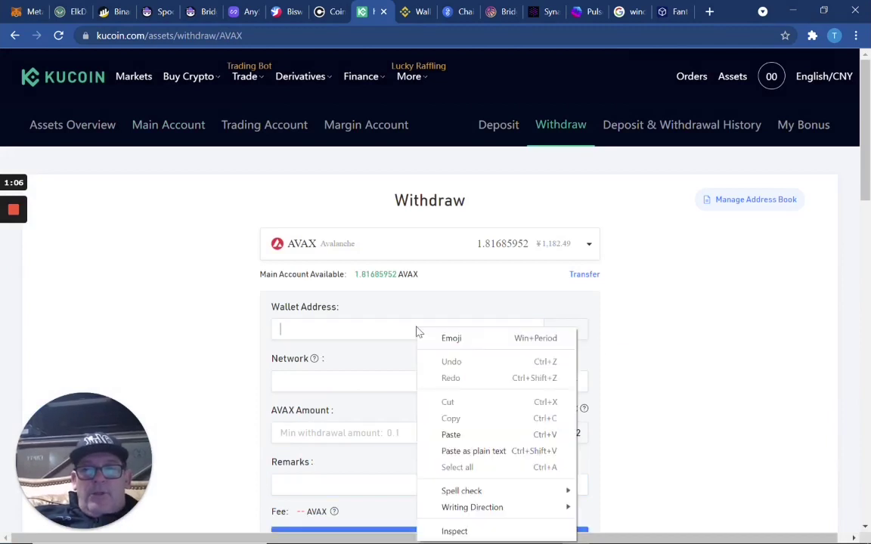
click(476, 435)
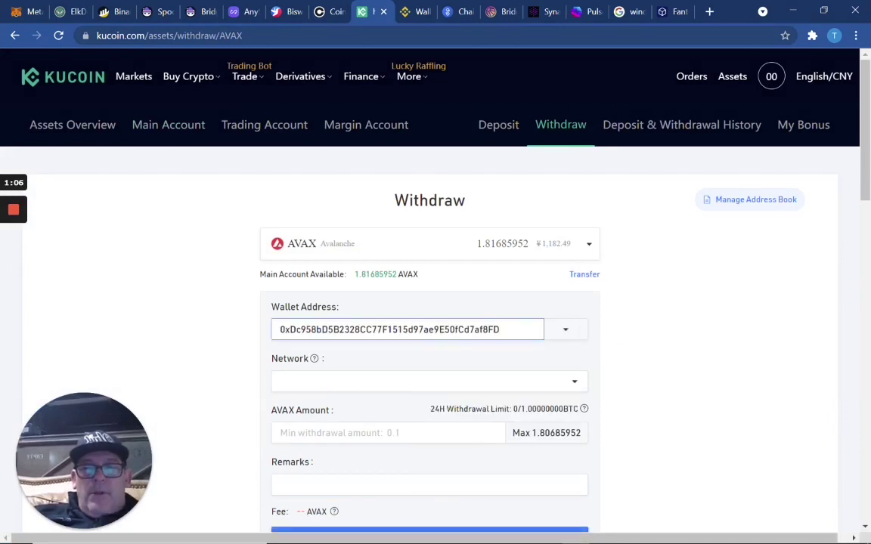
Choose the AVAX (C-Chain) network and fill the maximum 1.80685952 AVAX amount
click(573, 383)
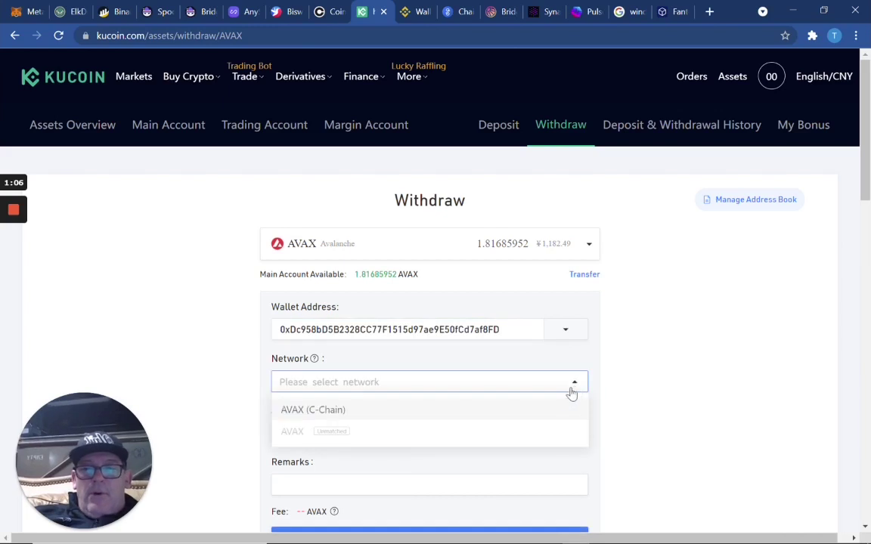
click(499, 416)
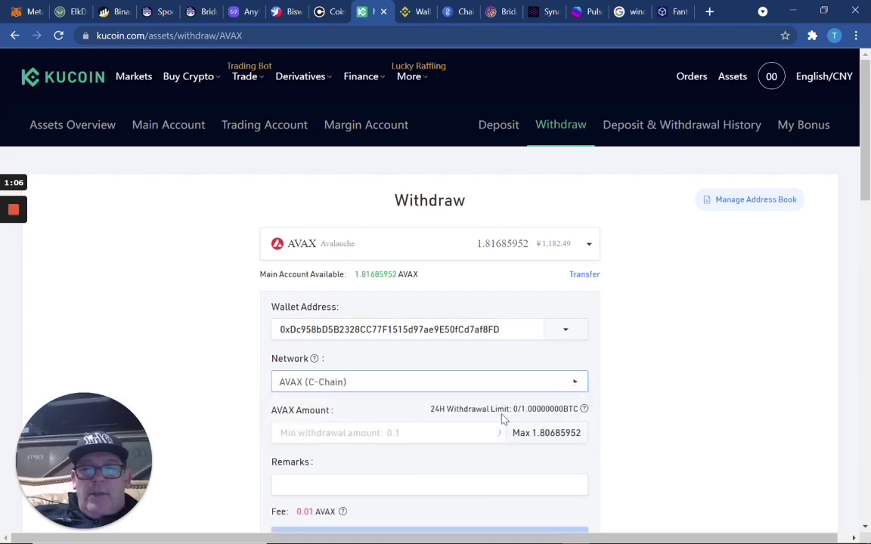
scroll(714, 443, down, 1)
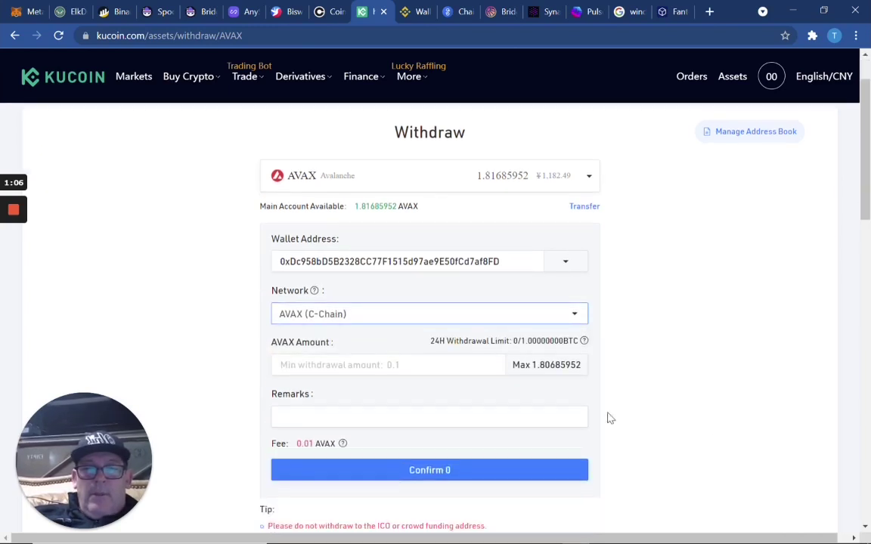
click(546, 365)
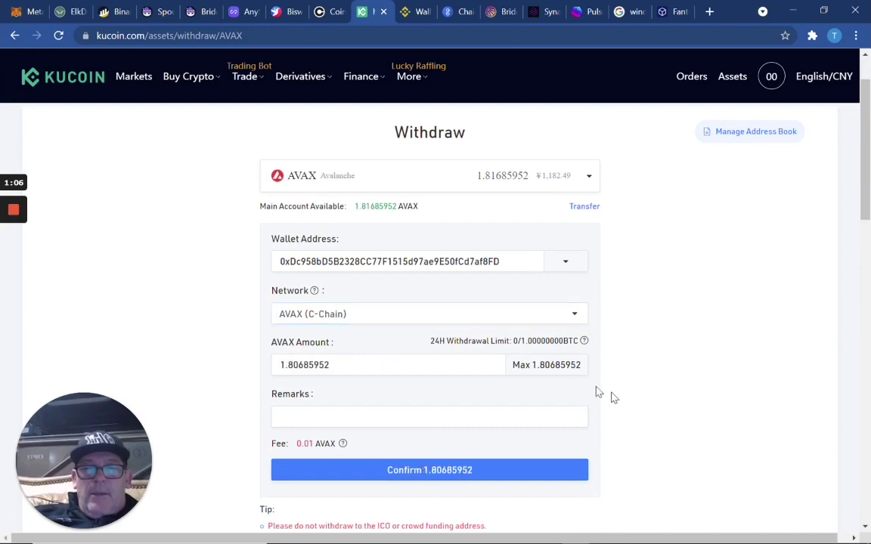
scroll(626, 401, down, 1)
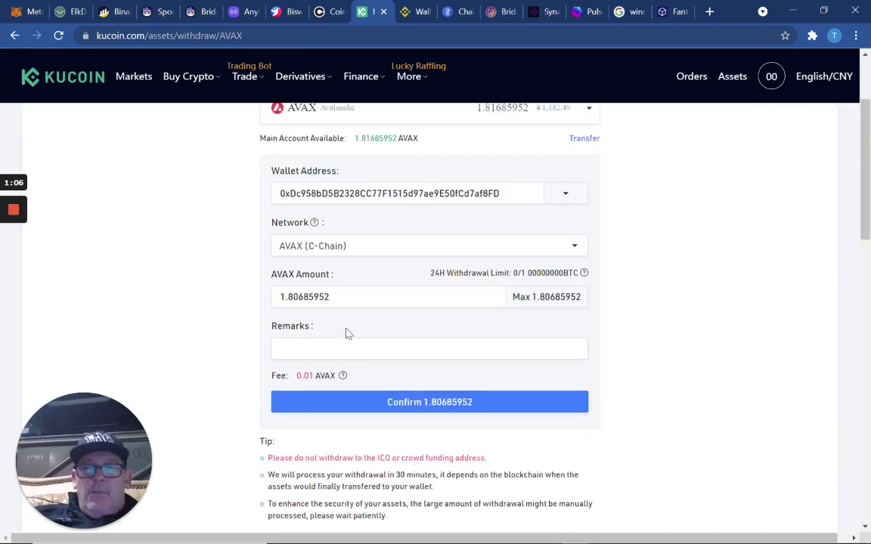
Confirm the 1.80685952 AVAX withdrawal details and enter the trading password
click(519, 412)
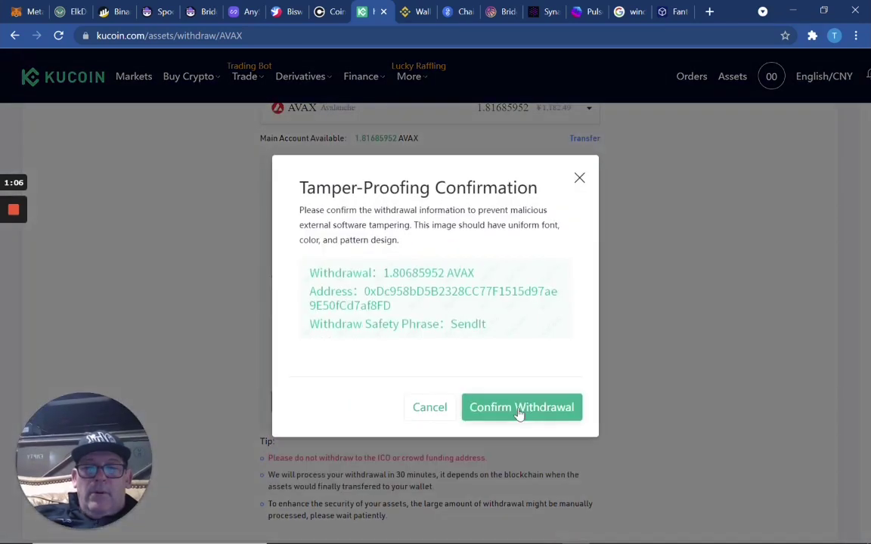
click(519, 412)
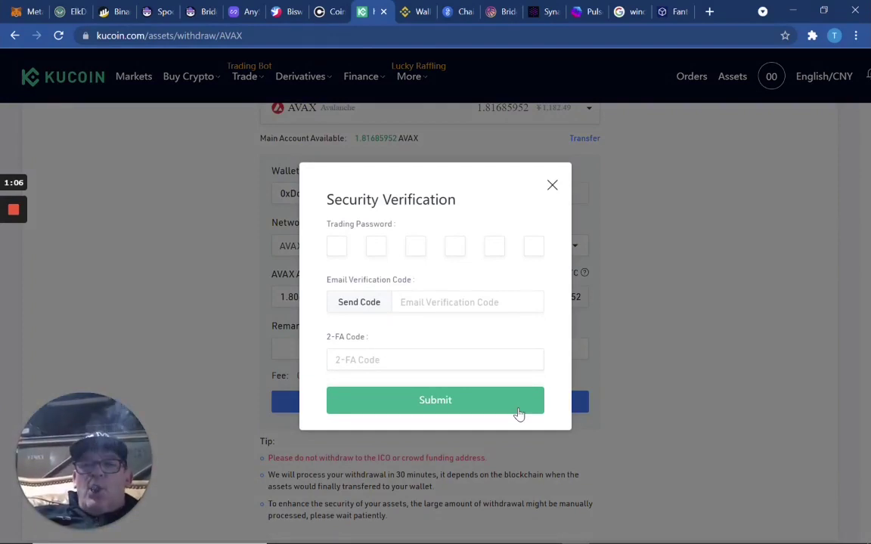
click(337, 245)
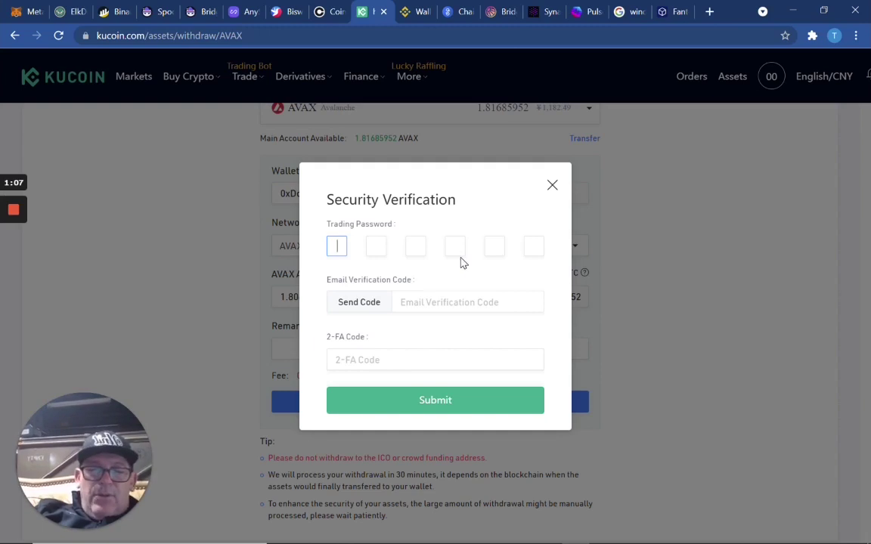
text(*)
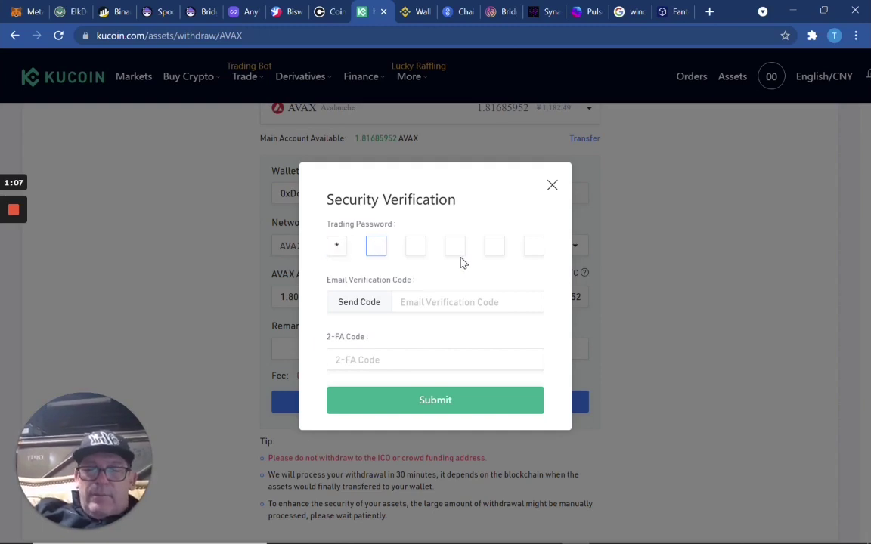
text(*)
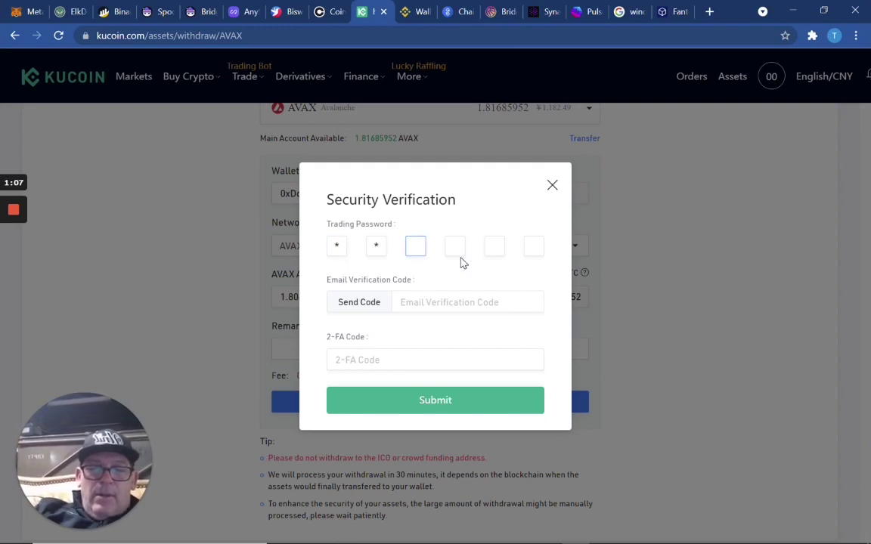
text(*)
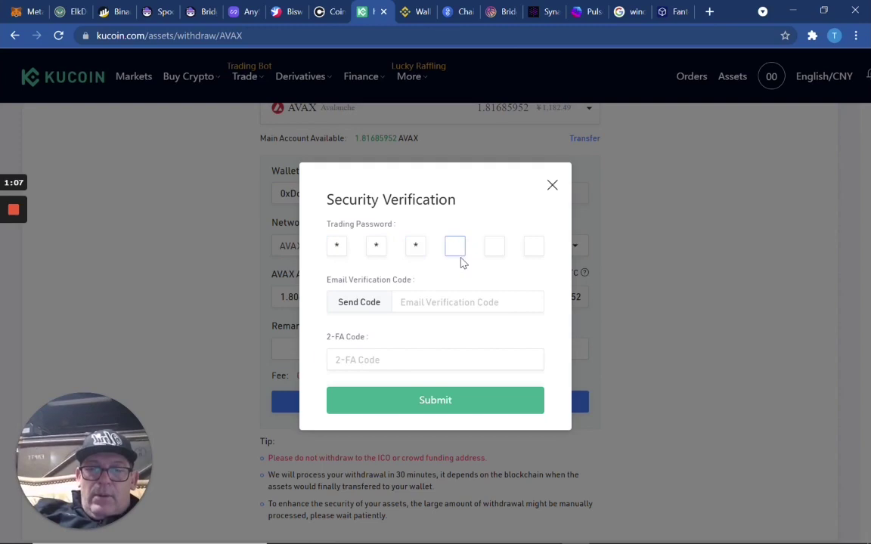
text(*)
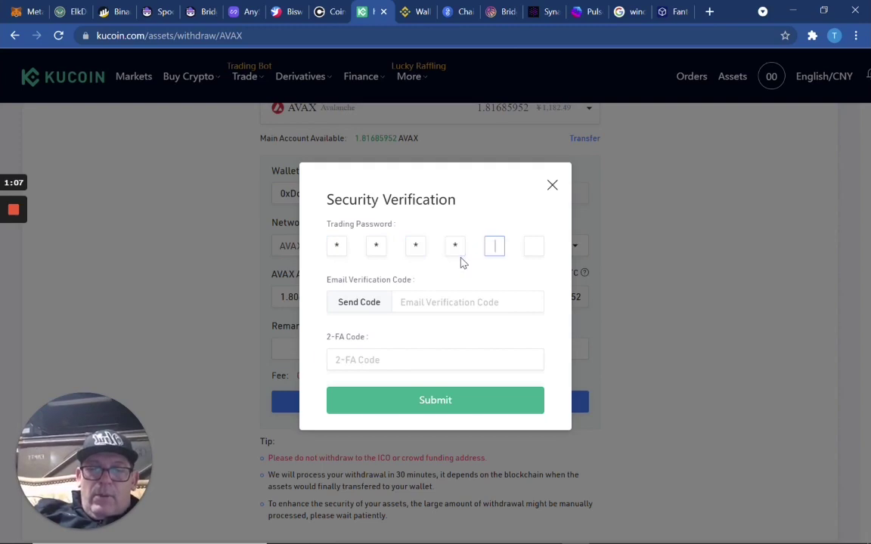
text(**)
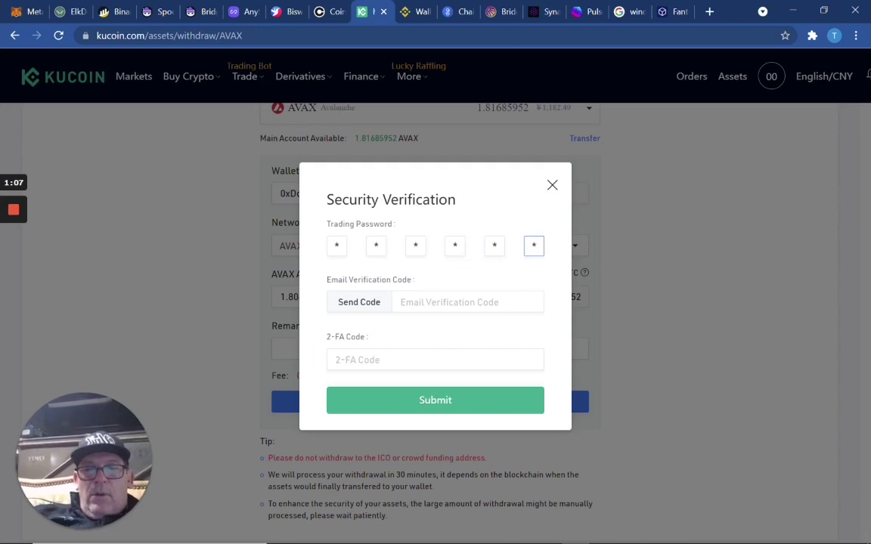
Enter the e-mail verification and 2-FA codes, submit, and check the AVAX arriving in MetaMask
click(378, 307)
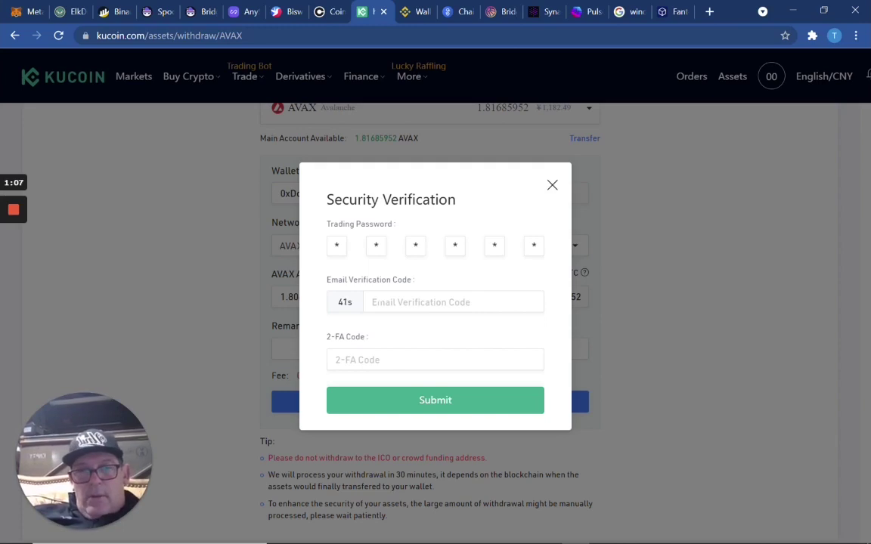
click(453, 302)
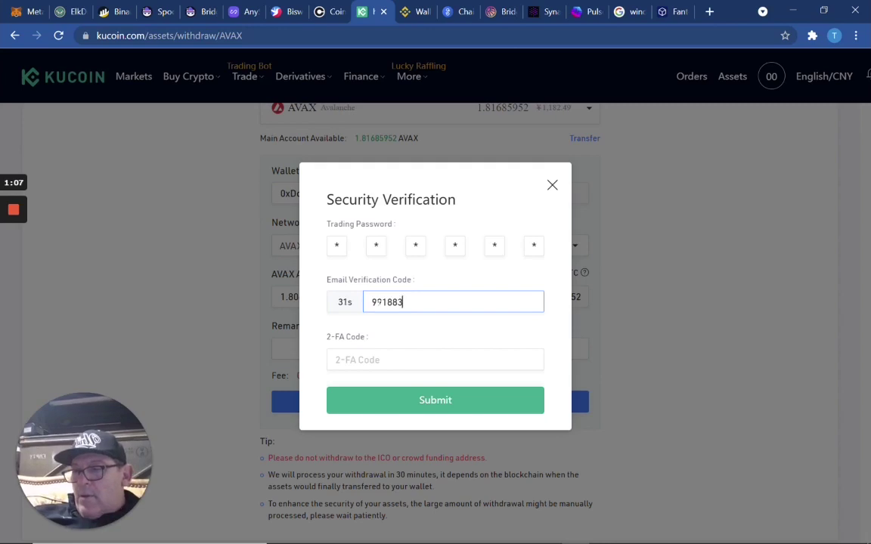
click(389, 361)
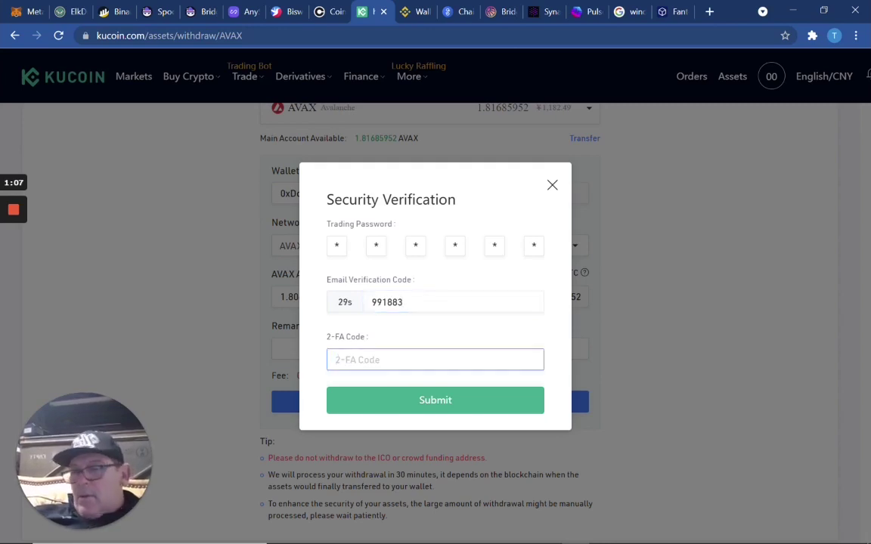
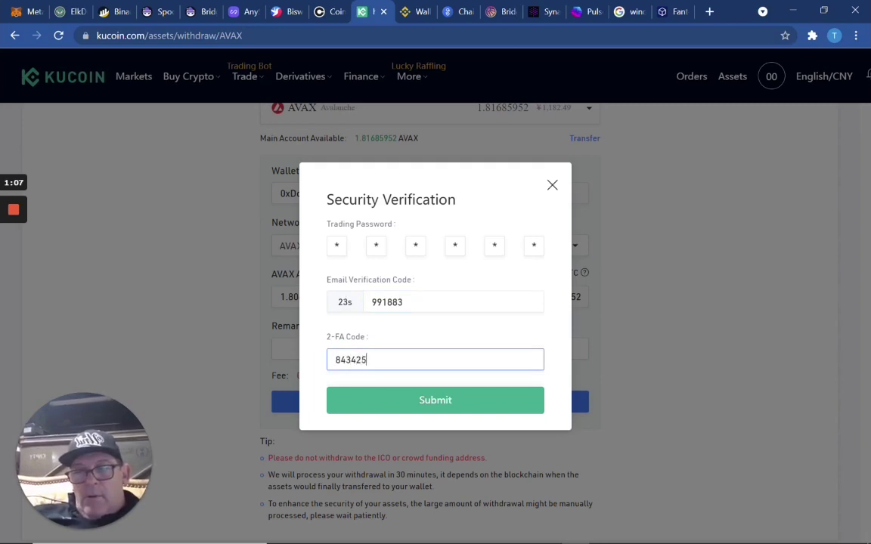
click(405, 408)
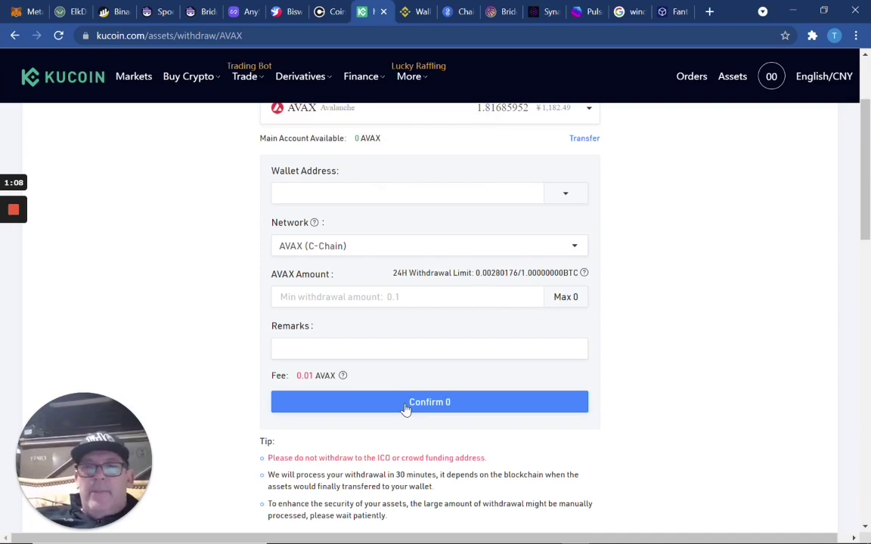
click(31, 12)
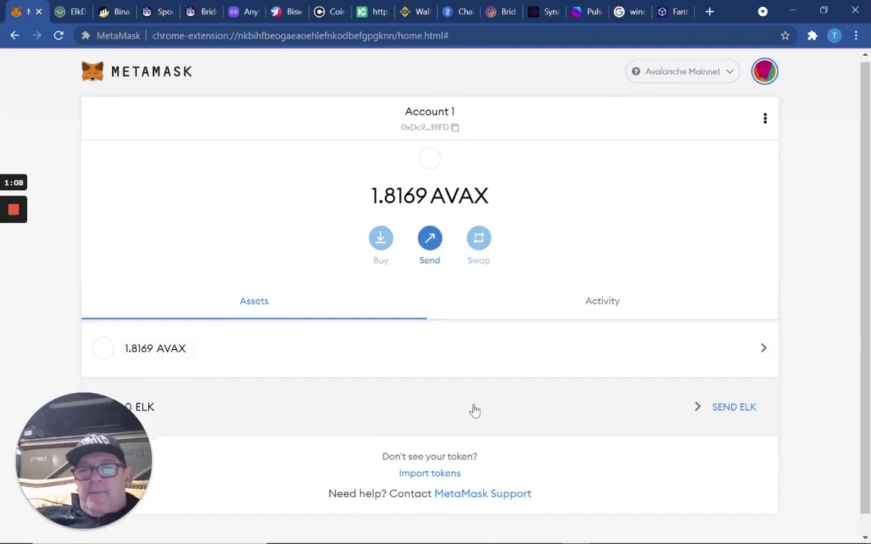
Switch MetaMask to Binance Smart Chain Mainnet and check the BNB balance
scroll(472, 409, down, 1)
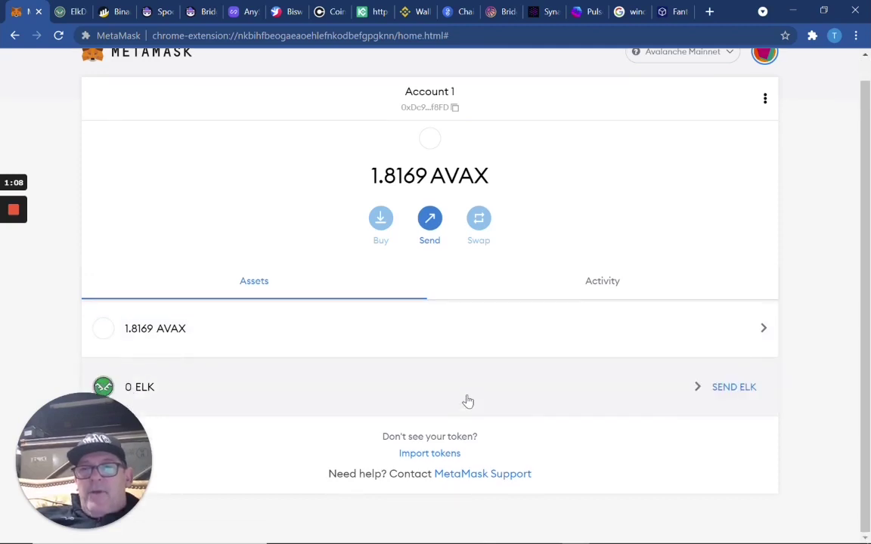
scroll(469, 402, up, 1)
click(714, 75)
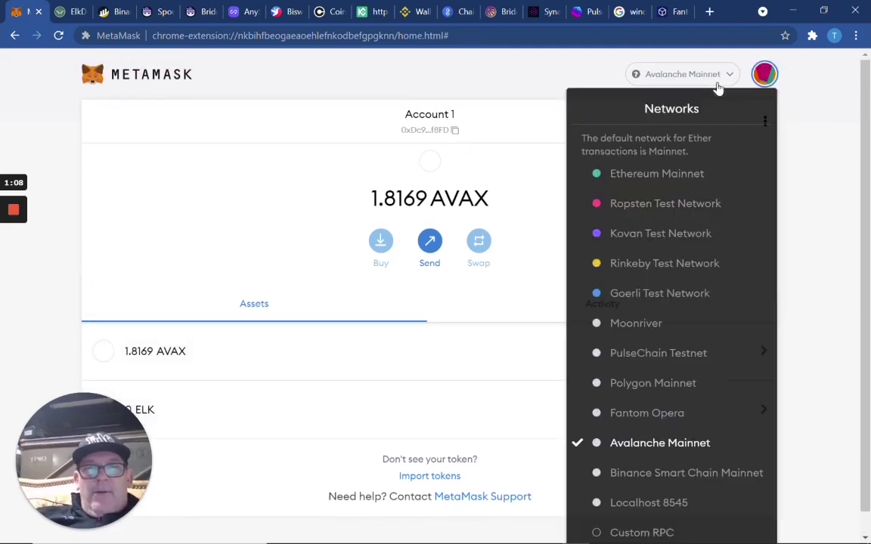
click(738, 474)
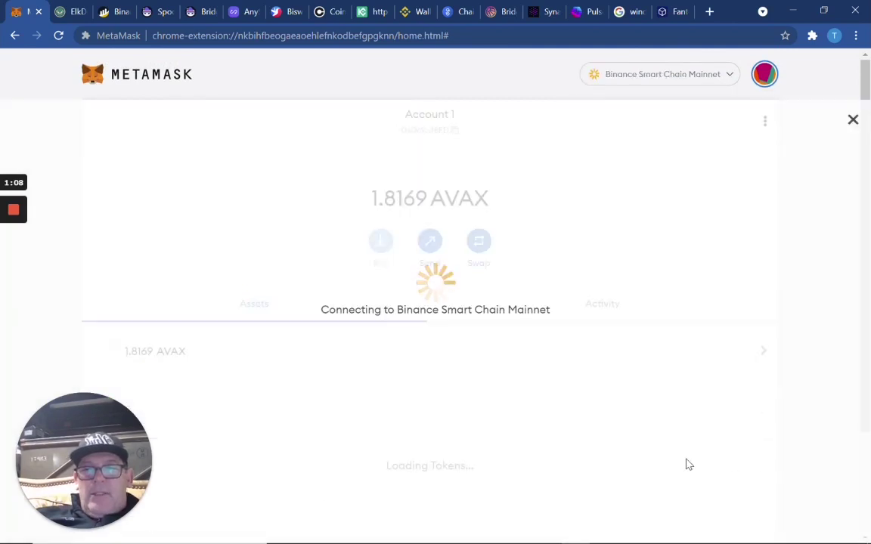
scroll(566, 383, down, 3)
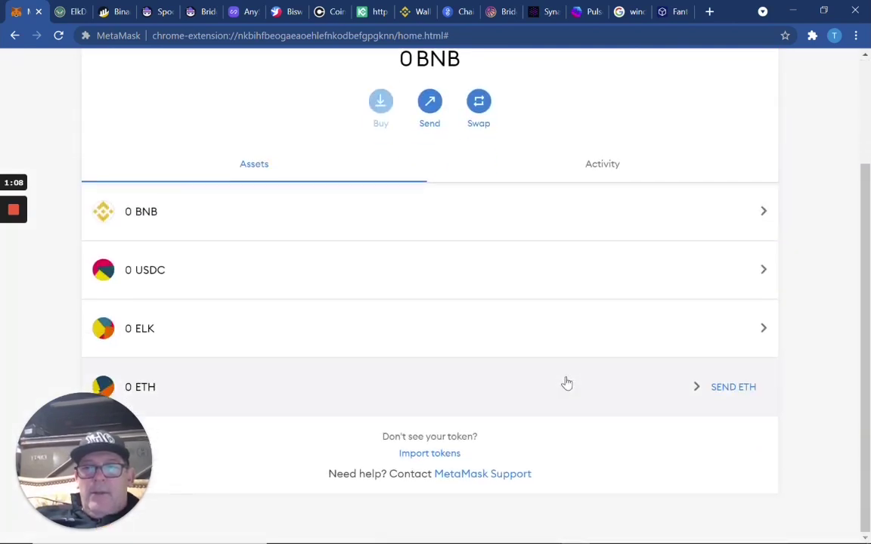
scroll(566, 383, up, 1)
scroll(466, 322, up, 1)
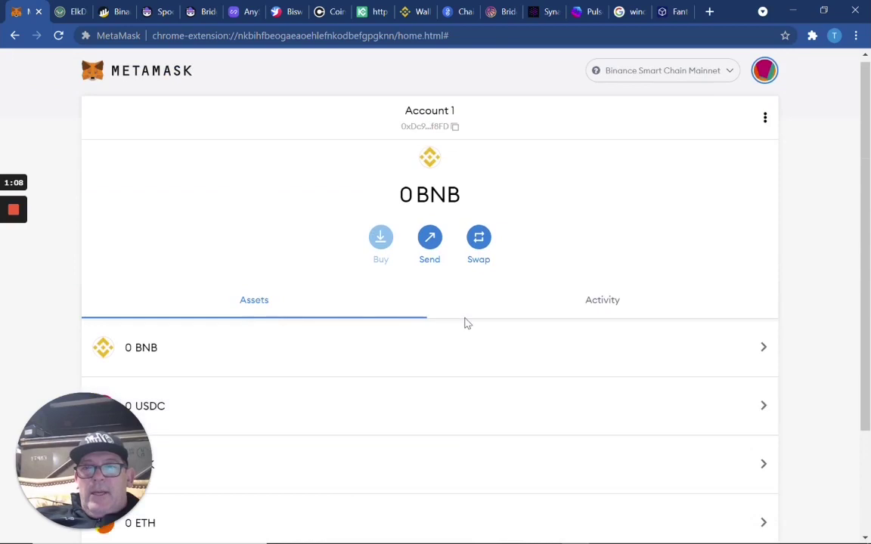
Switch the wallet to Fantom Opera and review its balance
click(716, 75)
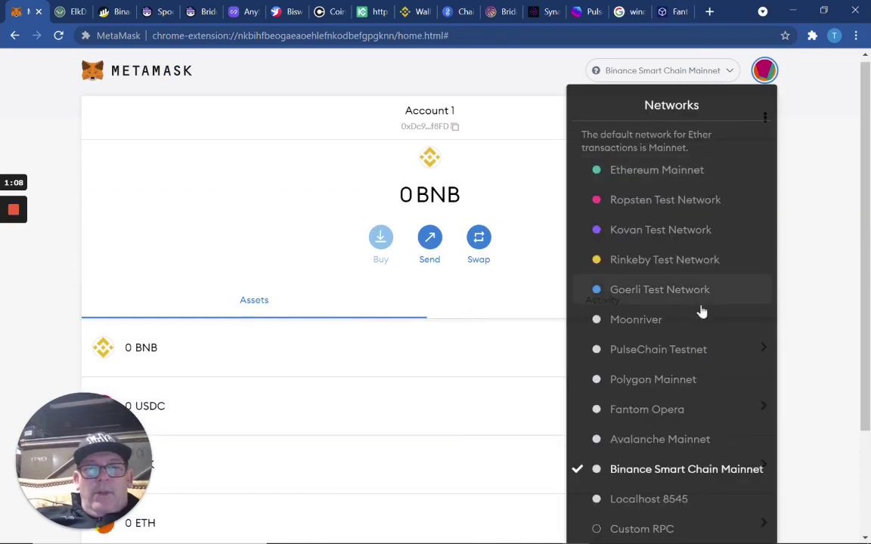
click(669, 411)
scroll(650, 412, down, 2)
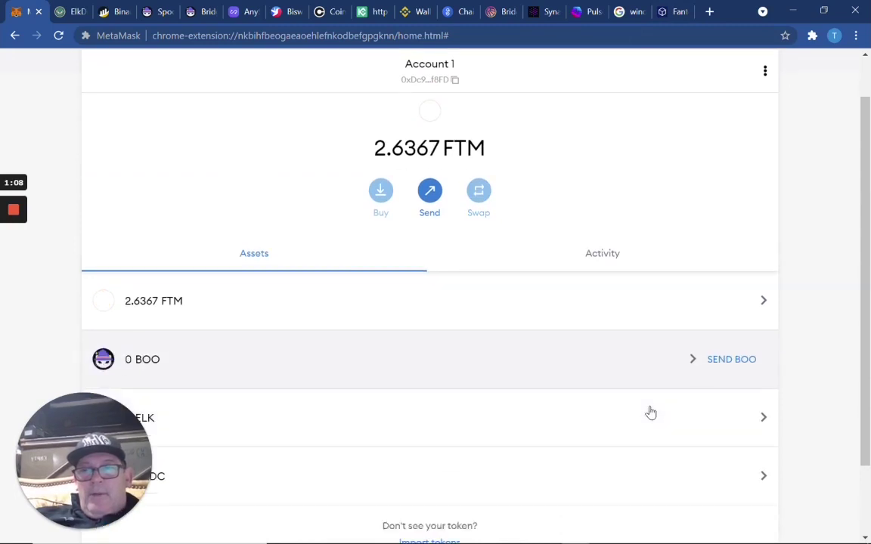
scroll(650, 412, up, 2)
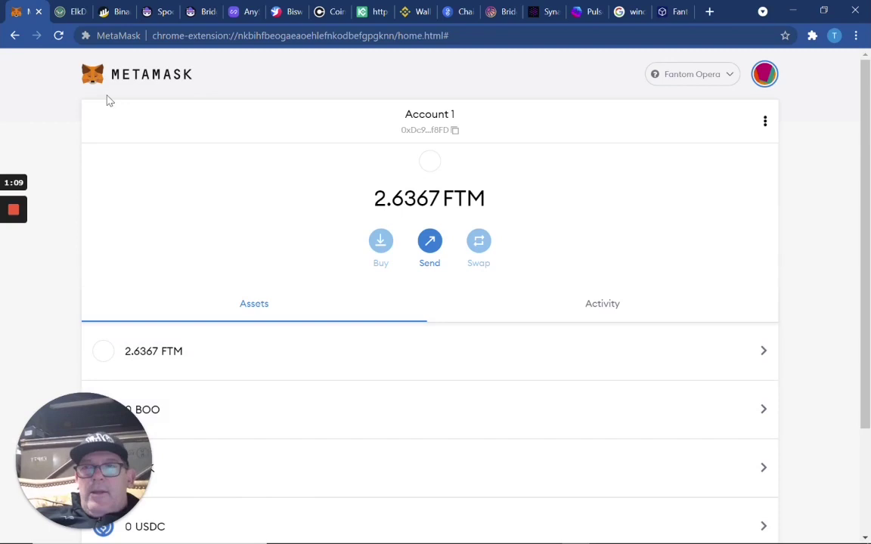
Put the wallet back on Avalanche Mainnet with 1.8169 AVAX and return to Elk Finance
click(77, 12)
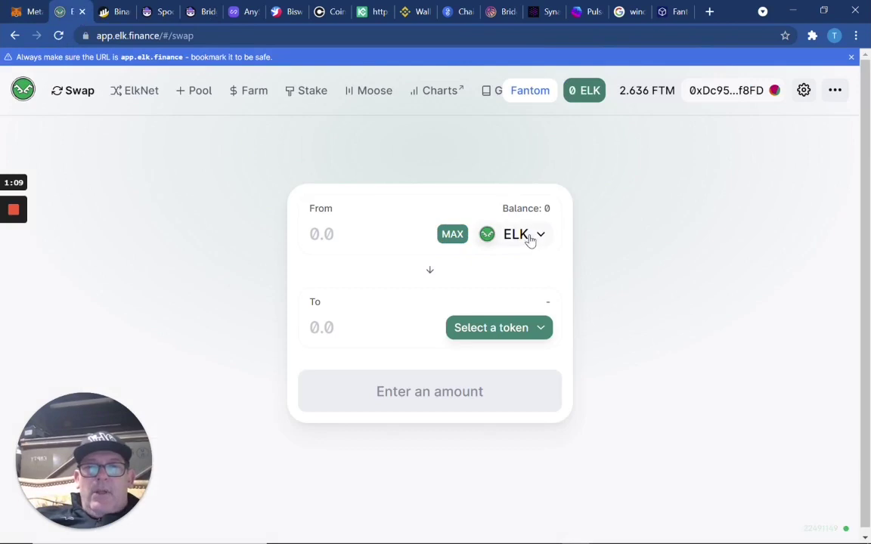
click(28, 11)
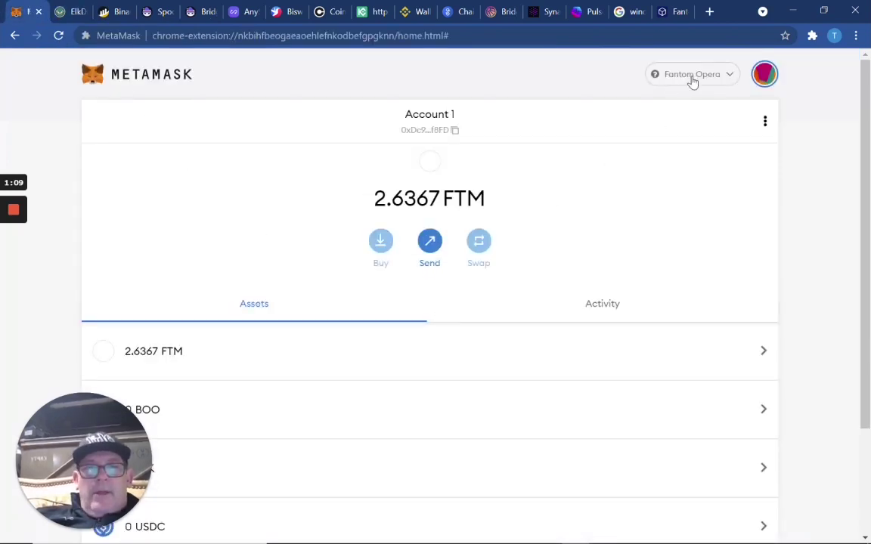
click(690, 75)
click(672, 441)
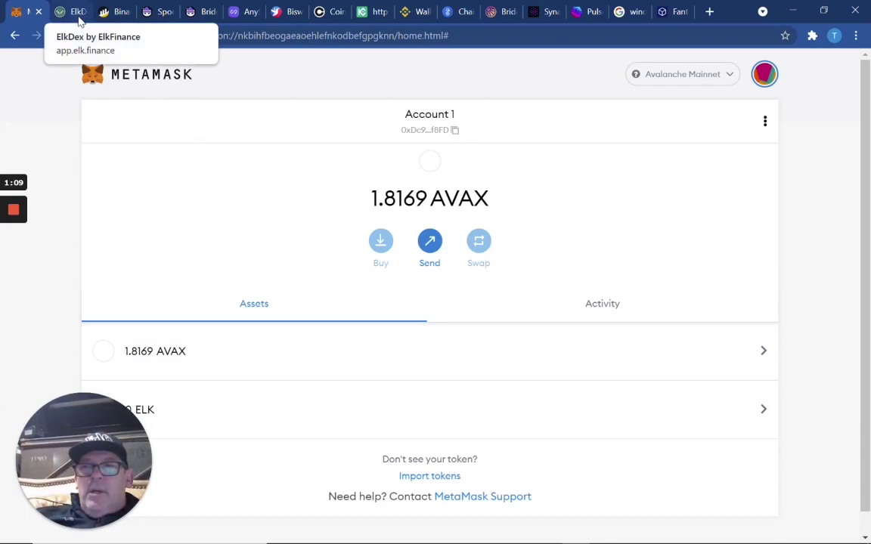
click(75, 13)
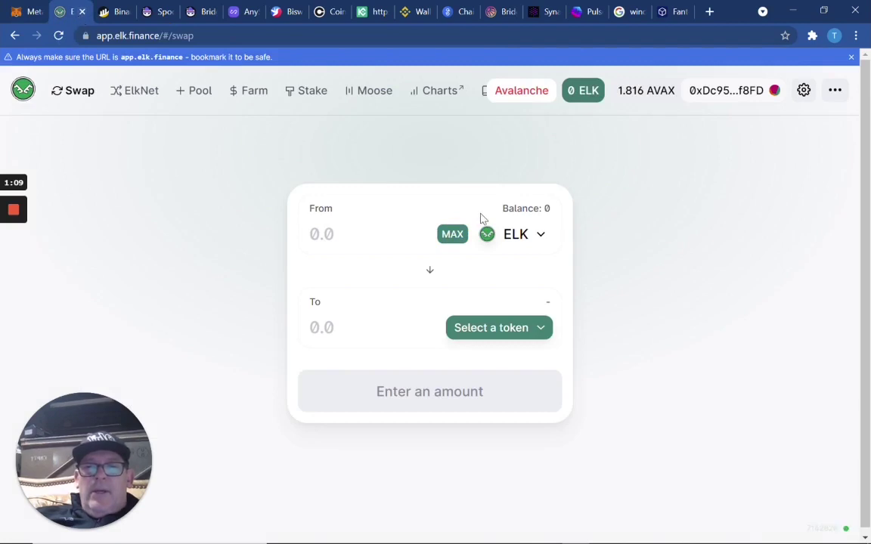
Fill the swap form with the maximum AVAX (about 1.8069) for roughly 171.311 USDC.e
click(537, 236)
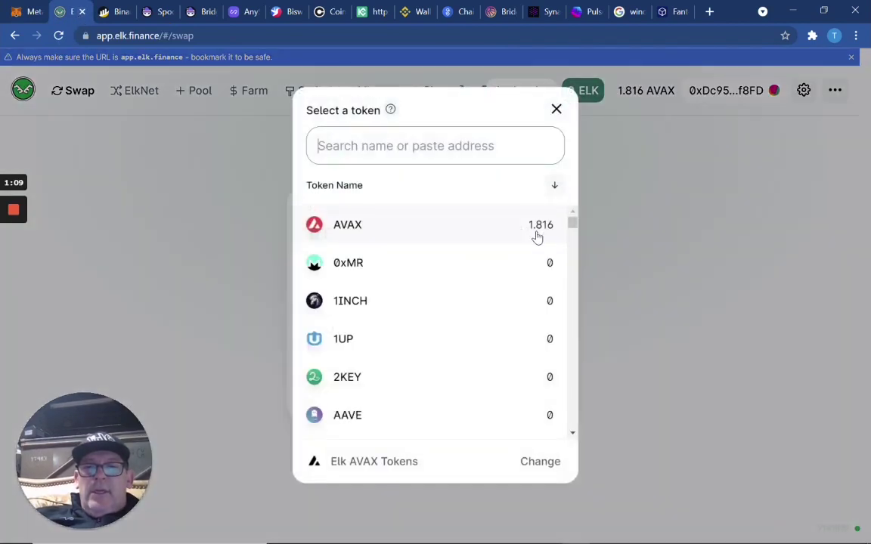
click(472, 236)
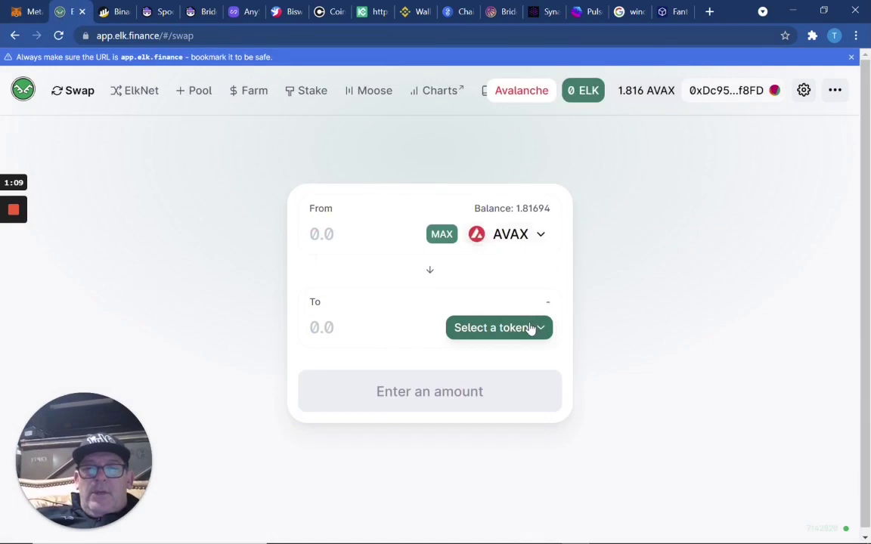
click(531, 329)
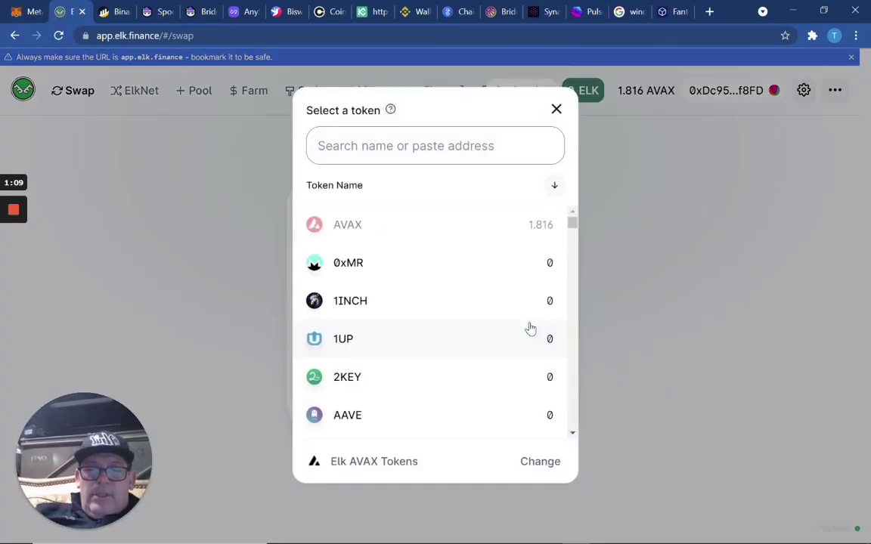
text(u)
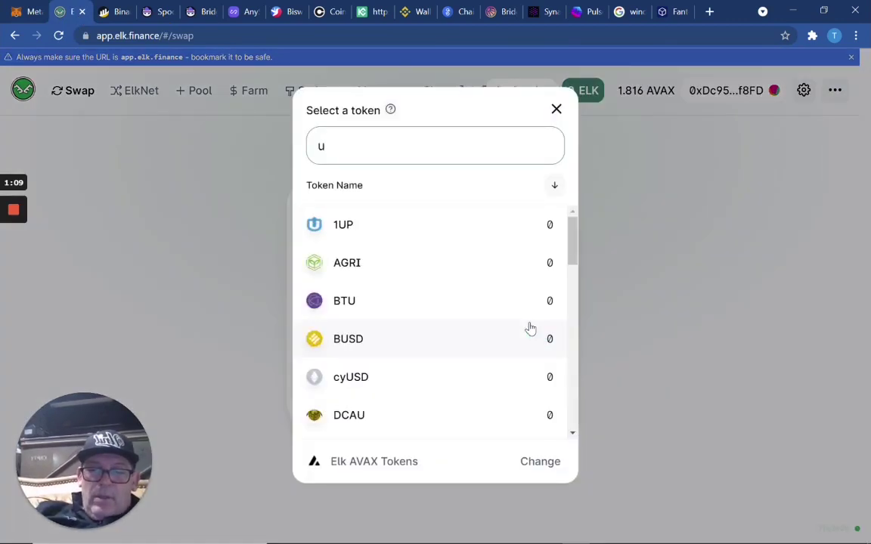
text(sdc)
click(422, 246)
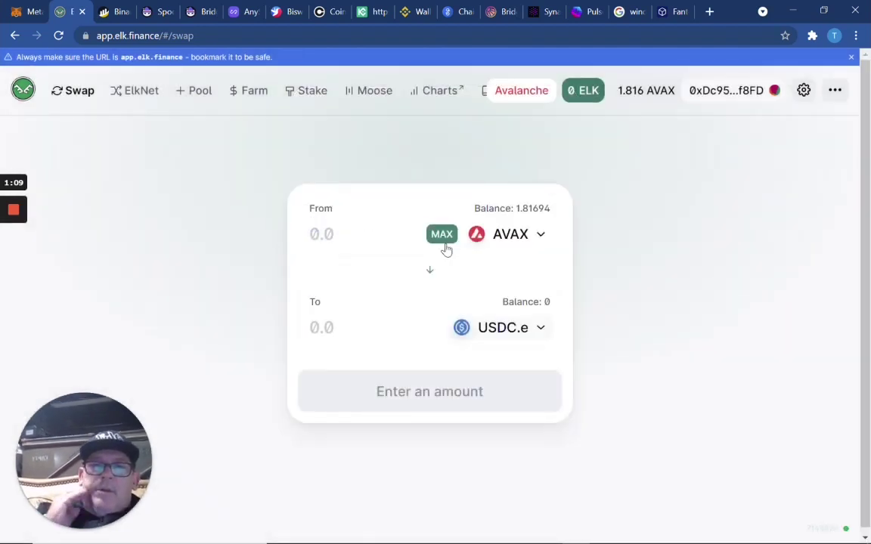
click(445, 244)
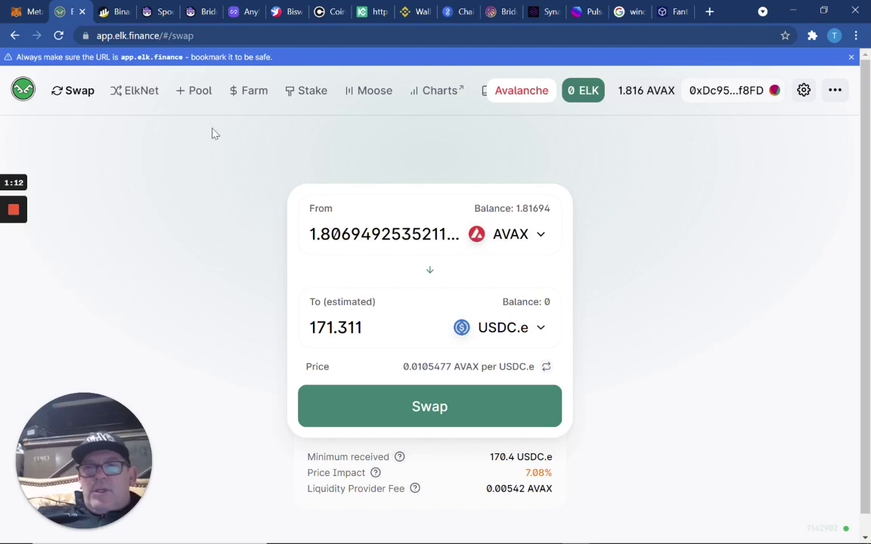
Open the ElkNet cross-chain bridge page, checking the AVAX balance, and reload it
click(139, 95)
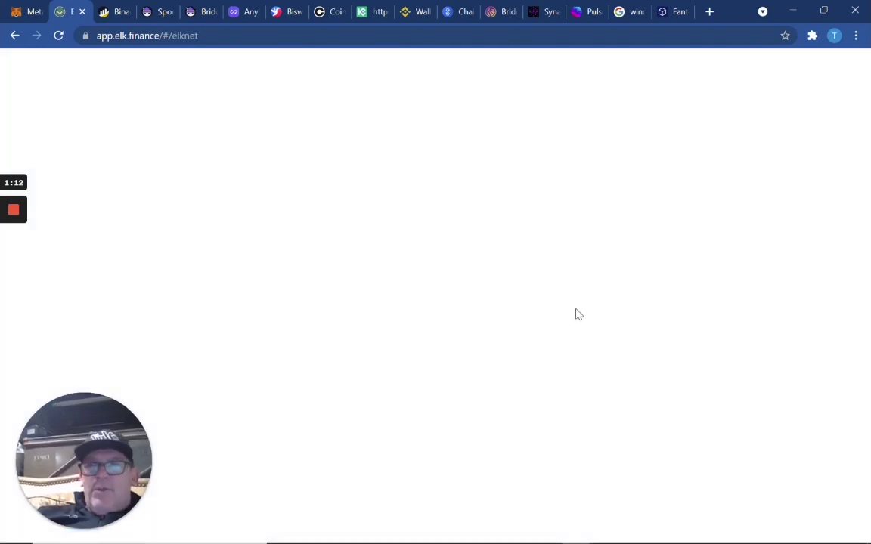
click(28, 16)
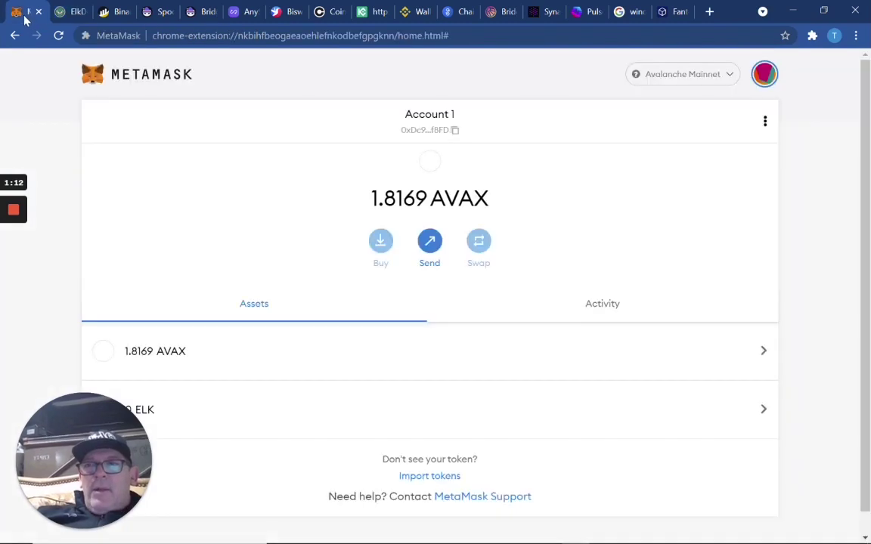
click(81, 15)
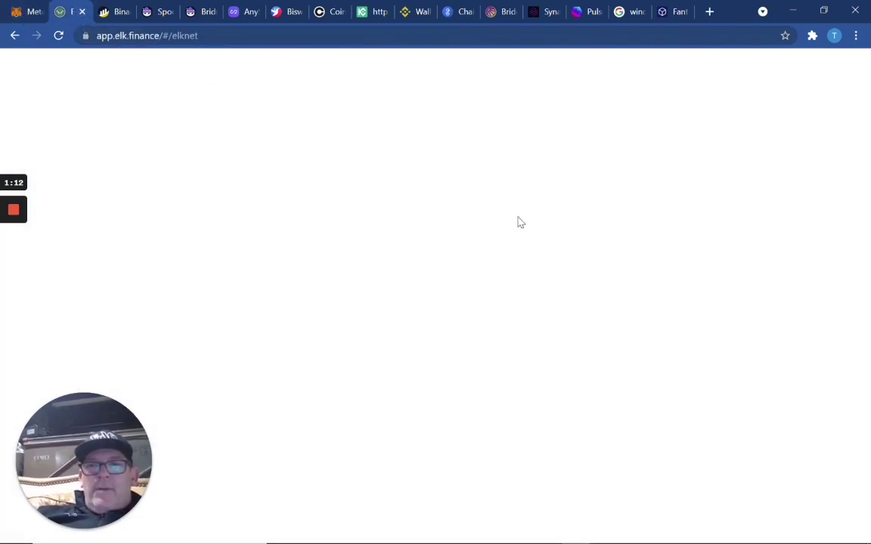
click(58, 35)
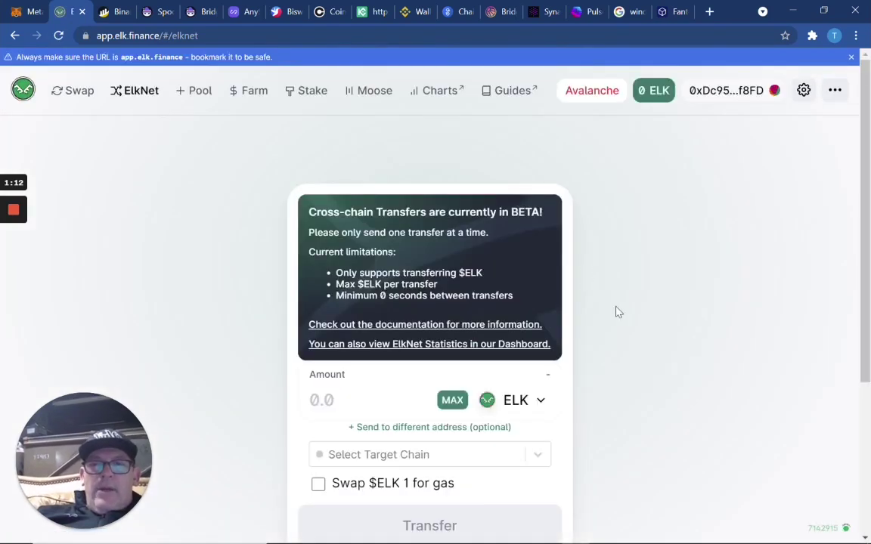
scroll(648, 317, down, 1)
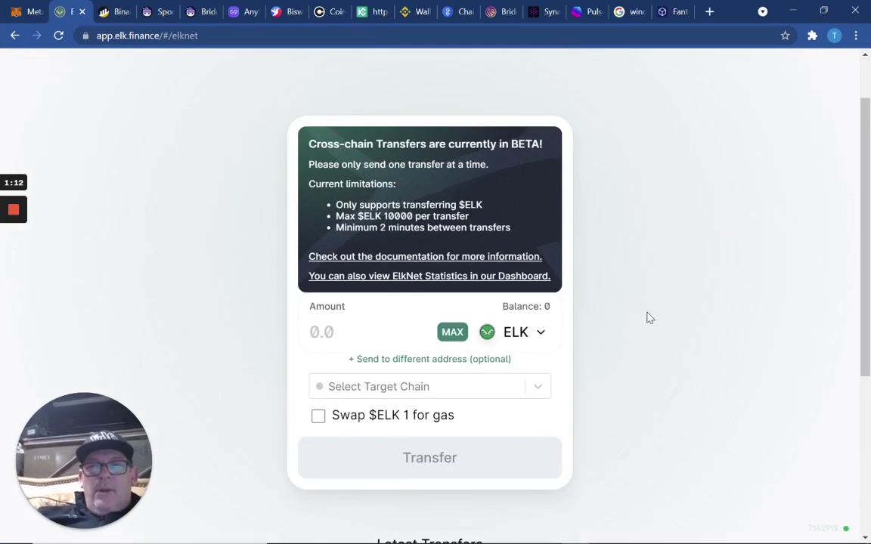
Browse the Select Target Chain list of chains ELK can be bridged to
click(540, 389)
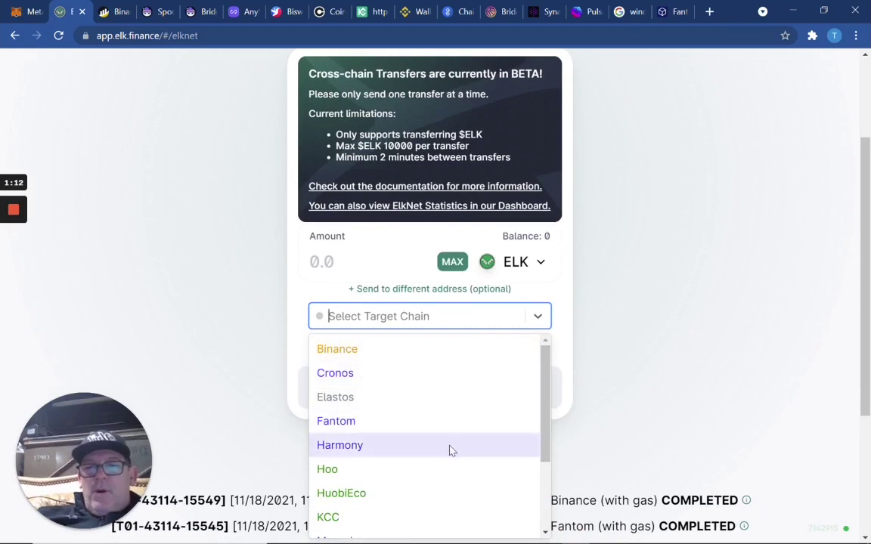
scroll(445, 477, down, 2)
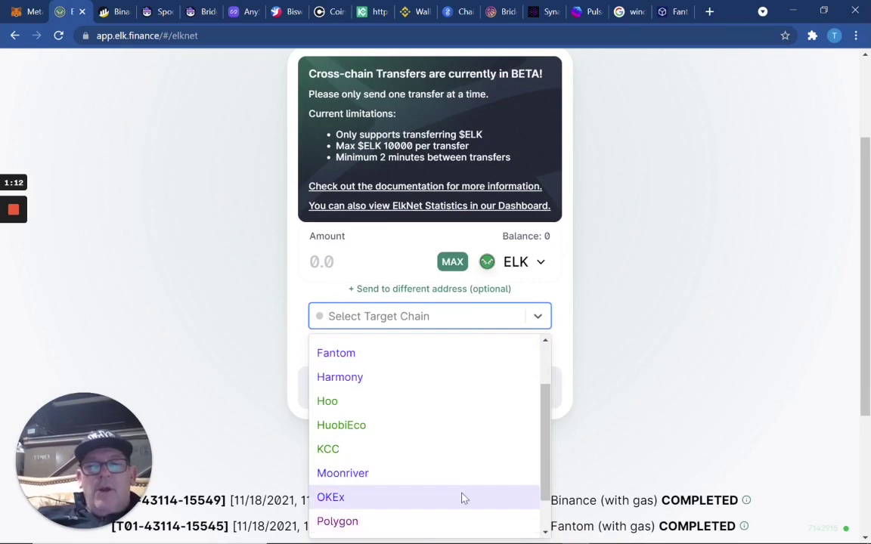
scroll(460, 499, down, 1)
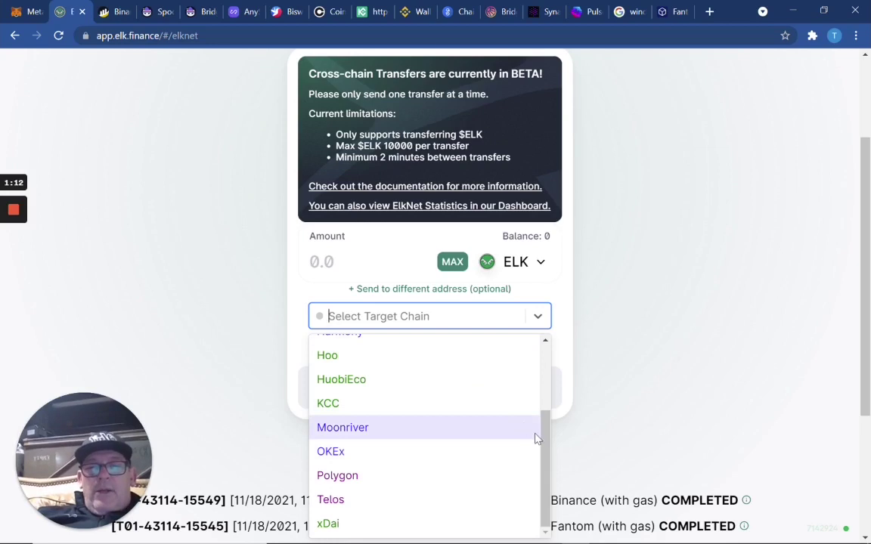
drag(552, 451, 552, 380)
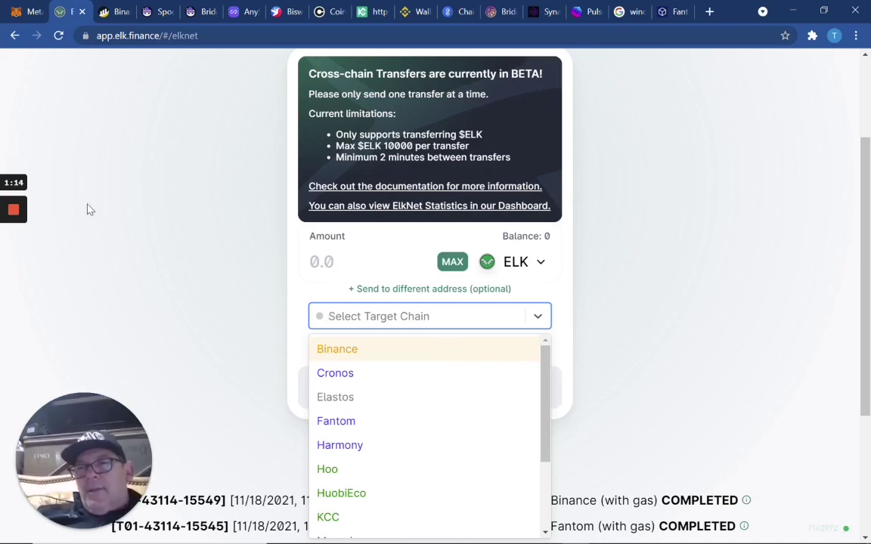
click(22, 214)
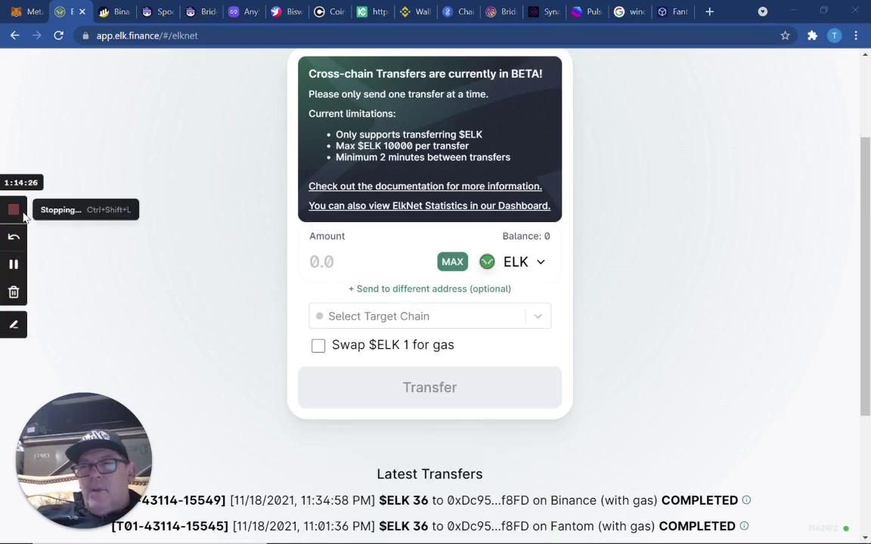